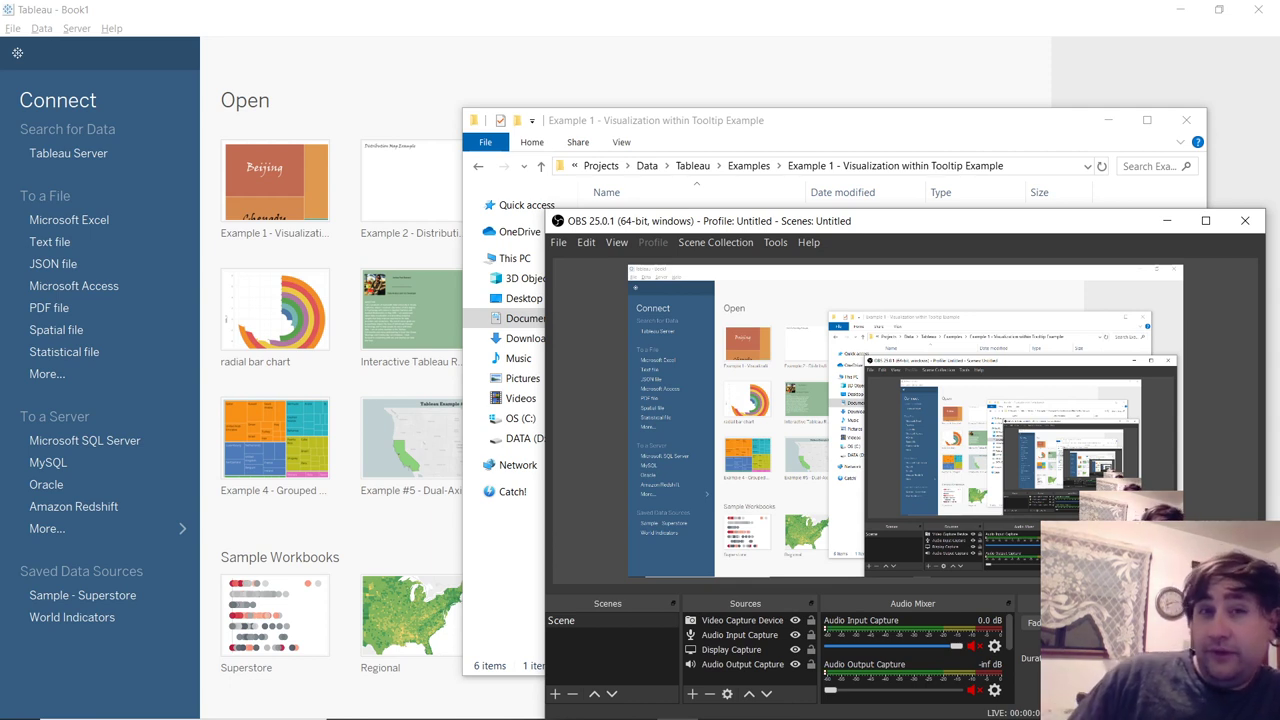
Step: Minimize OBS and drop the PM2_5 data file onto Tableau to connect it
click(1166, 220)
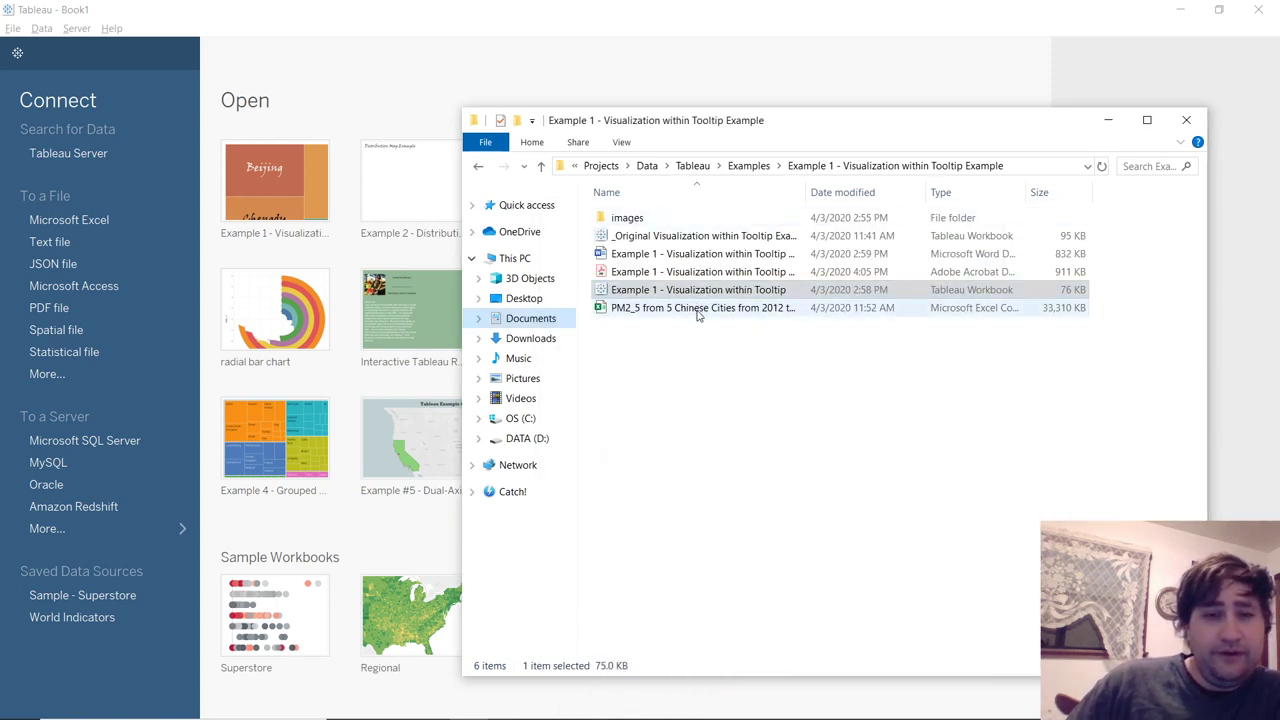
drag(701, 310, 97, 82)
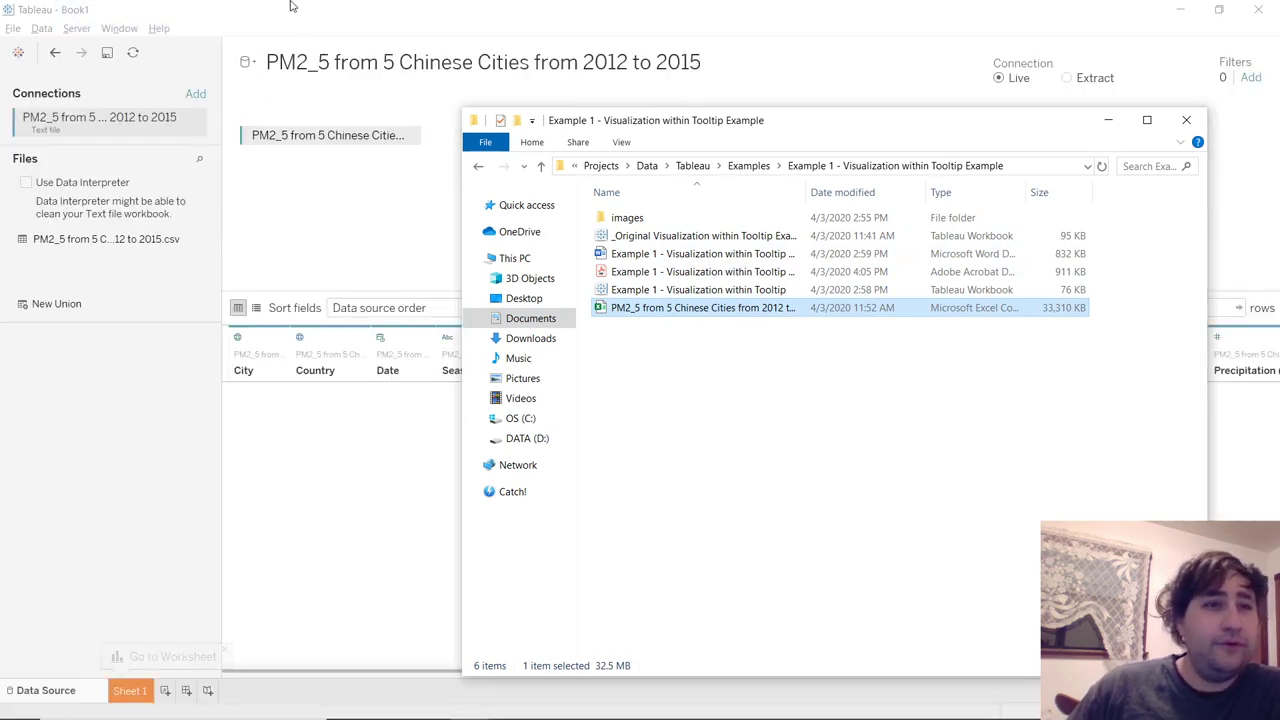
Step: Bring Tableau forward, turn on Automatically Update, and go to the empty Sheet 1
click(284, 16)
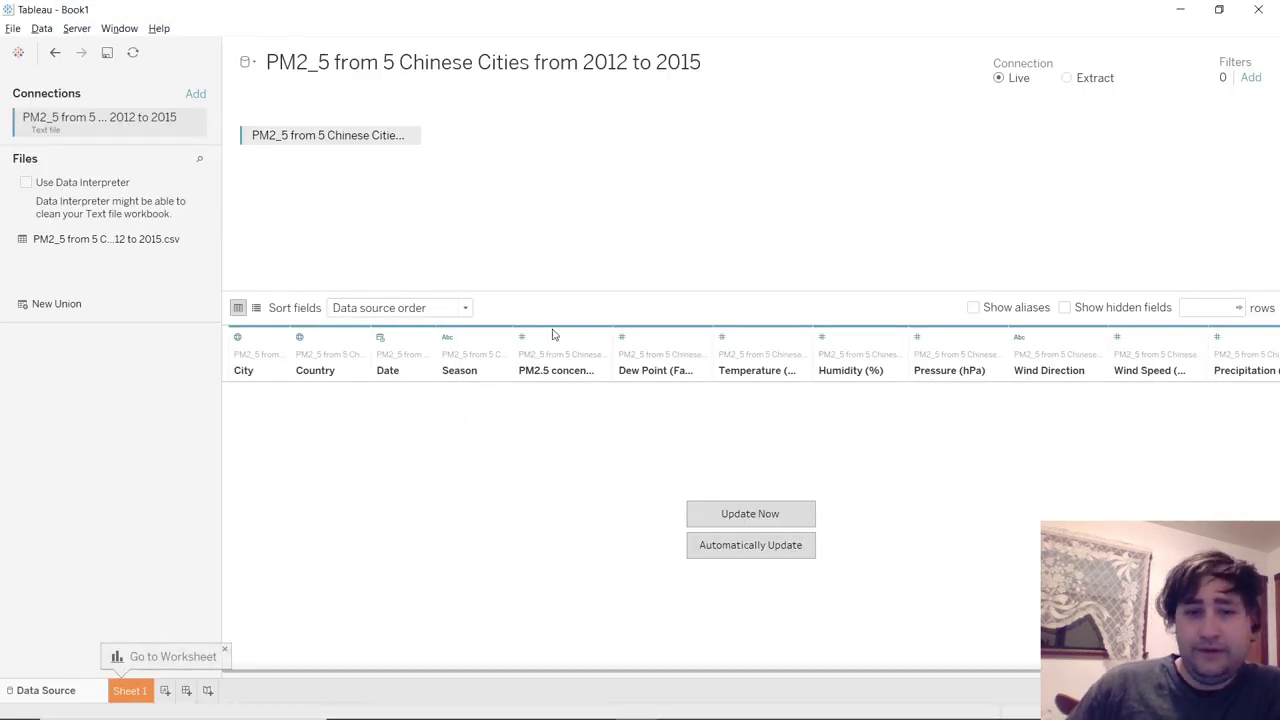
click(748, 548)
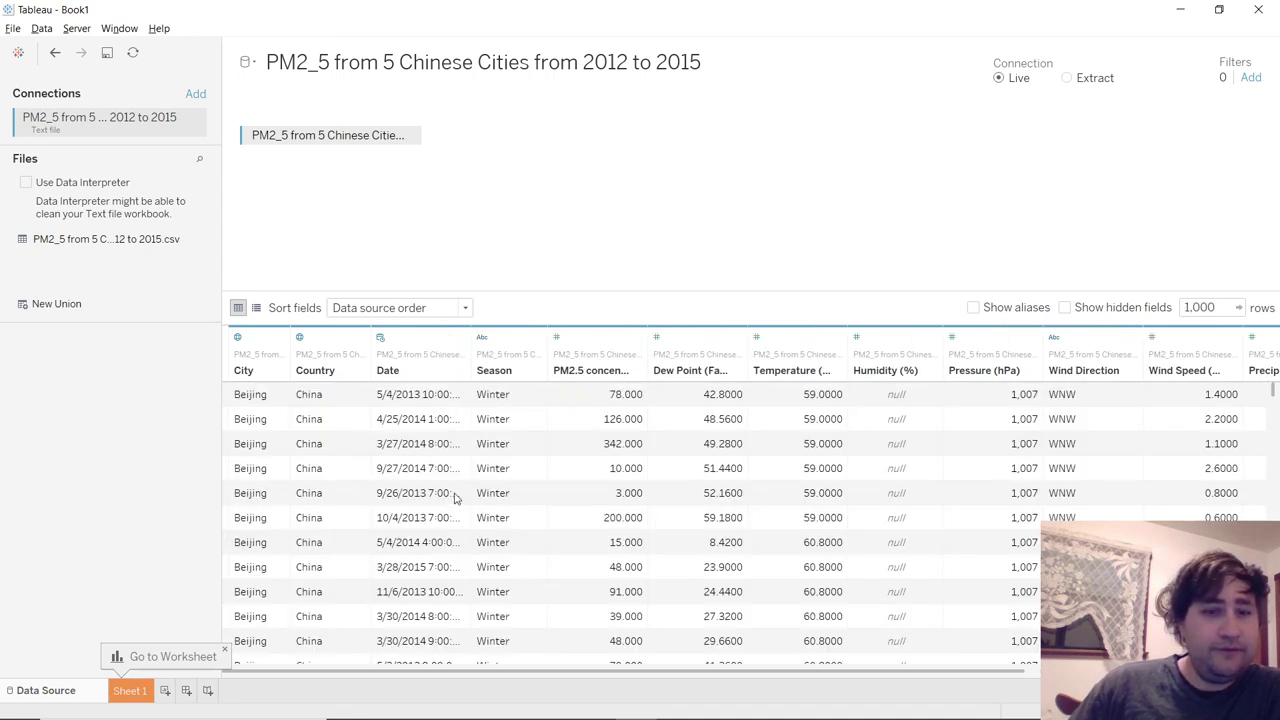
click(142, 693)
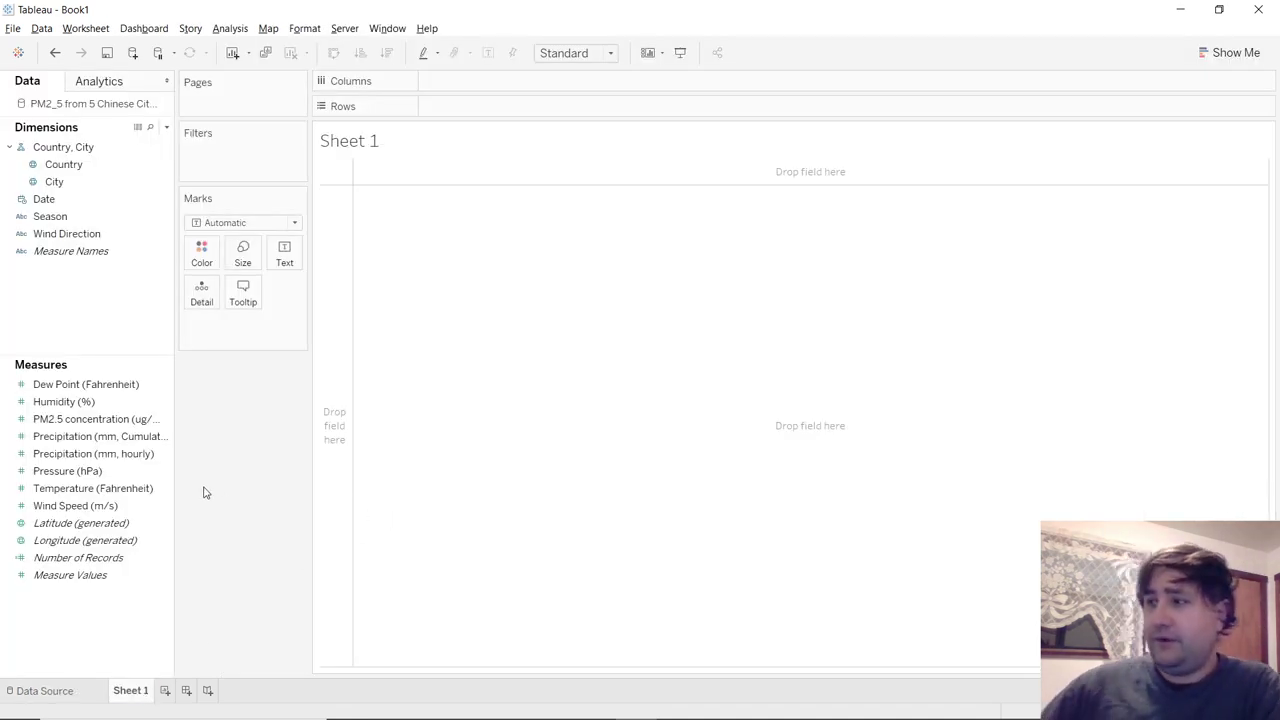
Step: Rename Sheet 1 to 'Treemap'
click(163, 562)
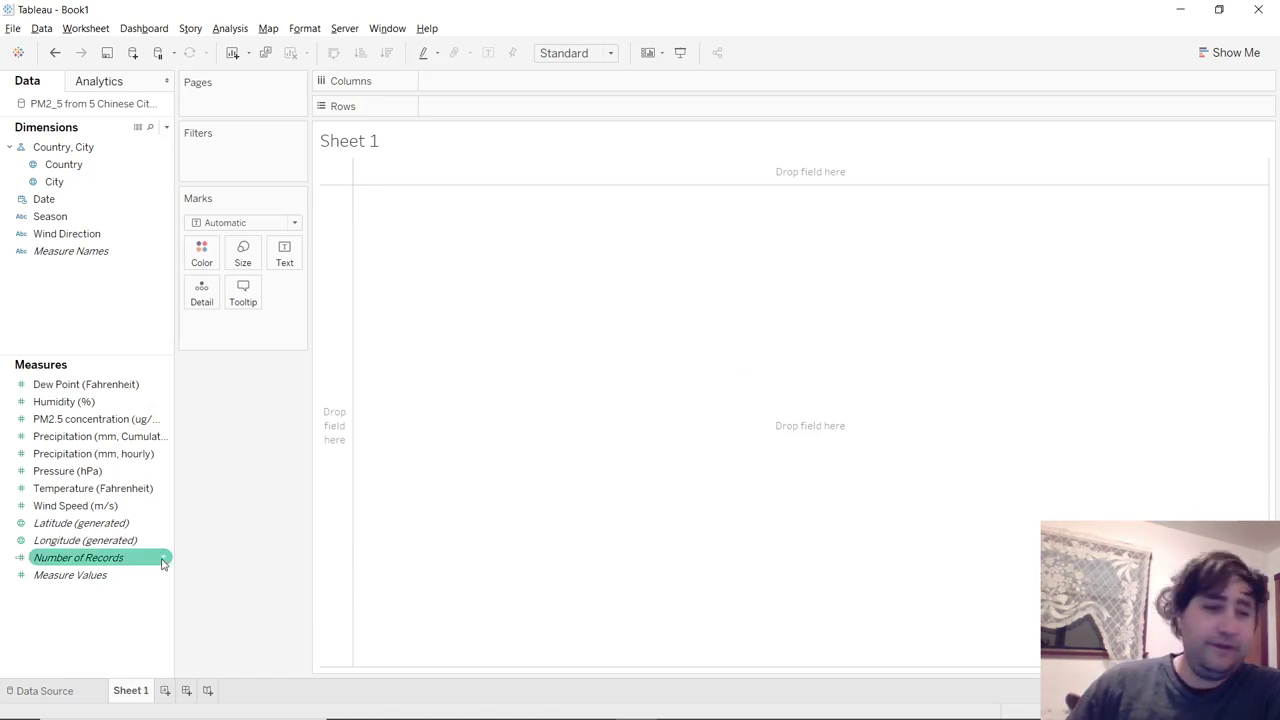
double_click(135, 693)
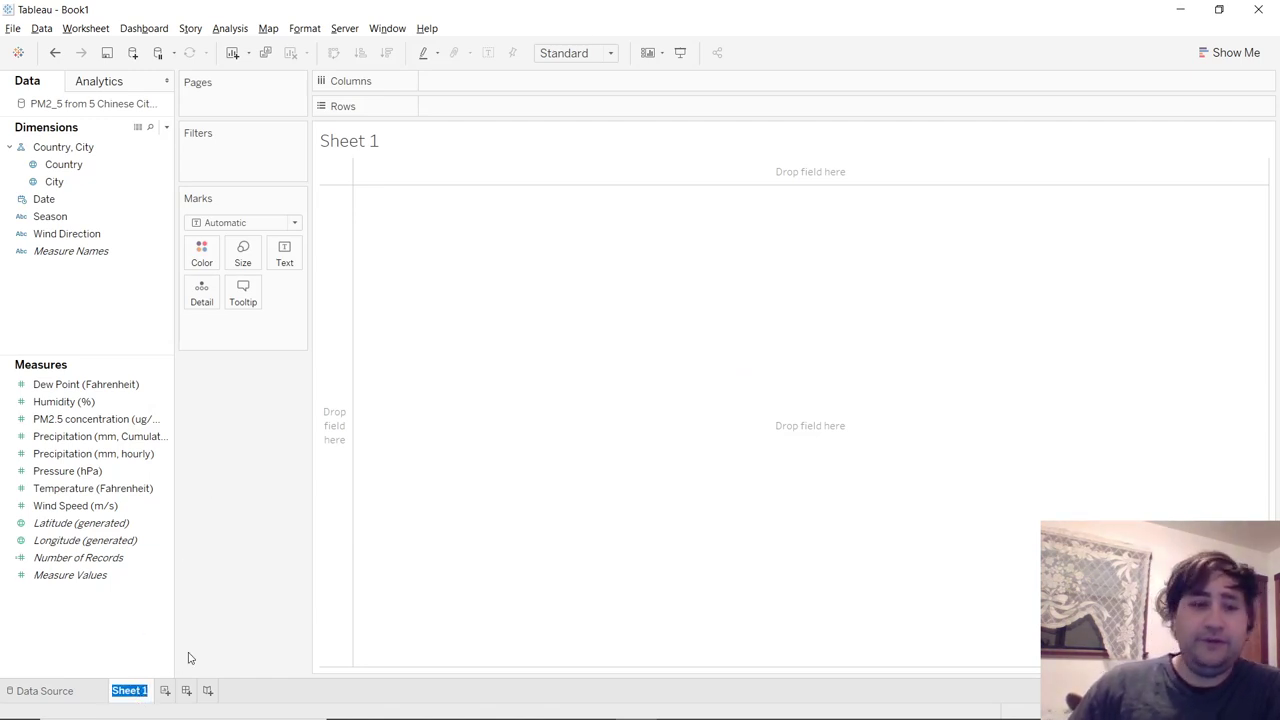
text(Treemap)
key(Return)
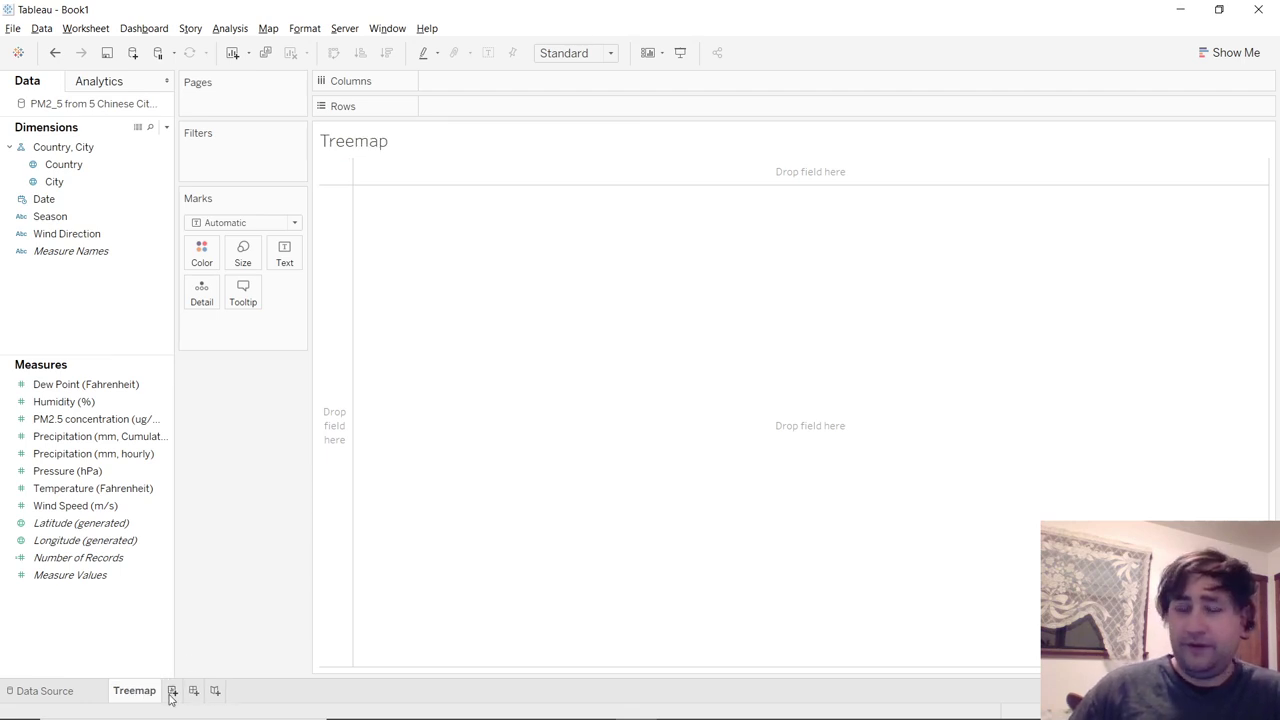
Step: Add a new worksheet and name it 'Highlight Table'
click(172, 691)
double_click(183, 691)
text(Hi)
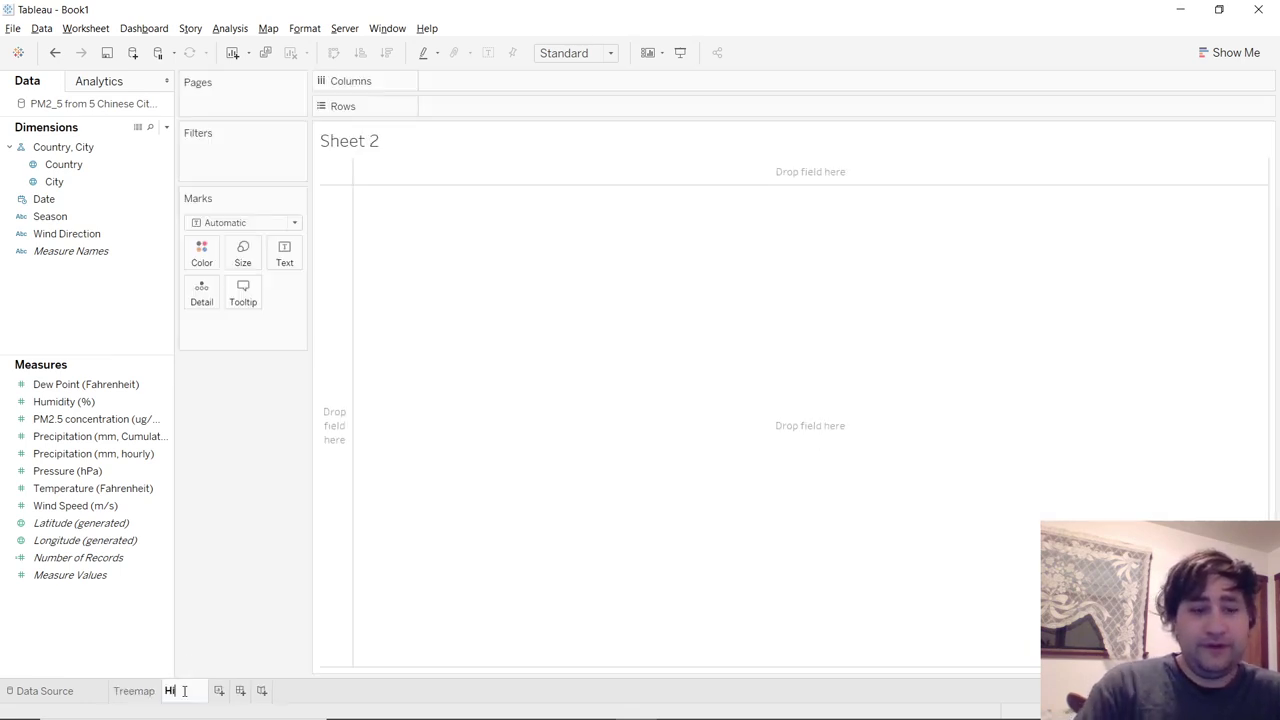
text(ghlig)
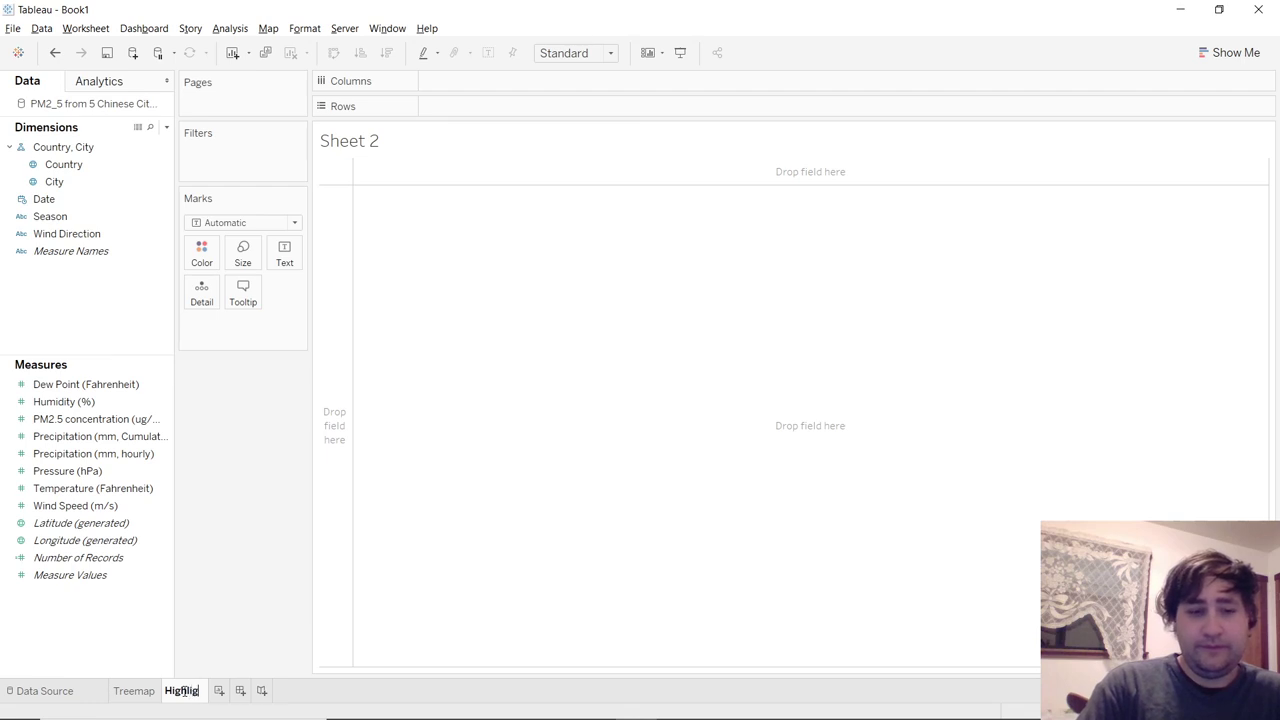
text(ht Table)
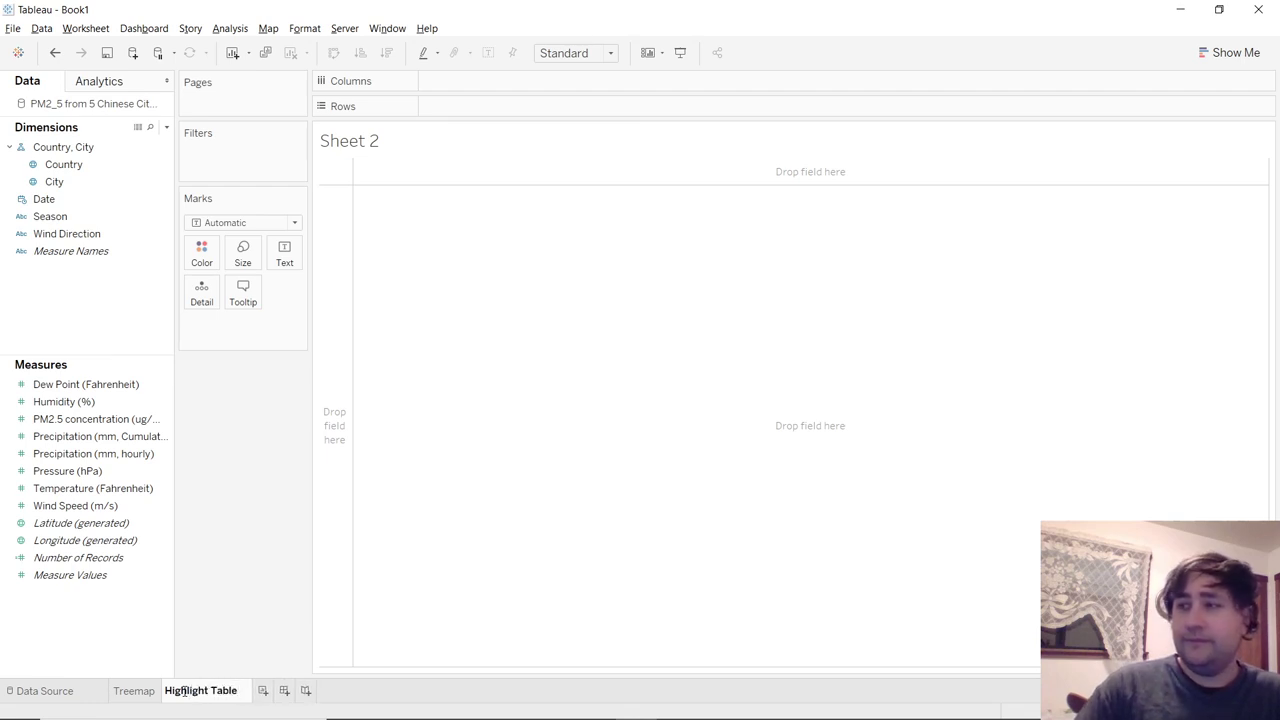
key(Return)
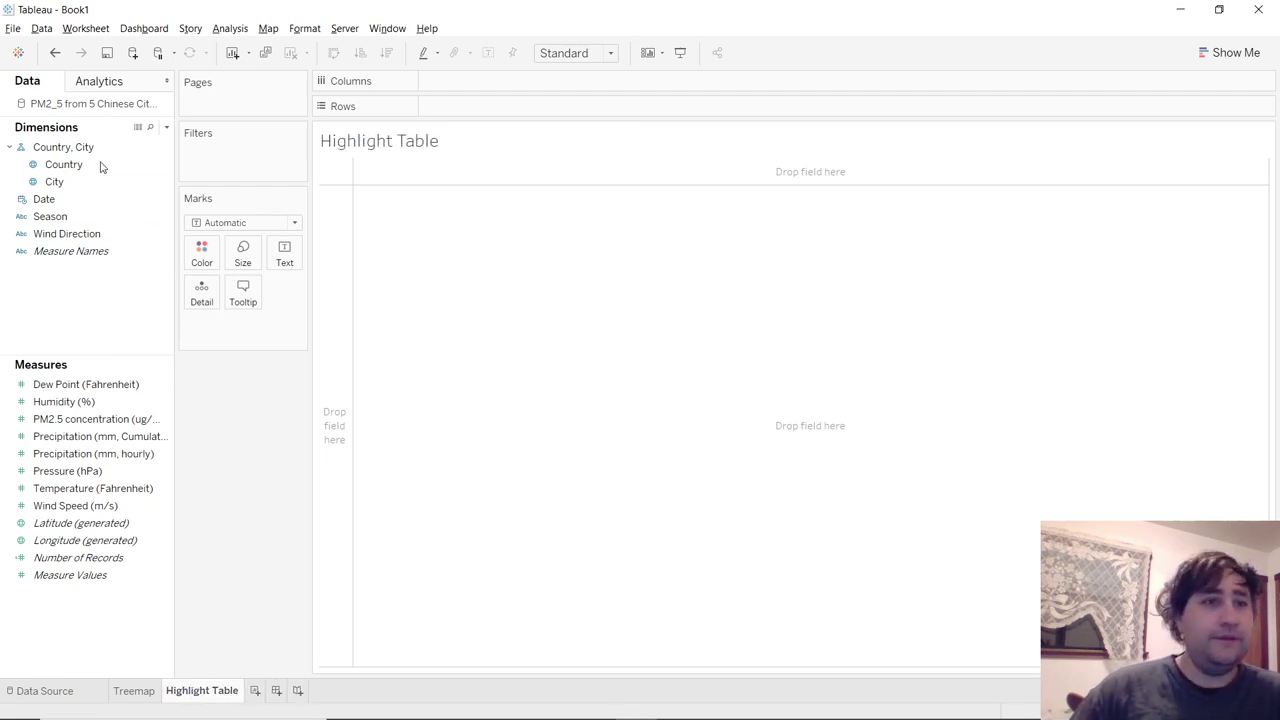
click(108, 54)
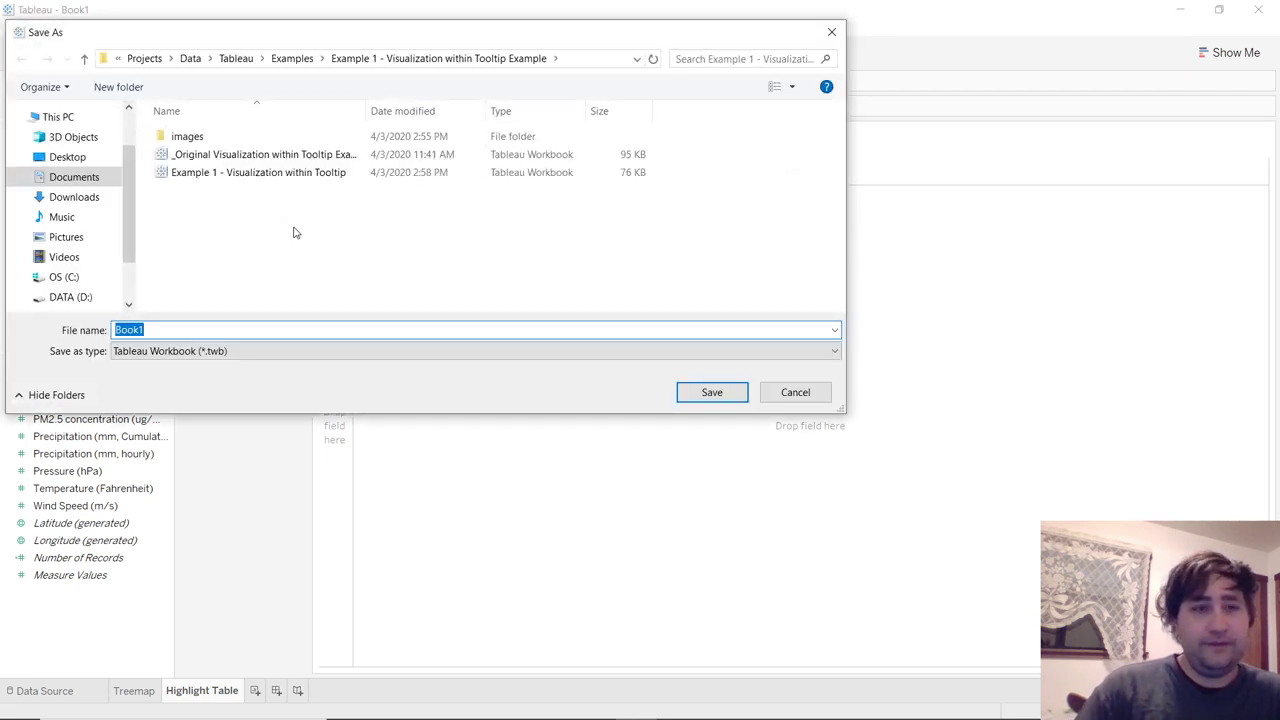
Step: Save the workbook as 'Visualization within Tooltip Example'
text(Vi)
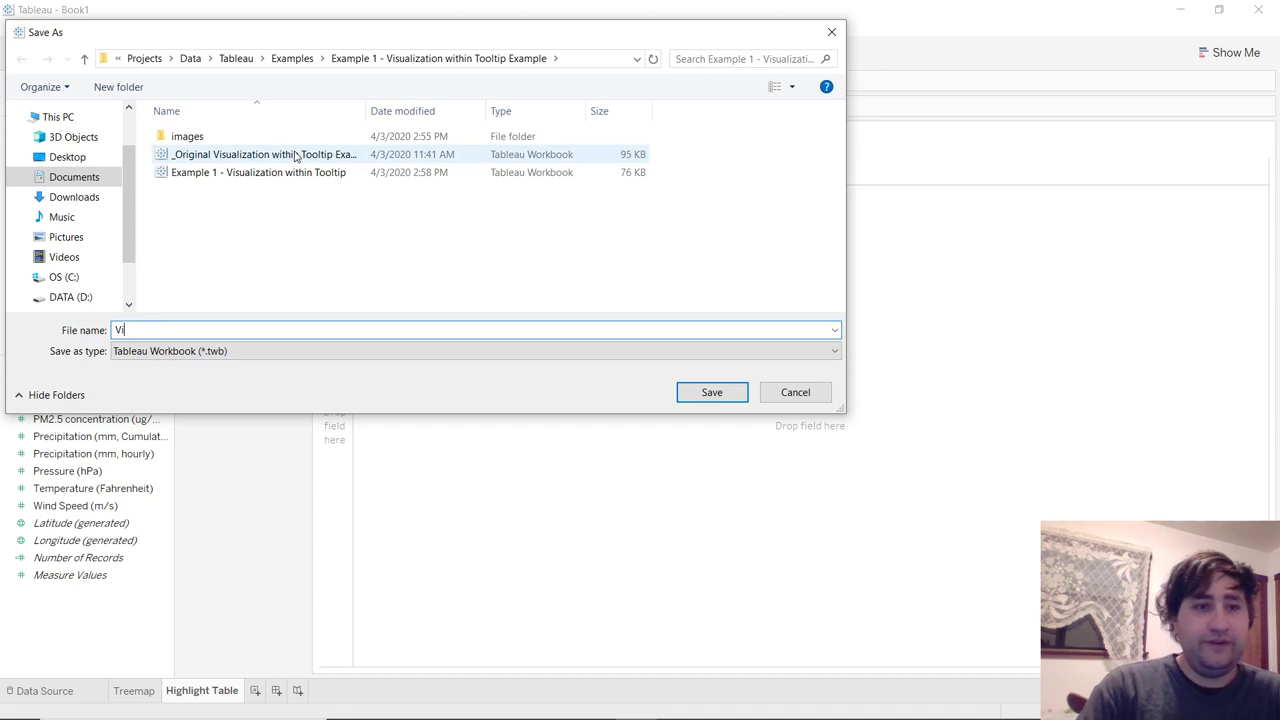
text(sualiza)
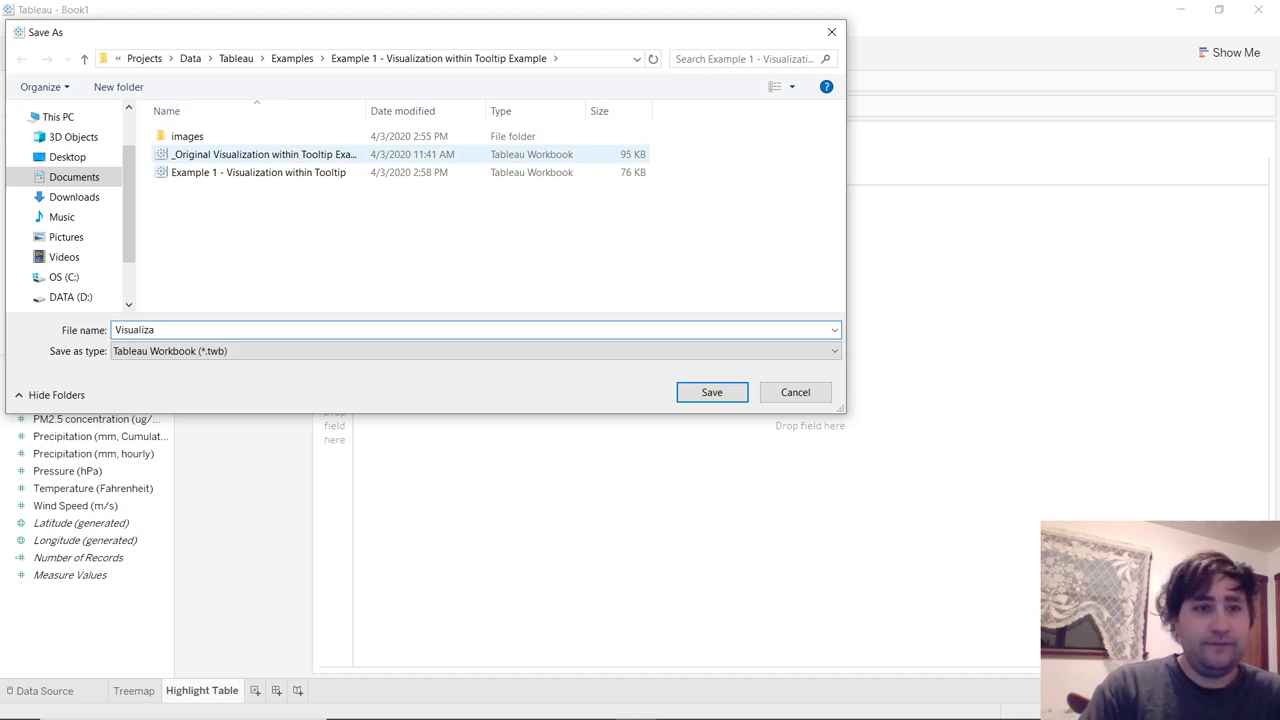
text(tion within Tooltip Exa)
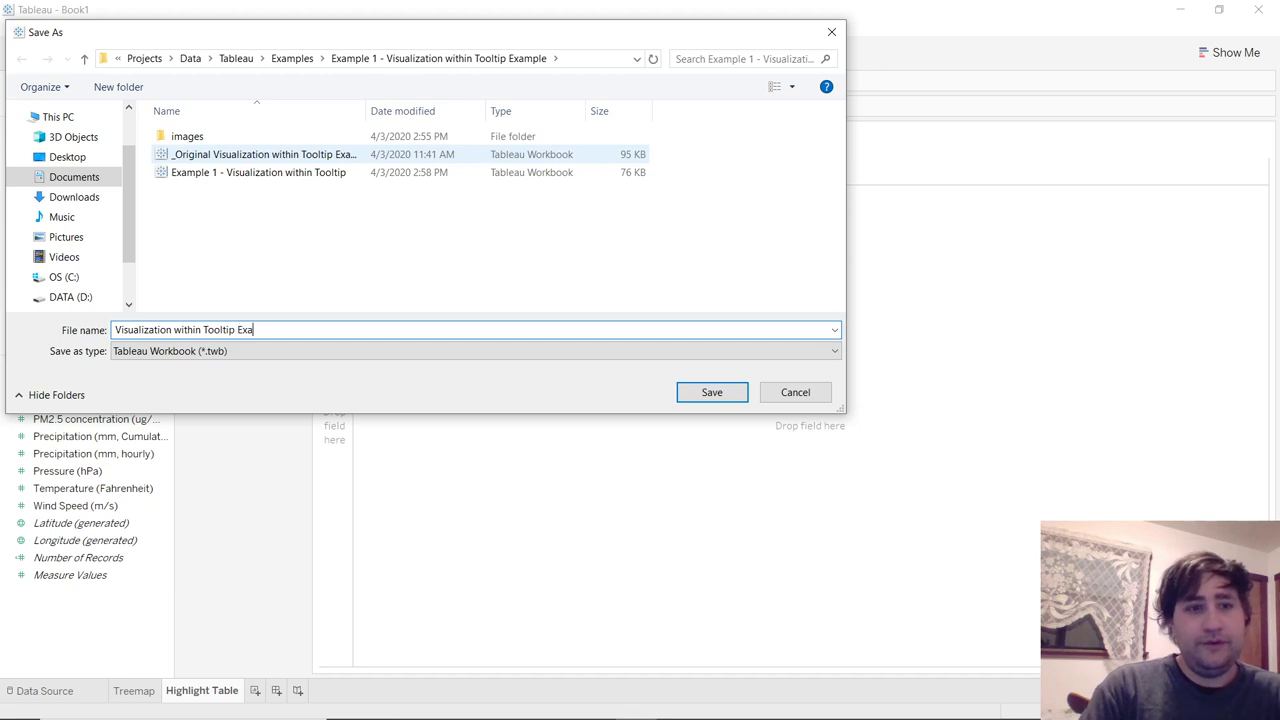
text(mple)
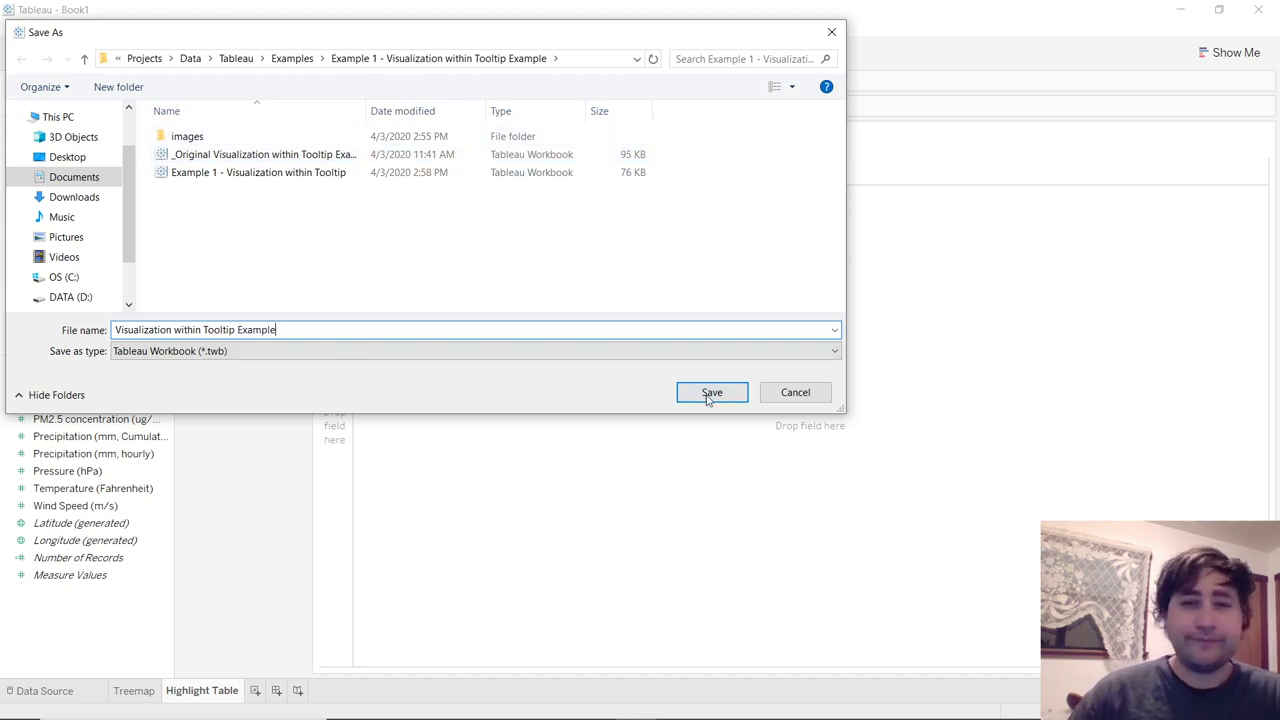
click(708, 392)
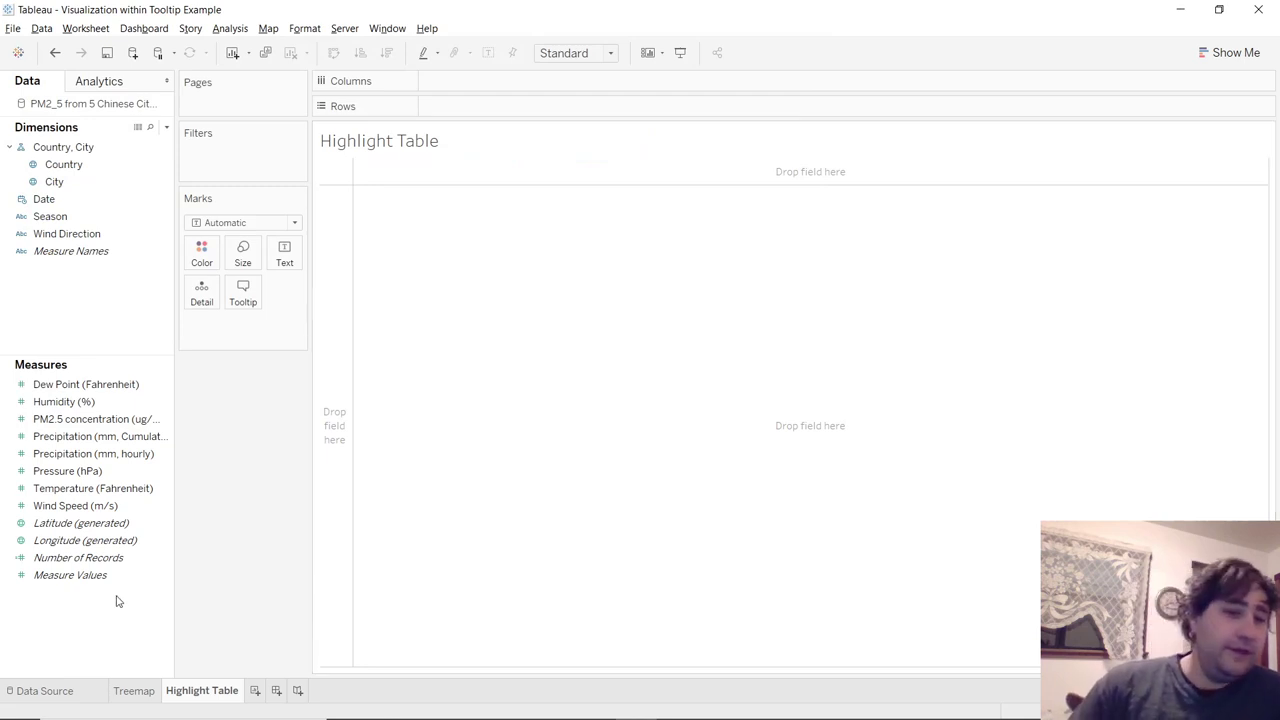
click(133, 689)
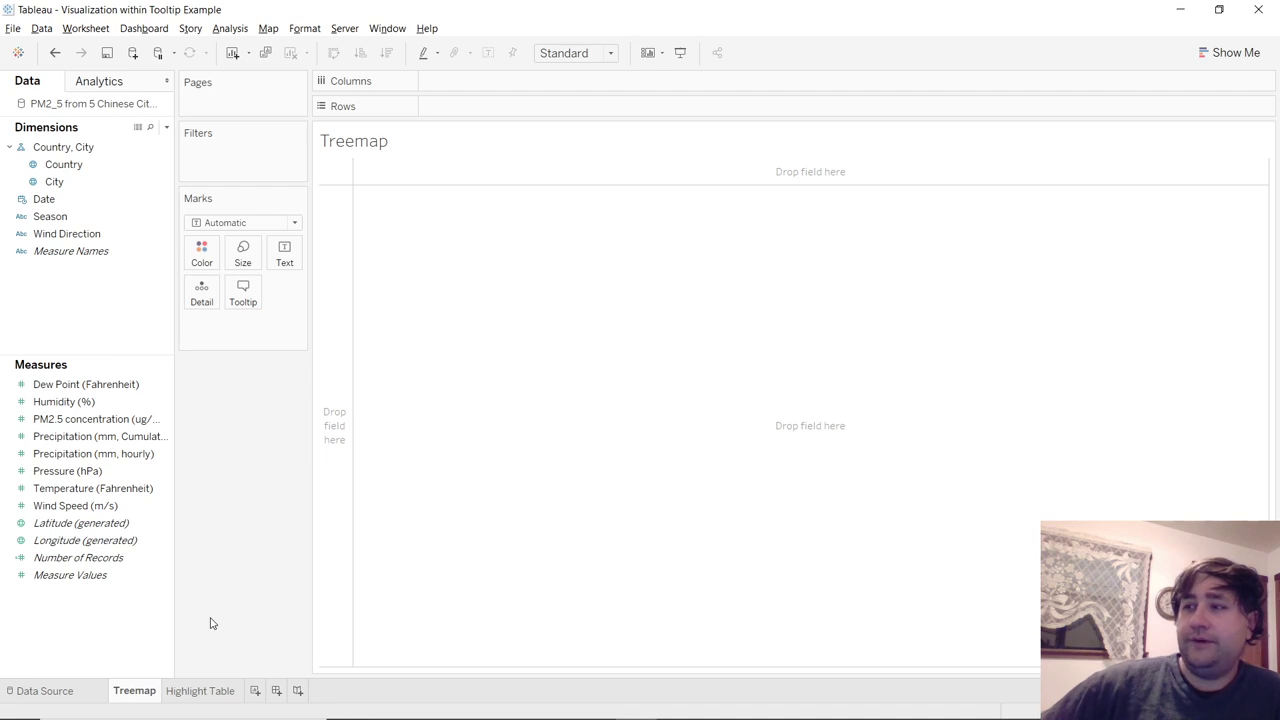
click(217, 691)
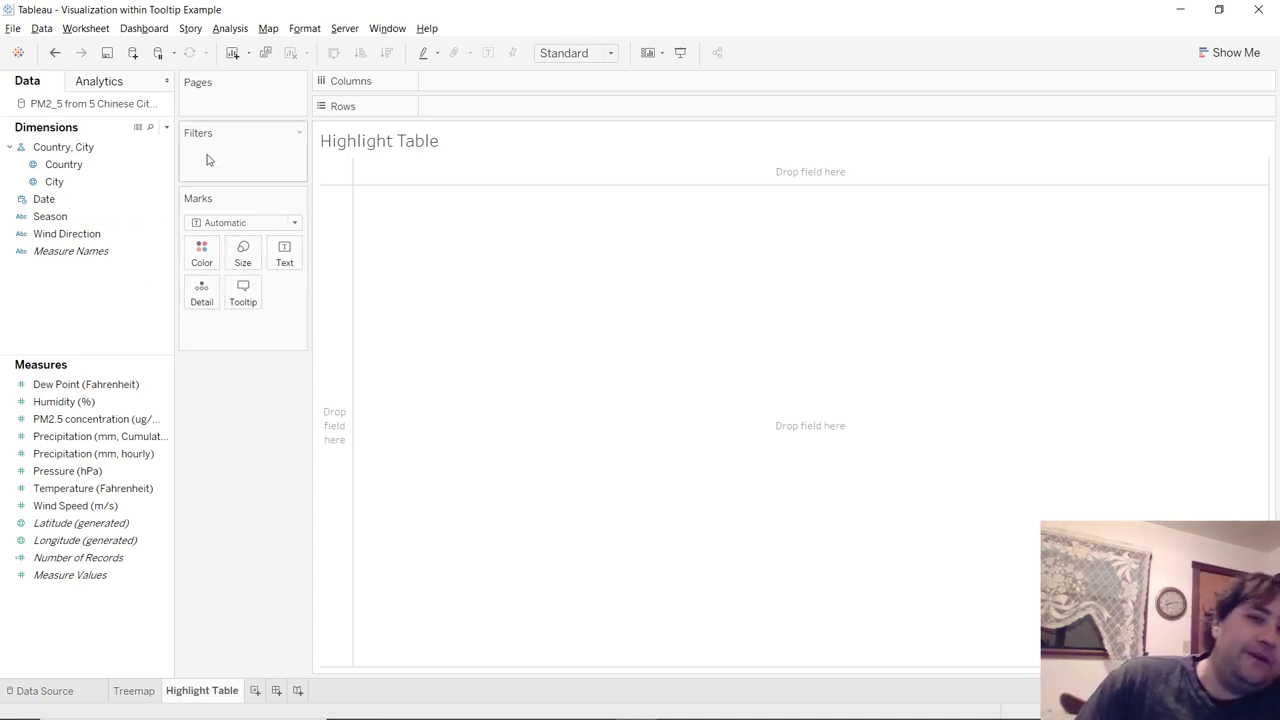
click(62, 166)
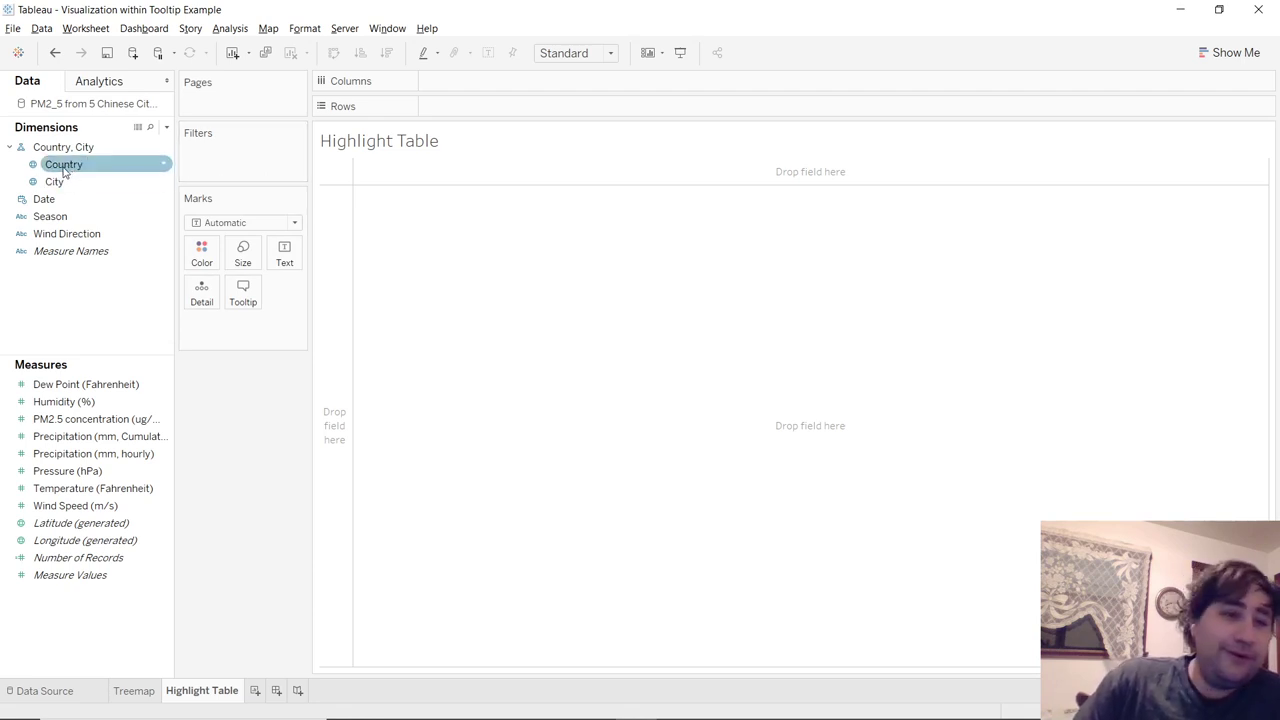
click(107, 426)
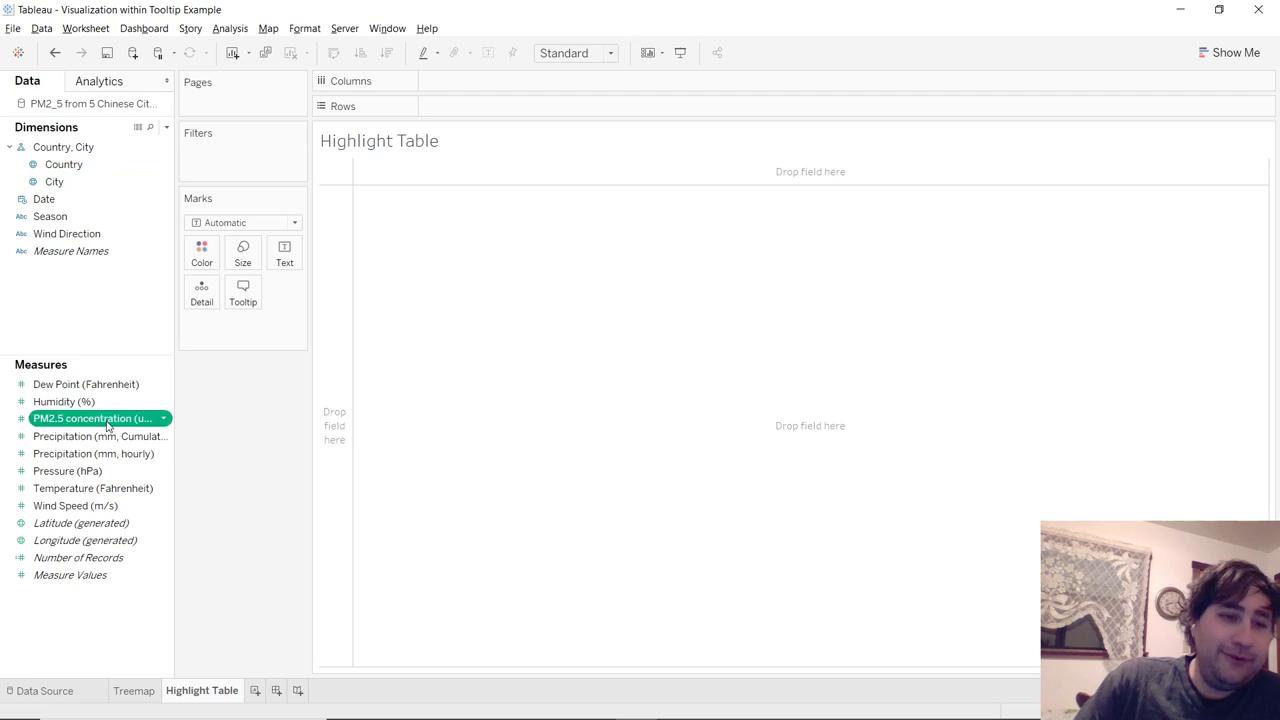
click(107, 426)
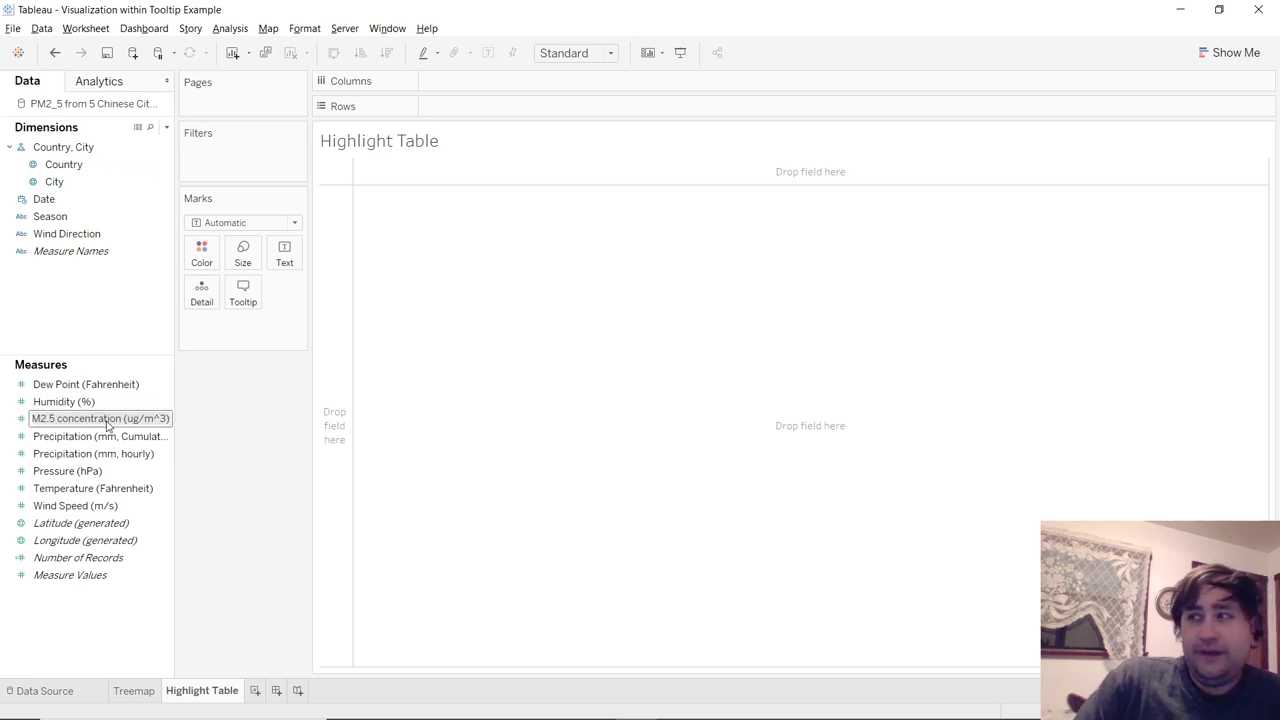
click(145, 421)
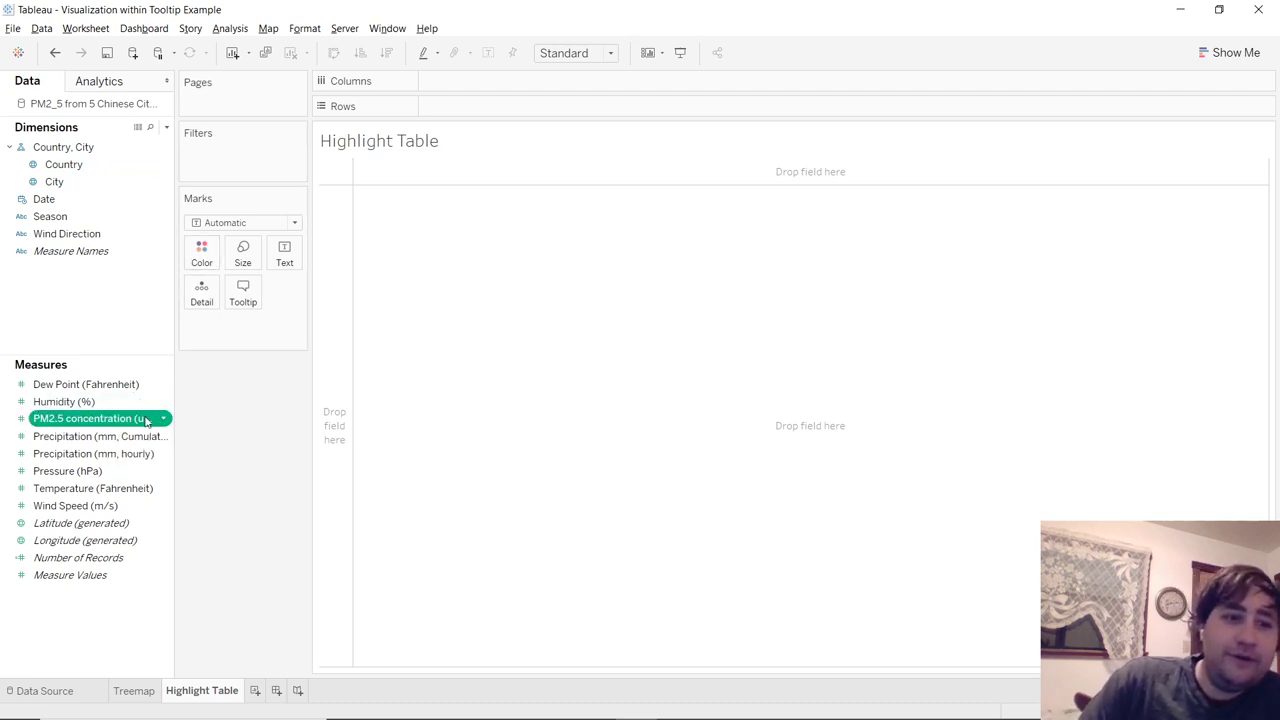
mouse_move(145, 421)
mouse_down()
mouse_move(206, 263)
mouse_move(198, 253)
mouse_up()
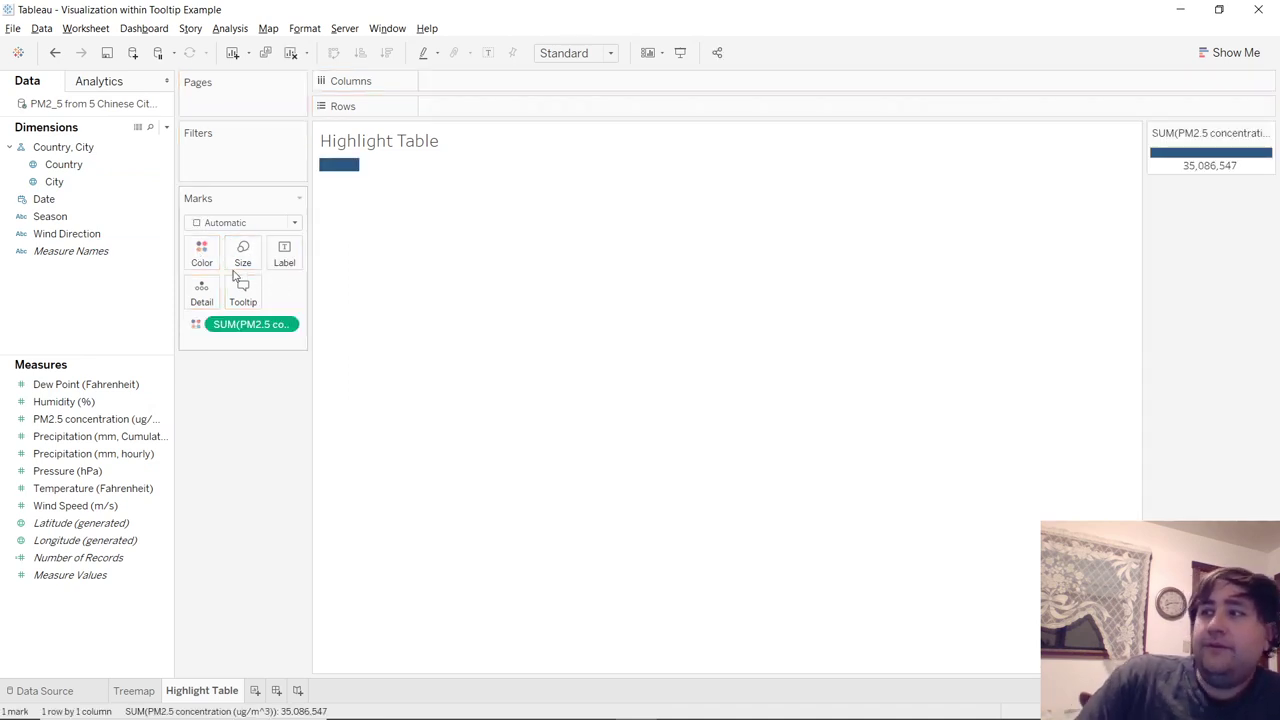
Step: Put AVG(PM2.5 concentration) on Color and Text so the sheet shows 77.95
right_click(264, 324)
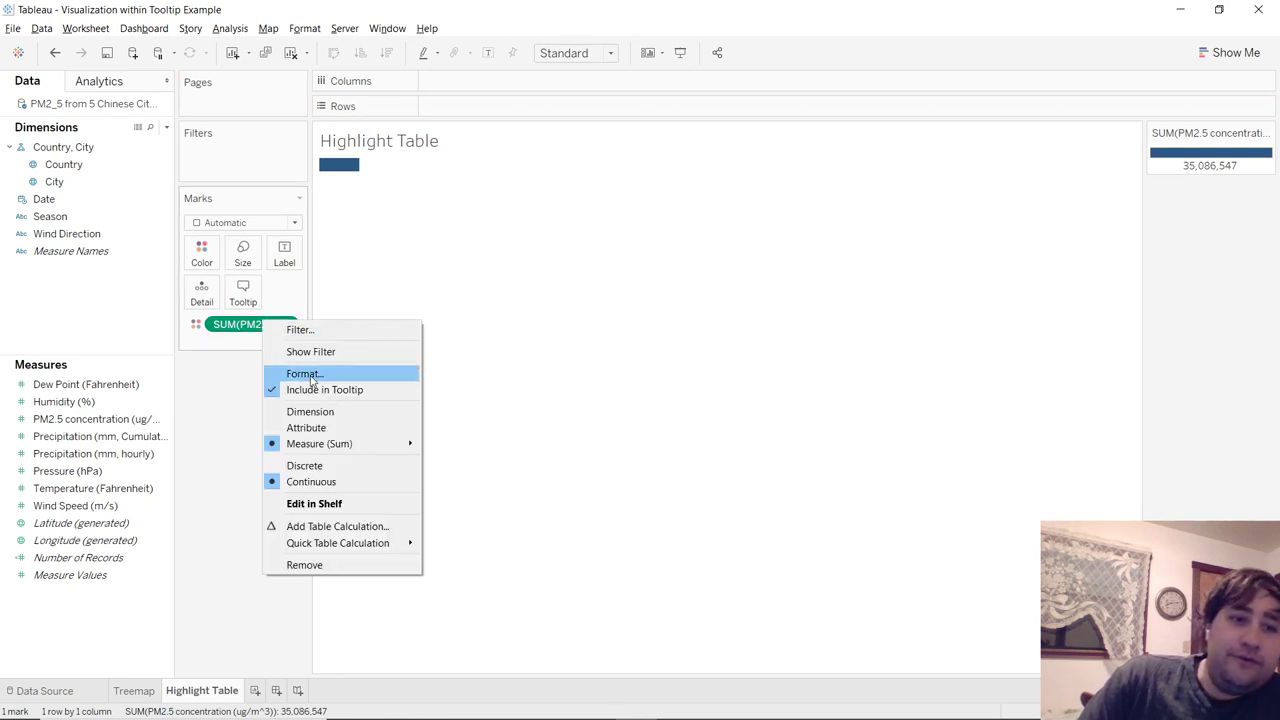
mouse_move(350, 453)
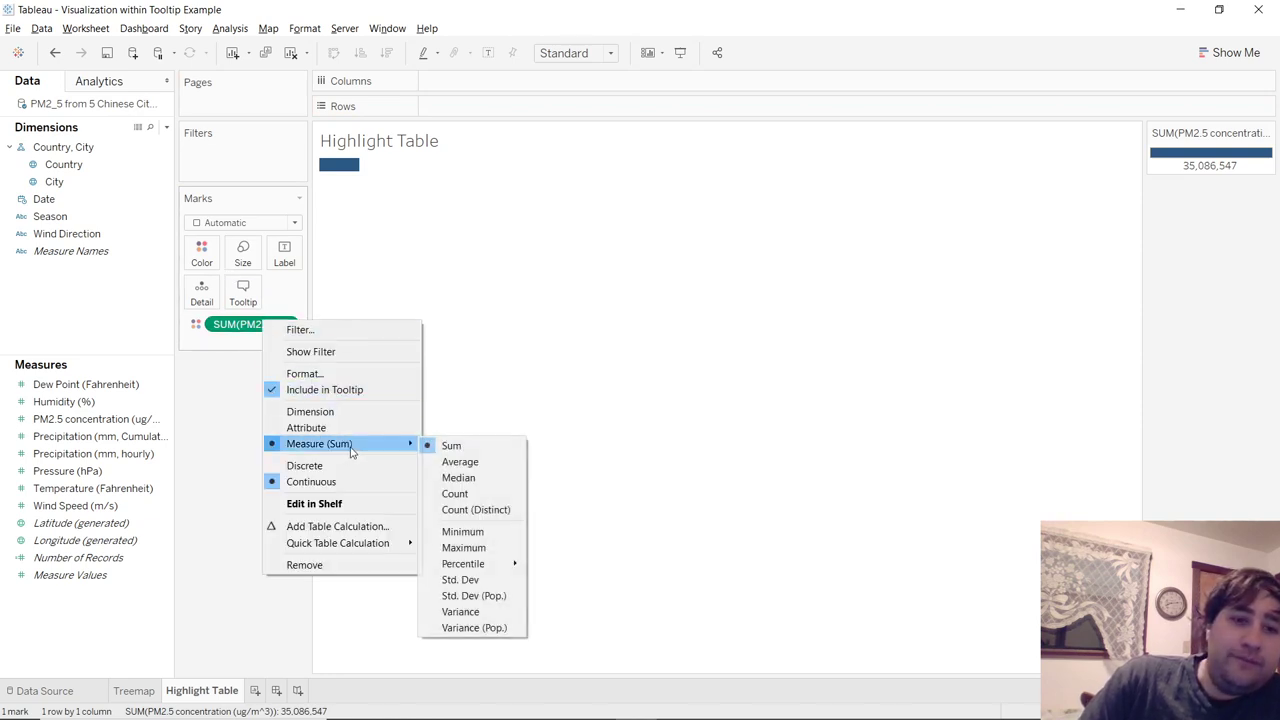
click(456, 464)
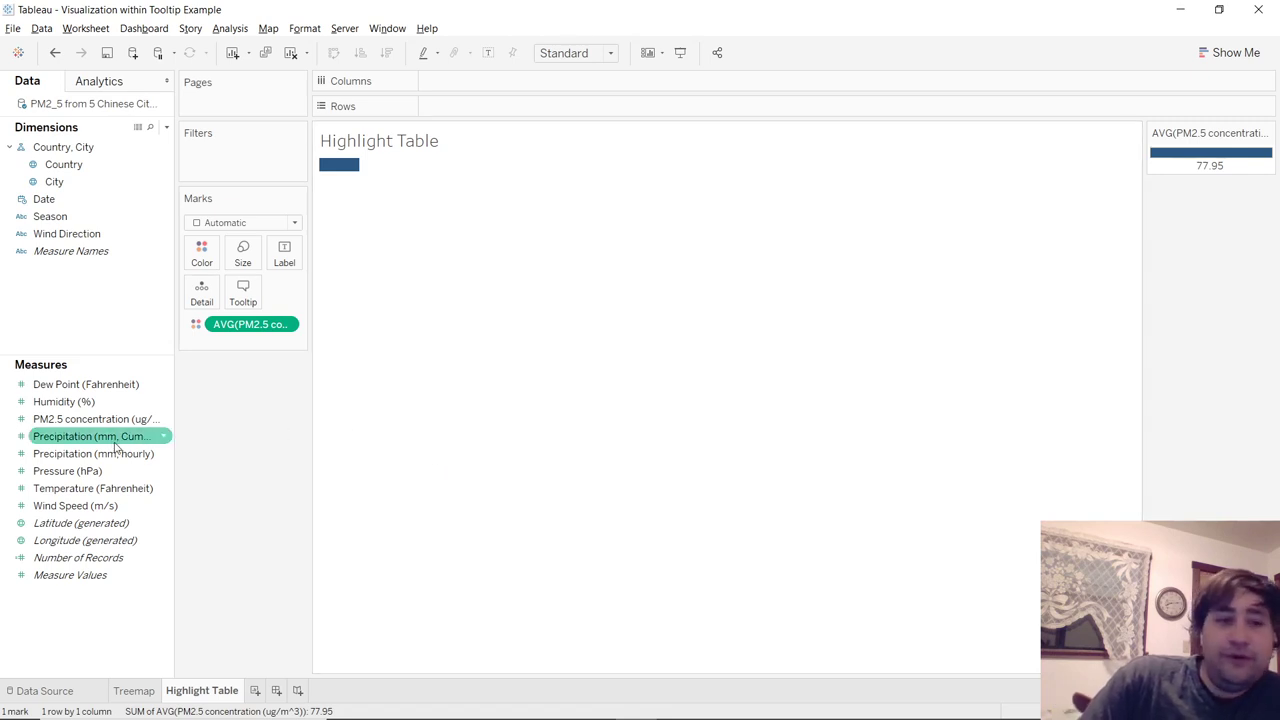
drag(95, 425, 287, 253)
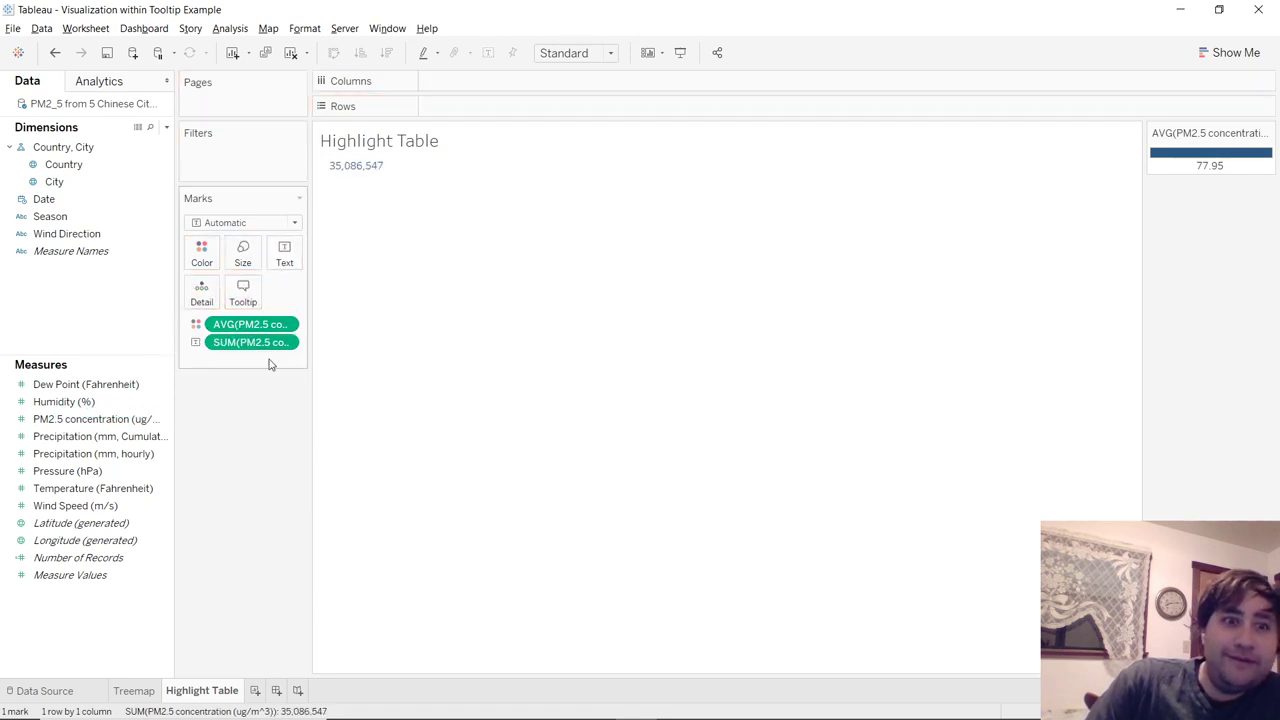
click(290, 344)
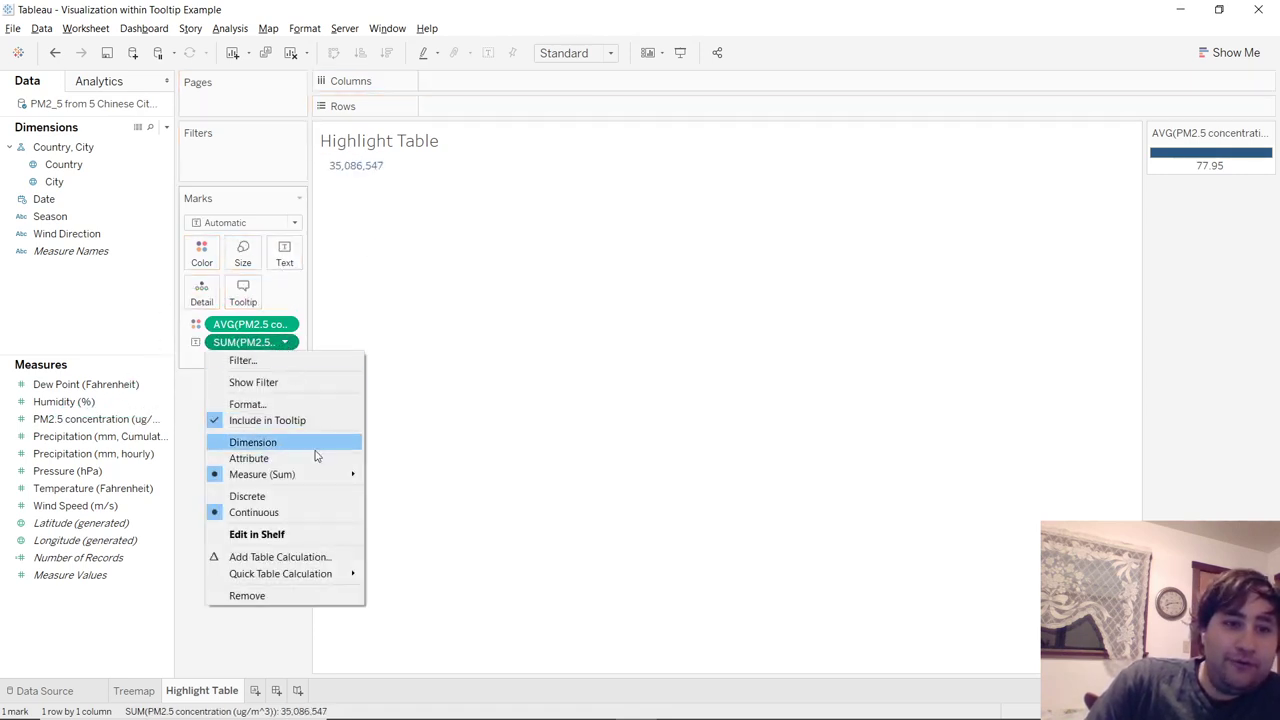
mouse_move(320, 476)
click(400, 493)
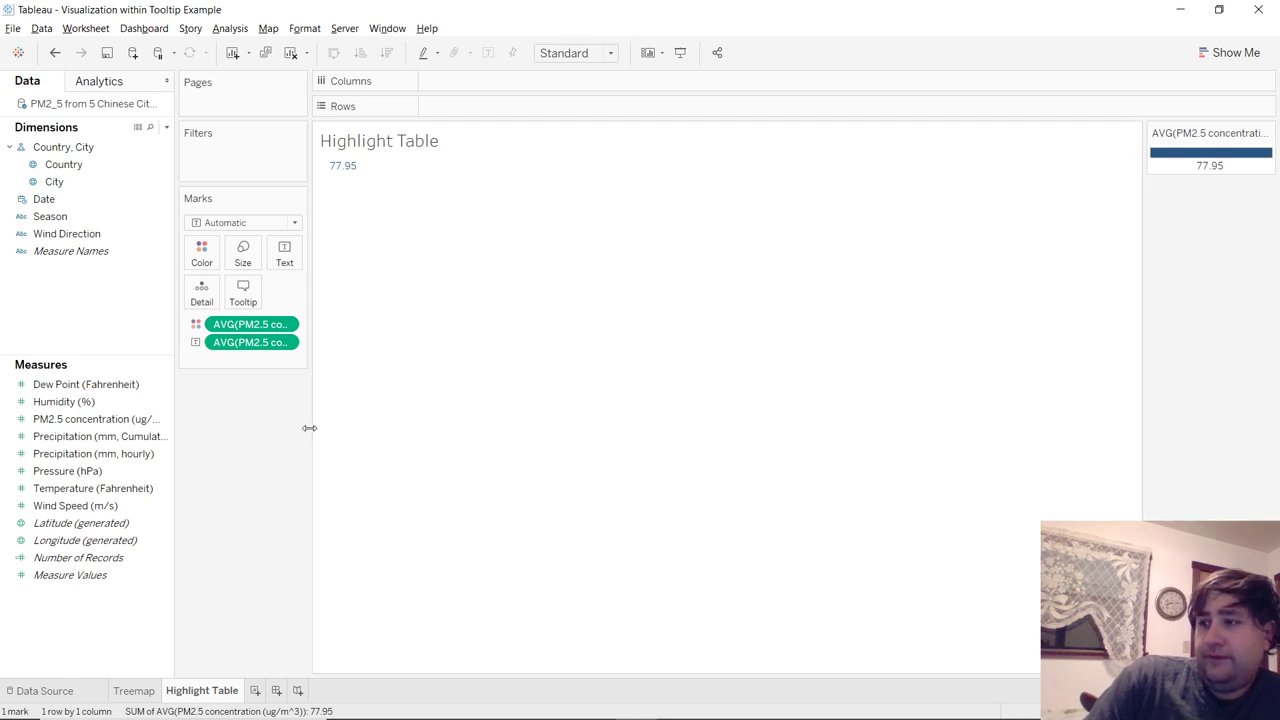
click(95, 419)
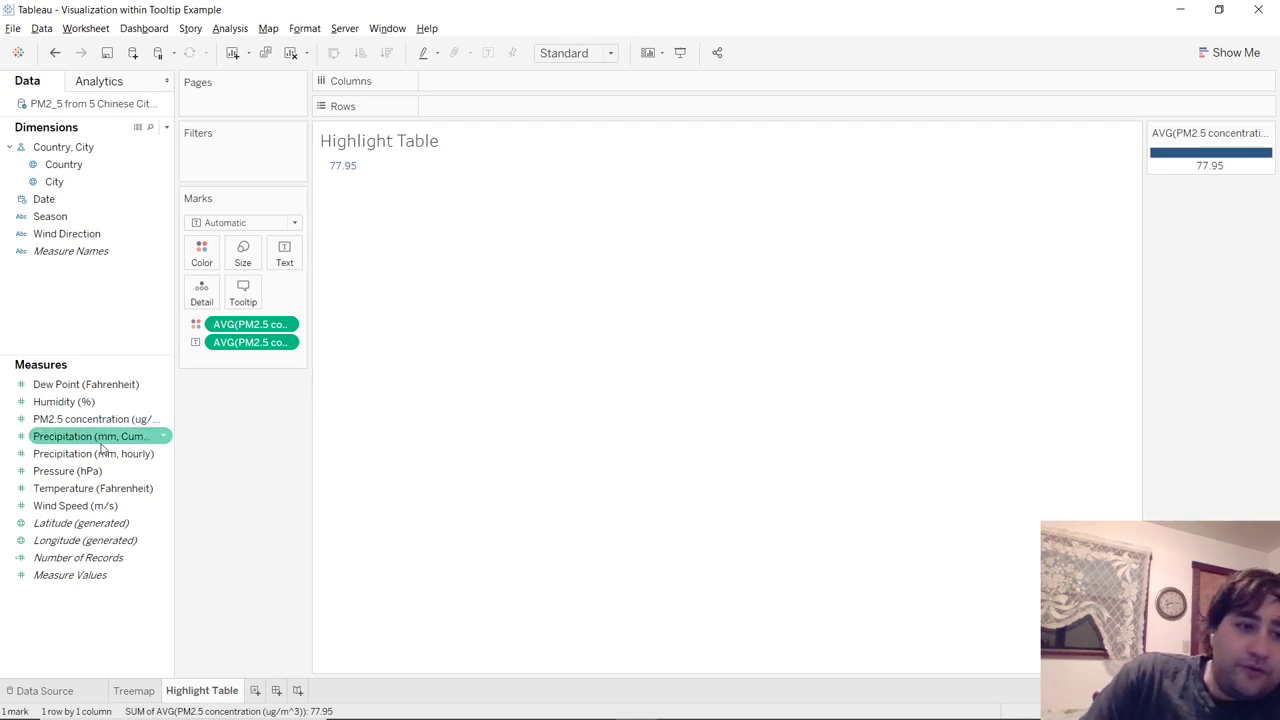
Step: Put YEAR(Date) on Columns and City and Season on Rows, drawn as Square marks
drag(68, 204, 458, 84)
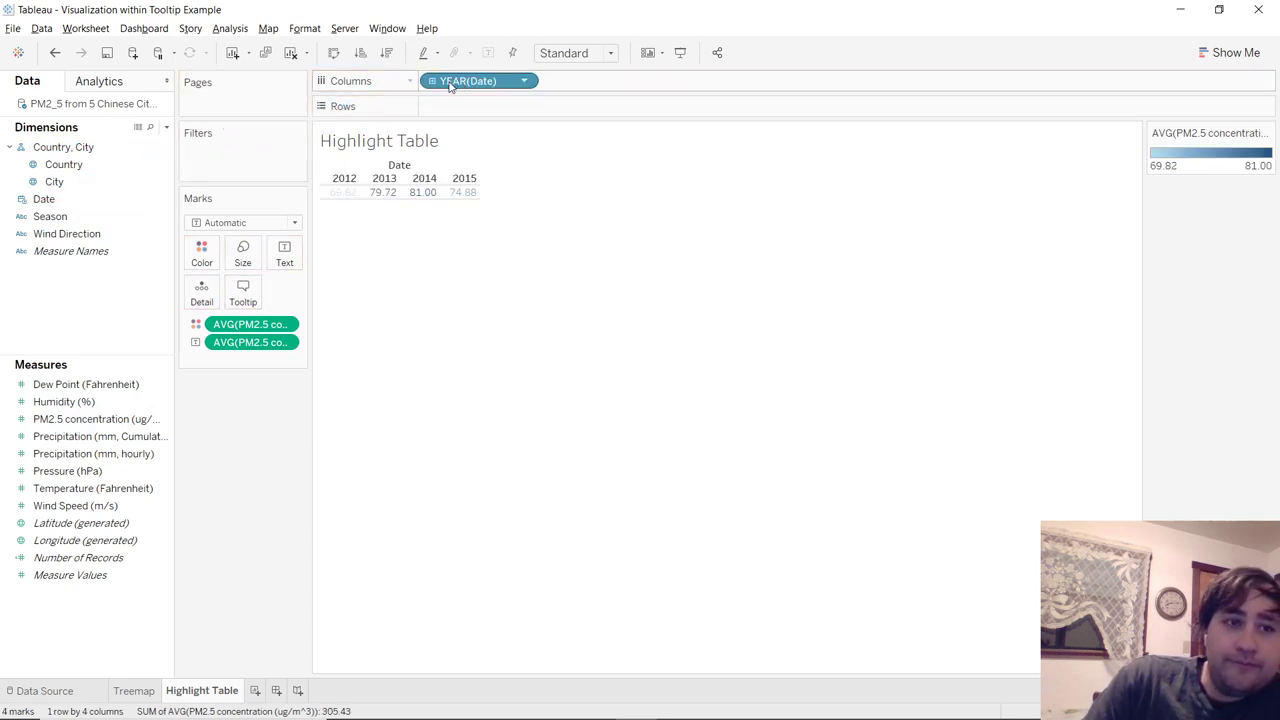
drag(51, 181, 466, 108)
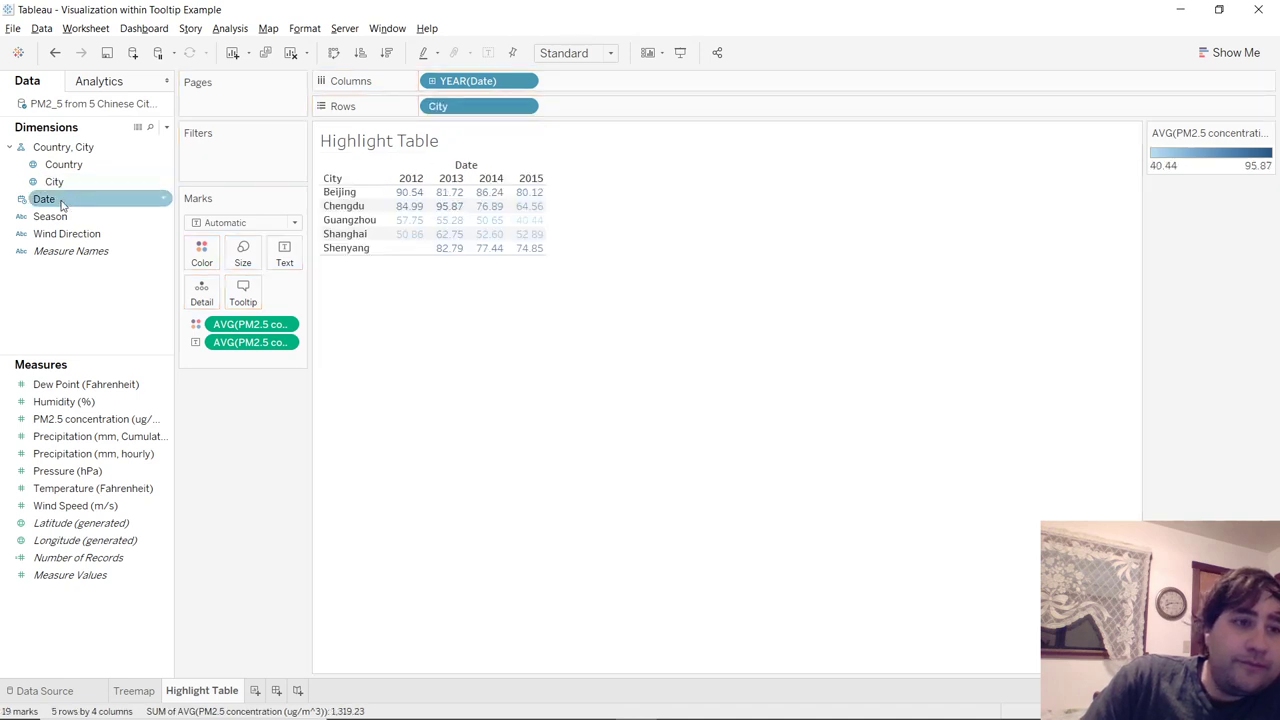
drag(50, 216, 569, 112)
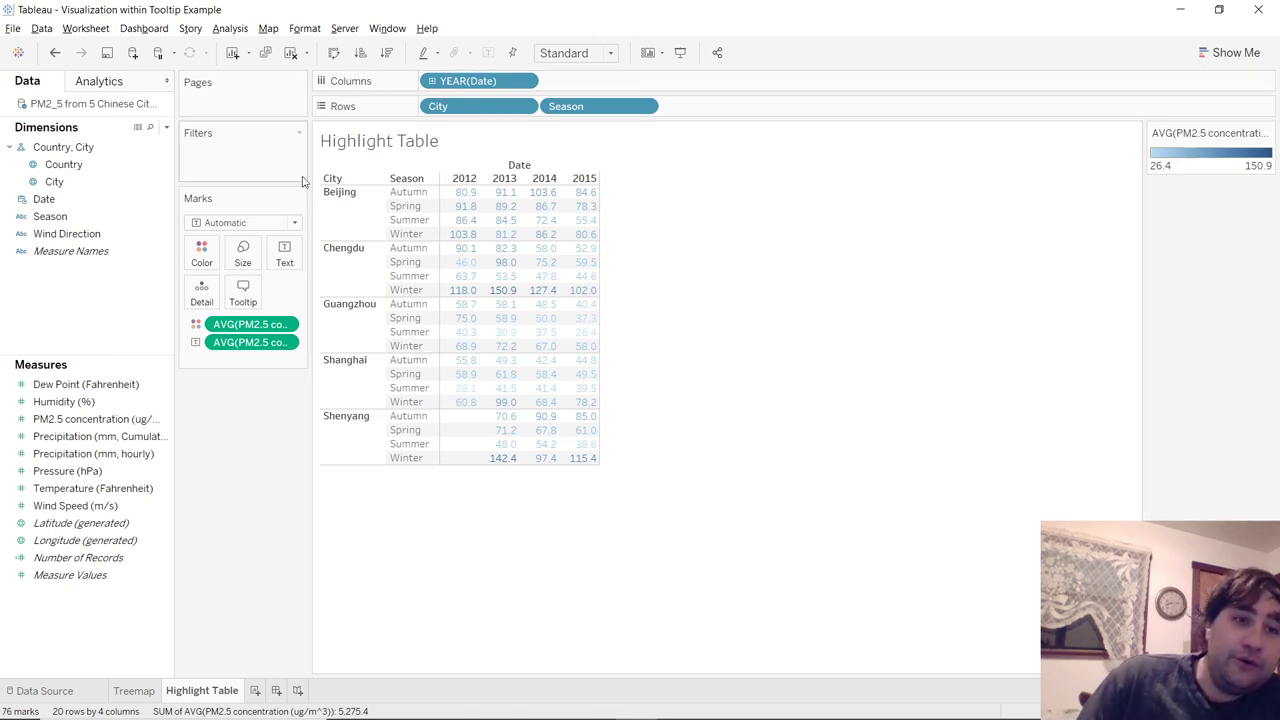
click(295, 223)
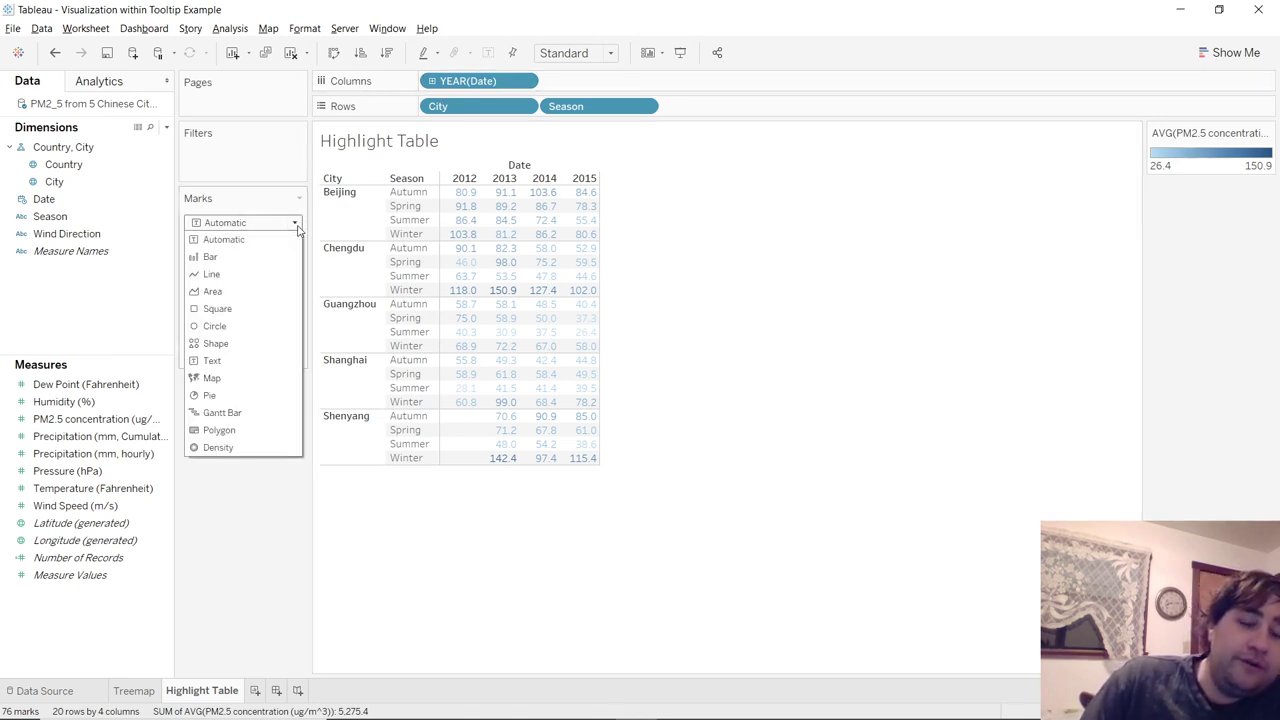
click(297, 226)
click(297, 226)
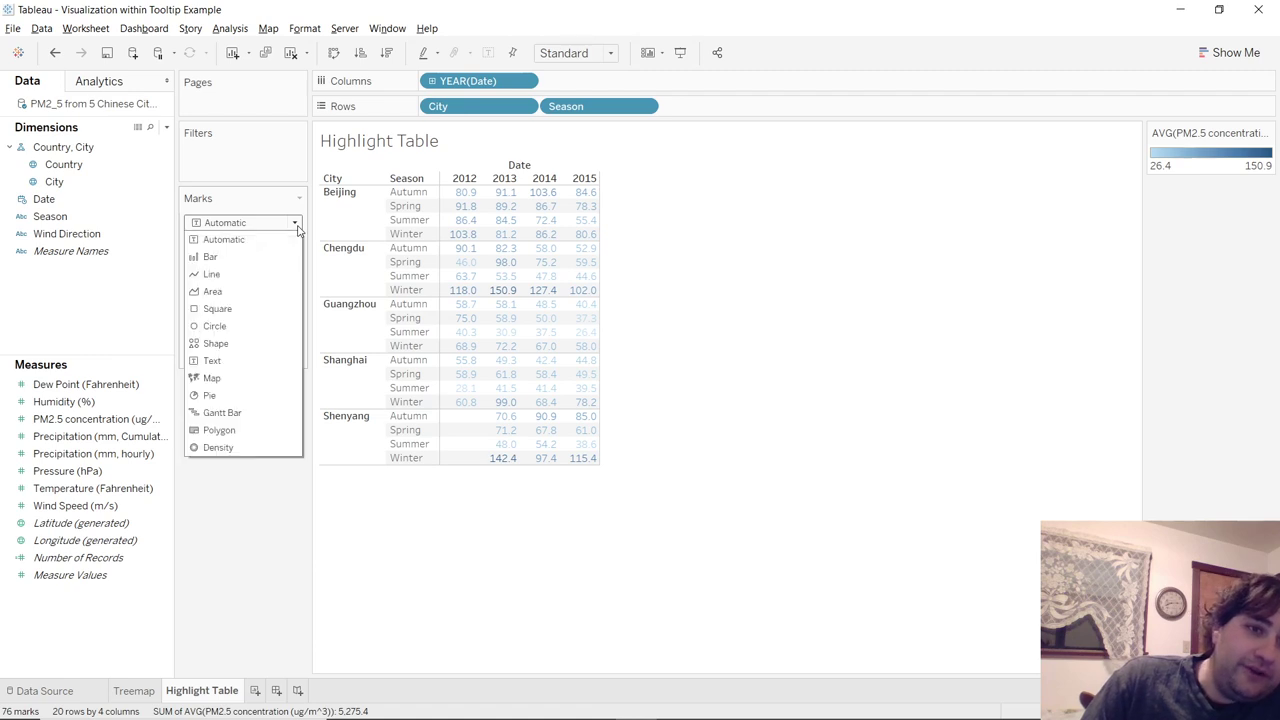
click(248, 309)
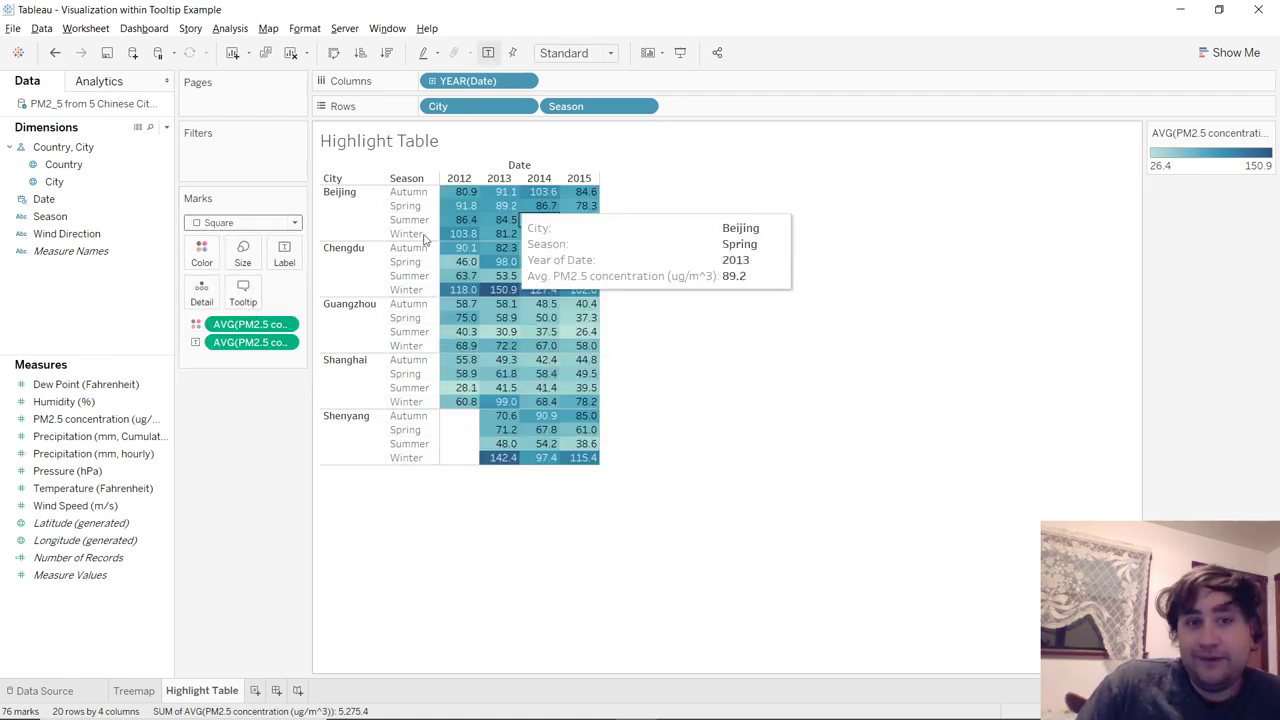
mouse_move(518, 228)
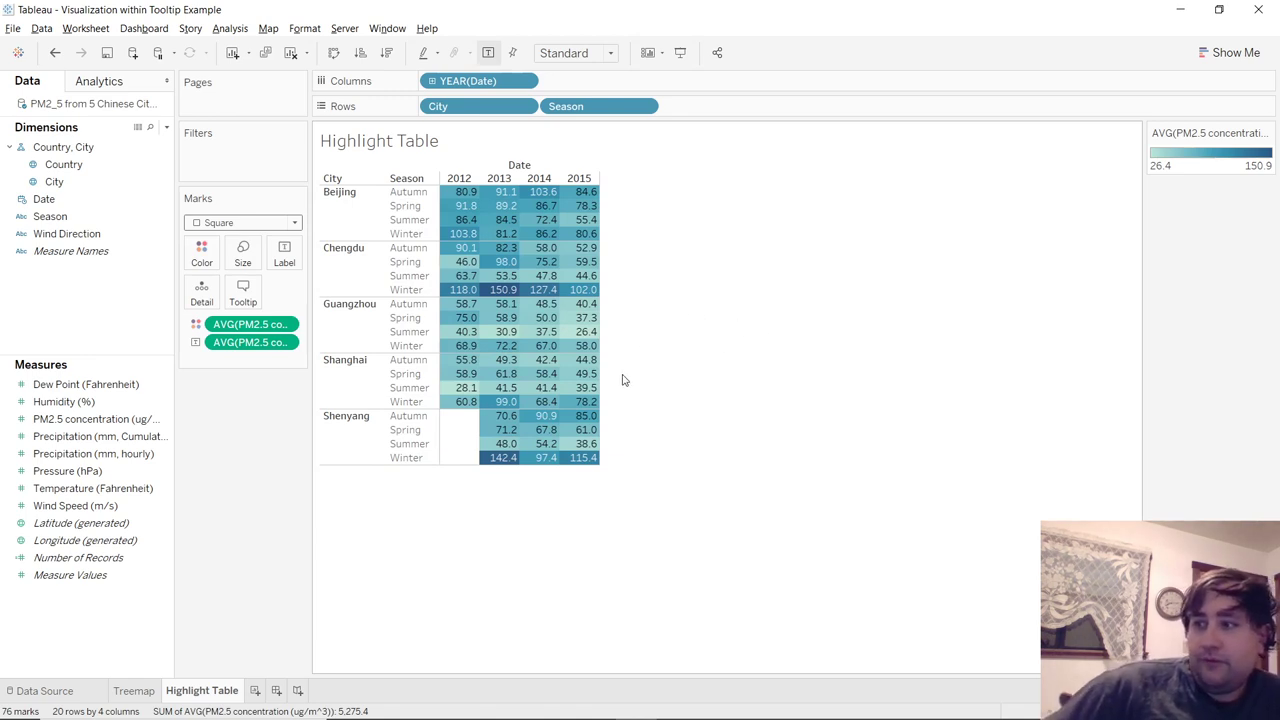
Step: Switch to the Treemap worksheet tab
click(135, 692)
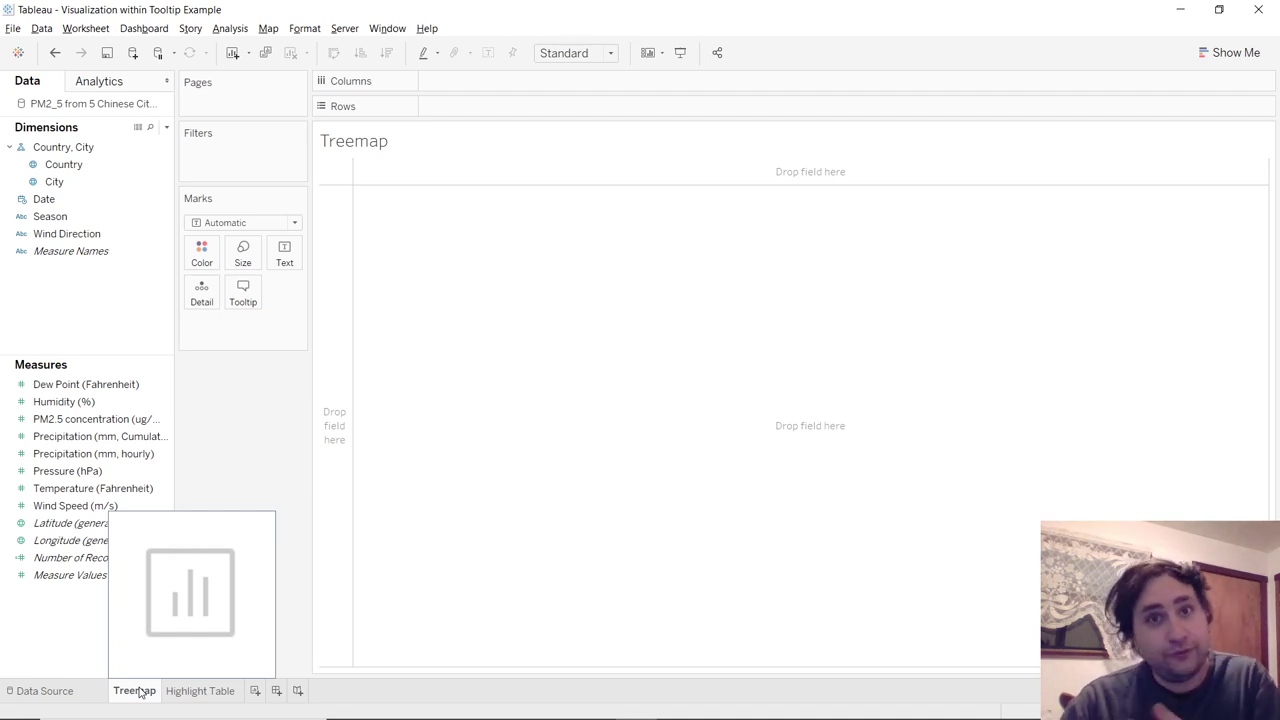
click(167, 563)
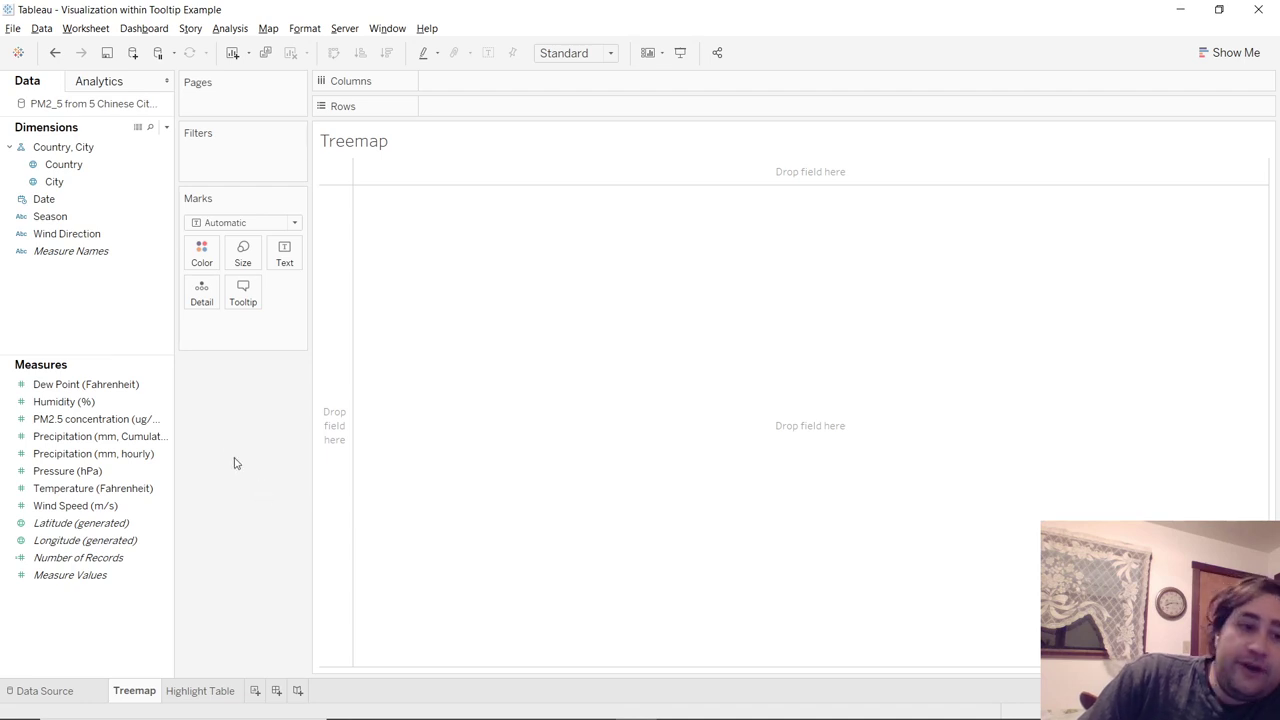
Step: Colour and size the marks by average PM2.5 concentration
drag(115, 427, 205, 258)
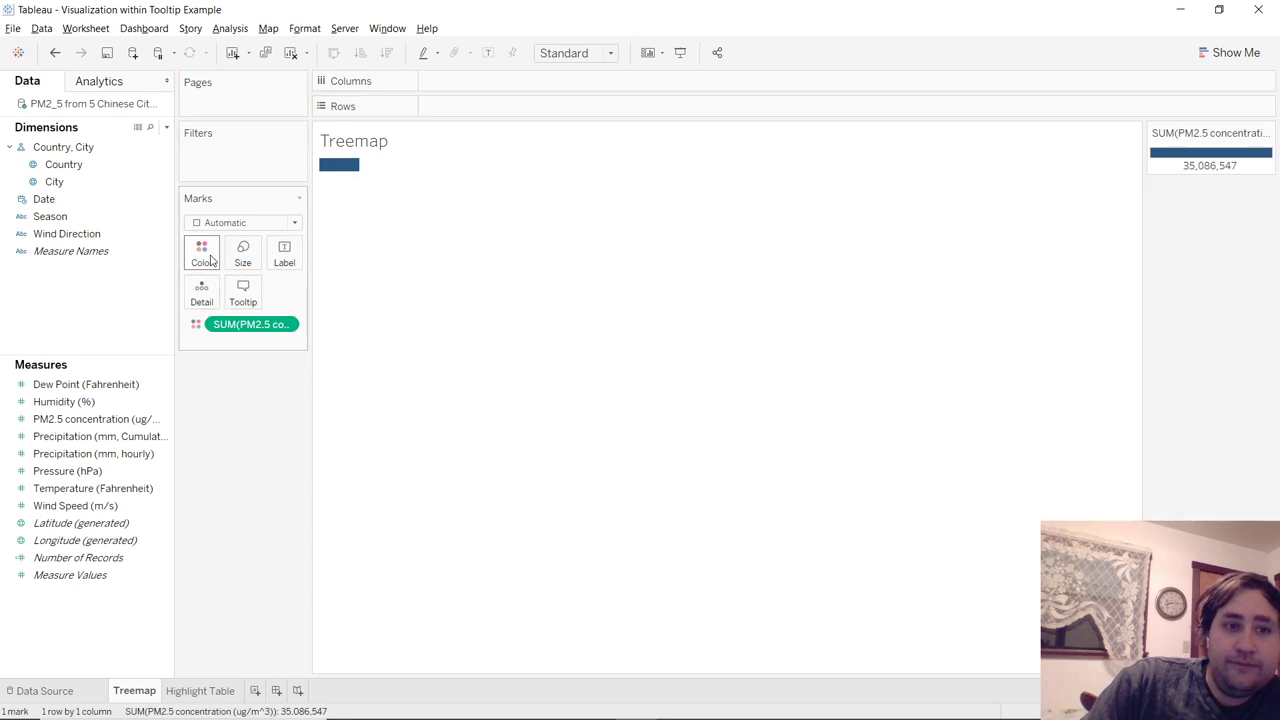
click(284, 324)
mouse_move(318, 458)
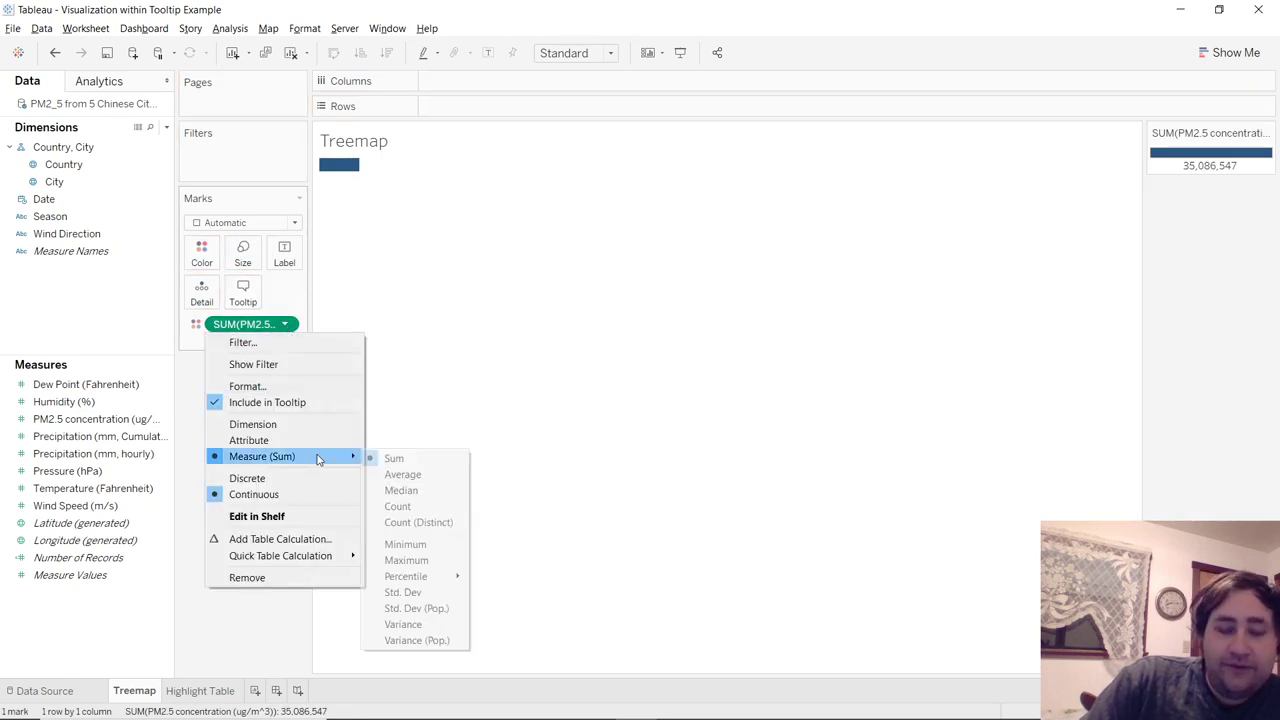
click(405, 474)
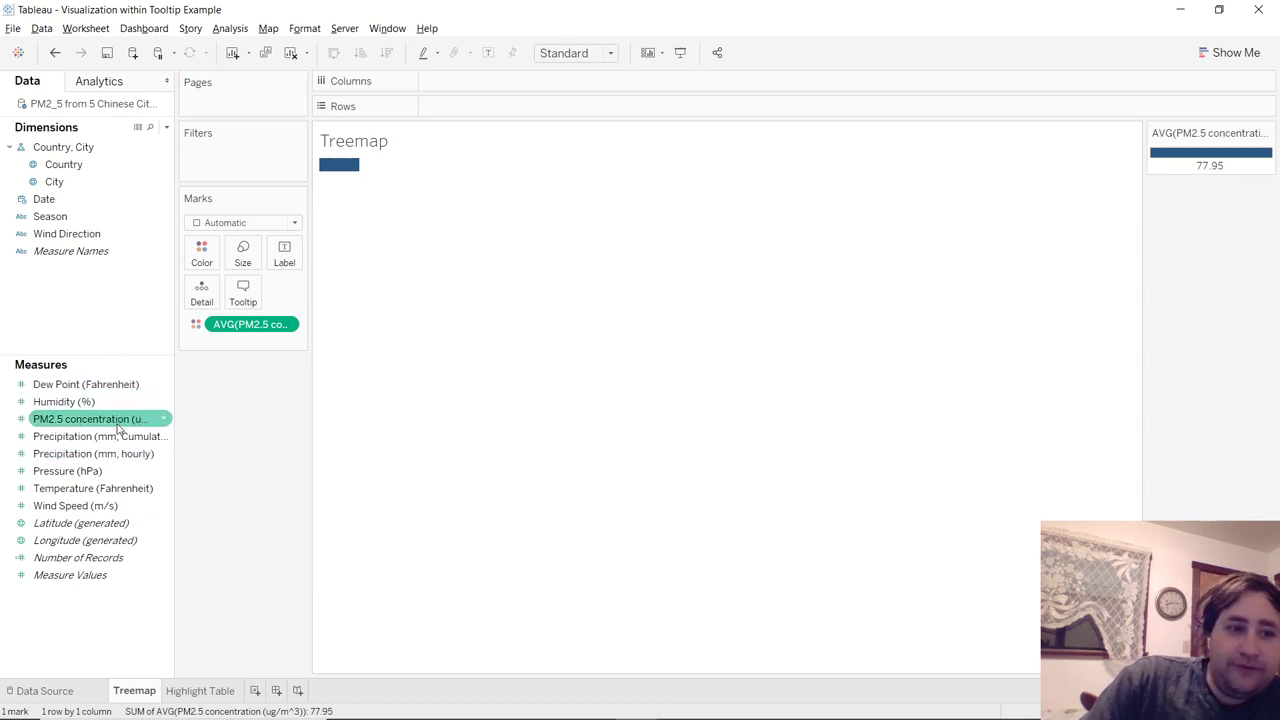
drag(118, 419, 247, 253)
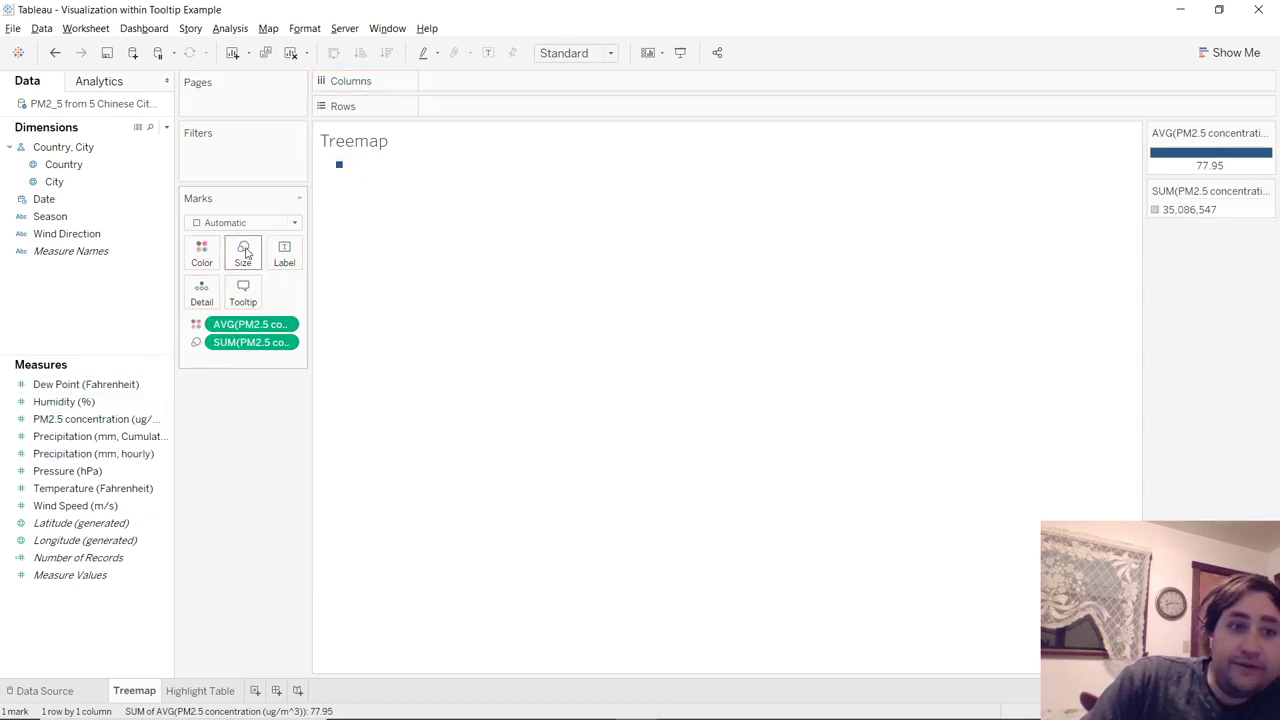
click(284, 342)
mouse_move(300, 474)
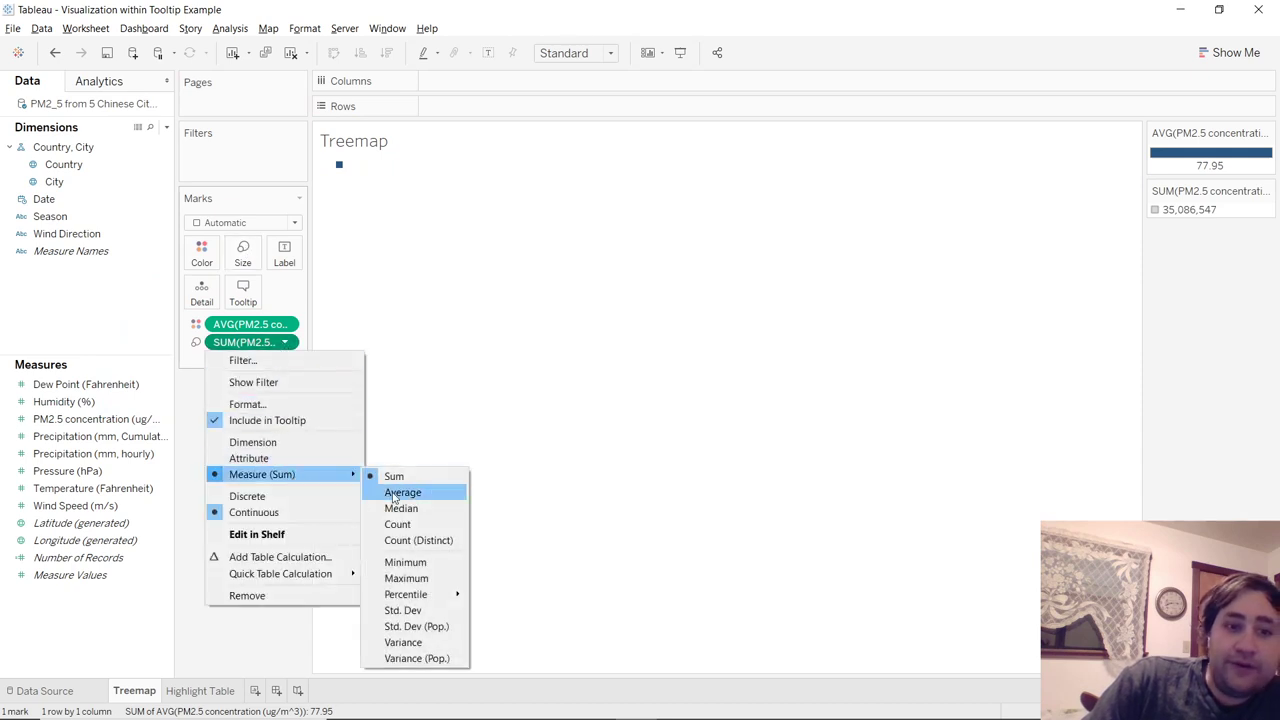
click(390, 493)
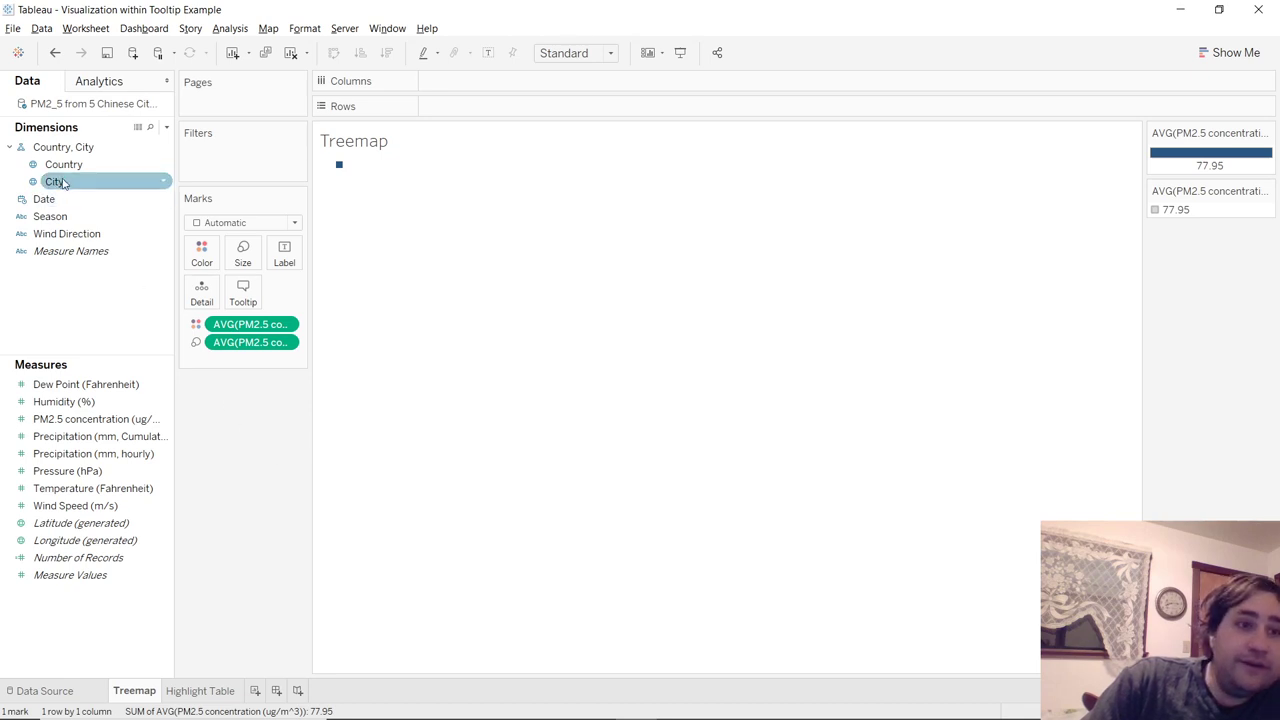
Step: Split the treemap by City, remove Country, and label each block with City
drag(157, 181, 200, 306)
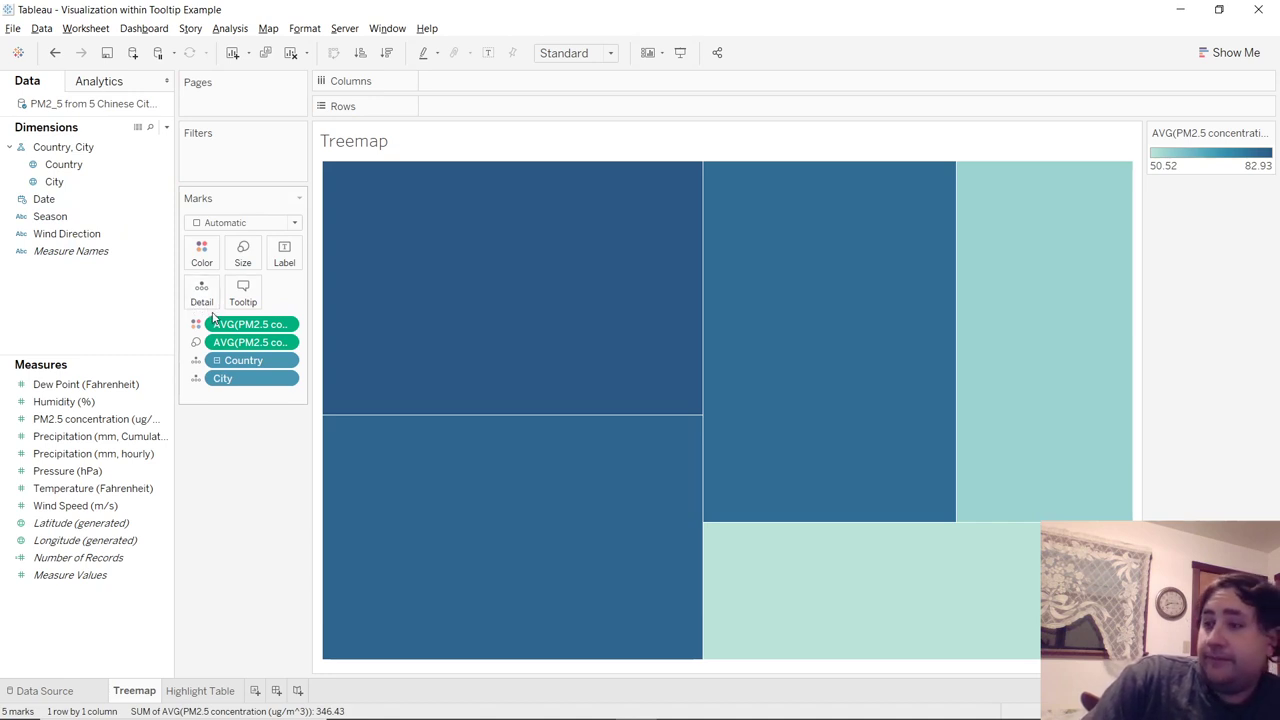
click(286, 361)
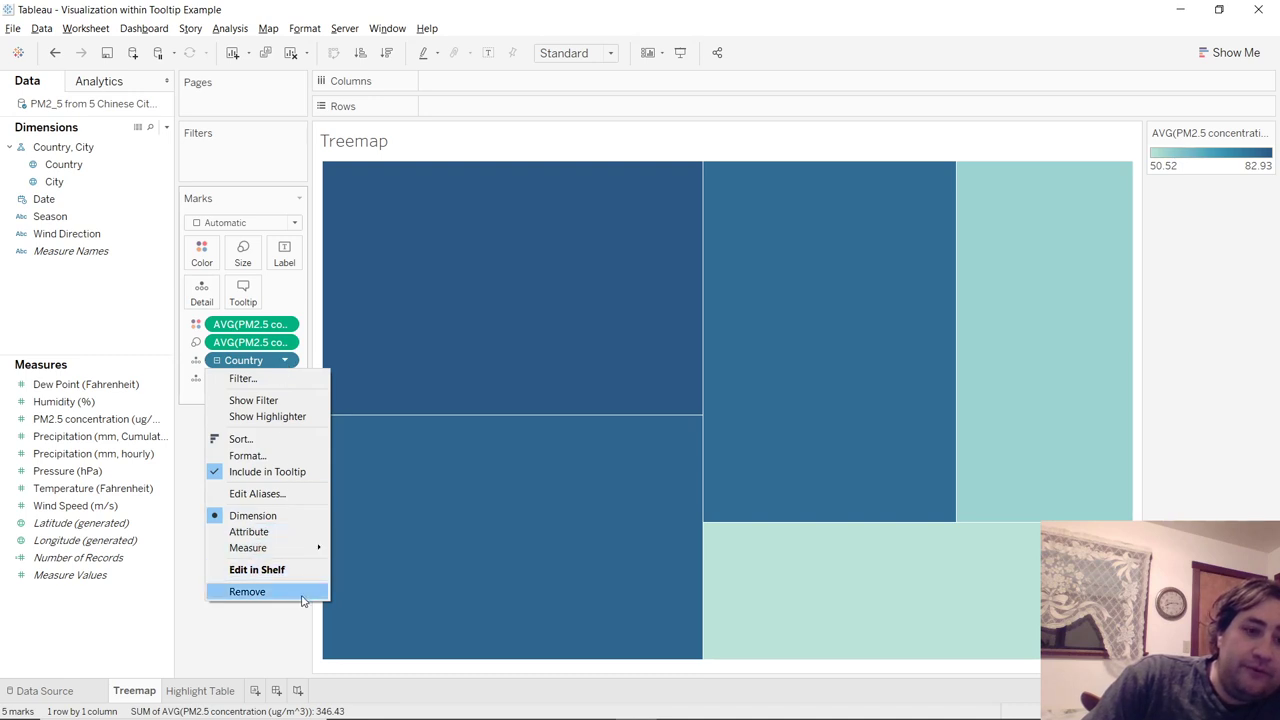
click(300, 592)
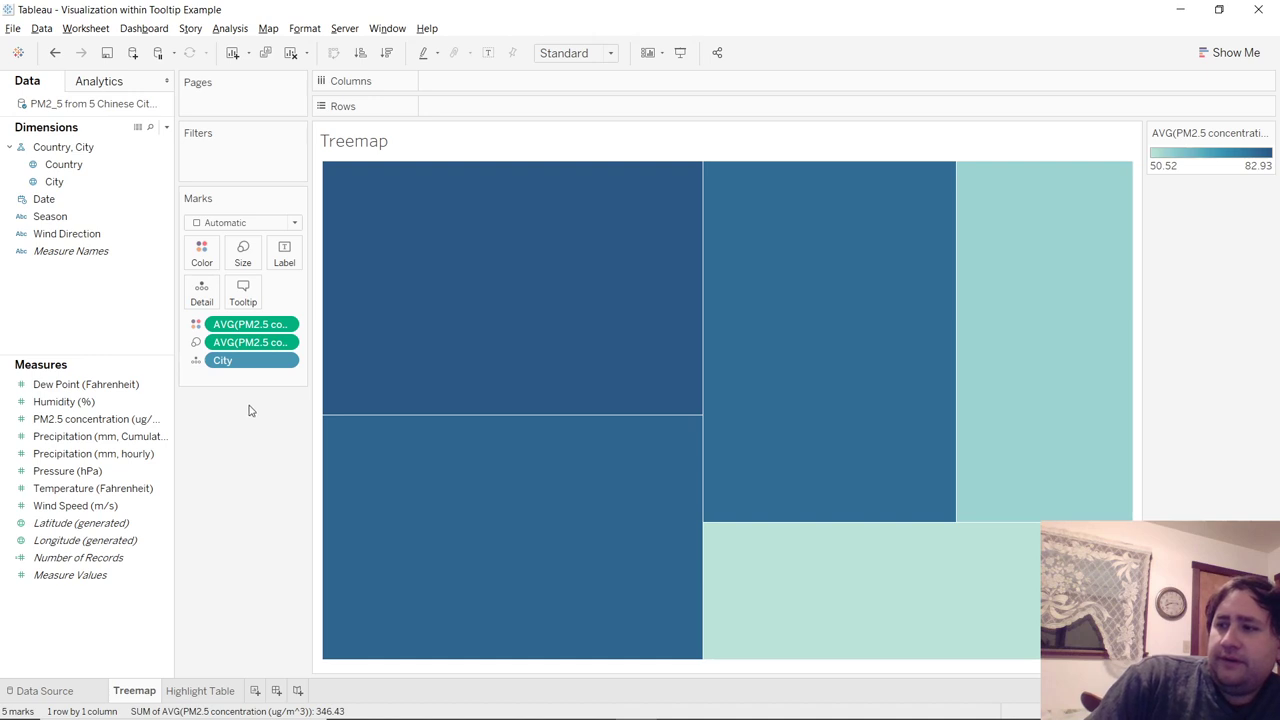
drag(76, 186, 284, 255)
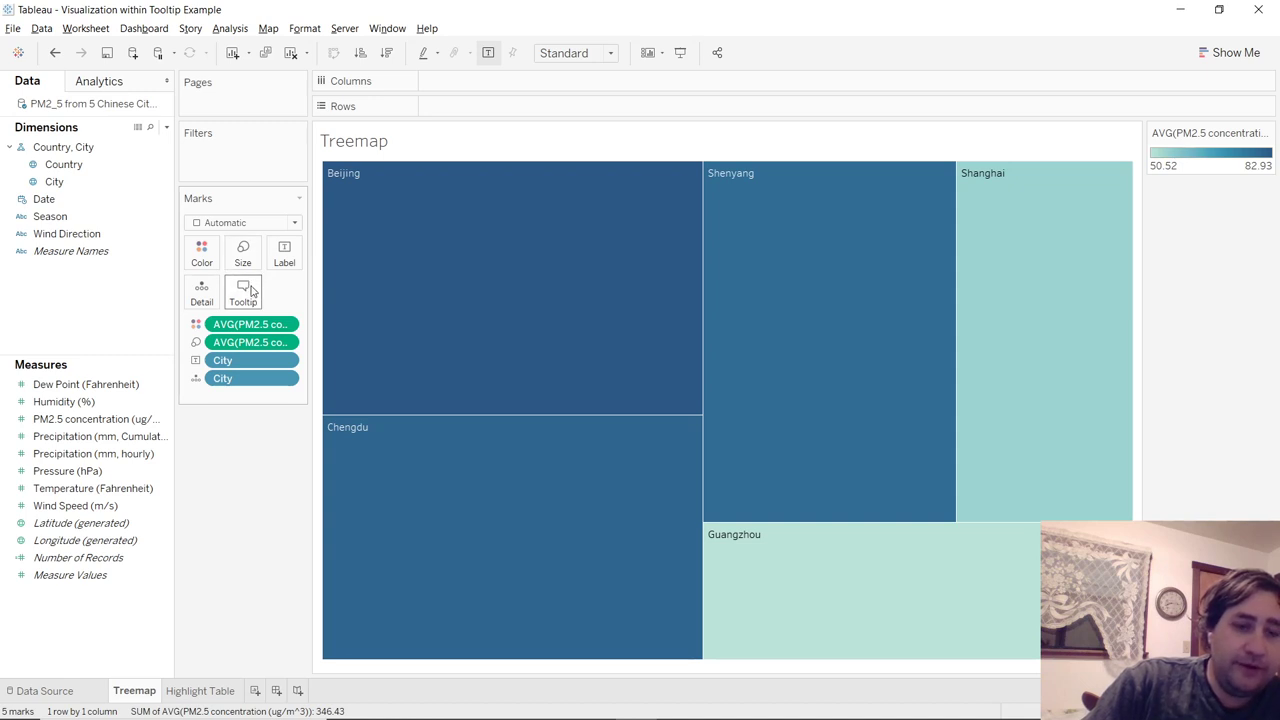
Step: Replace the treemap tooltip text with the inserted Highlight Table sheet
click(249, 291)
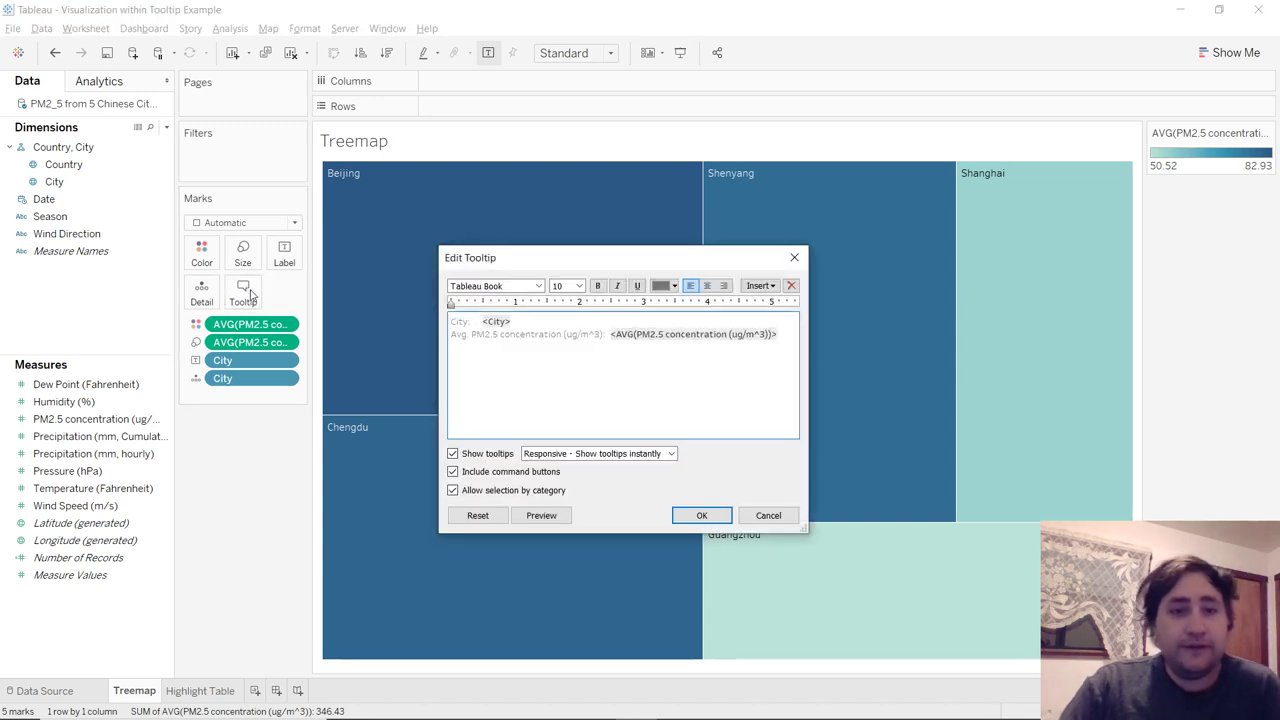
drag(776, 336, 457, 280)
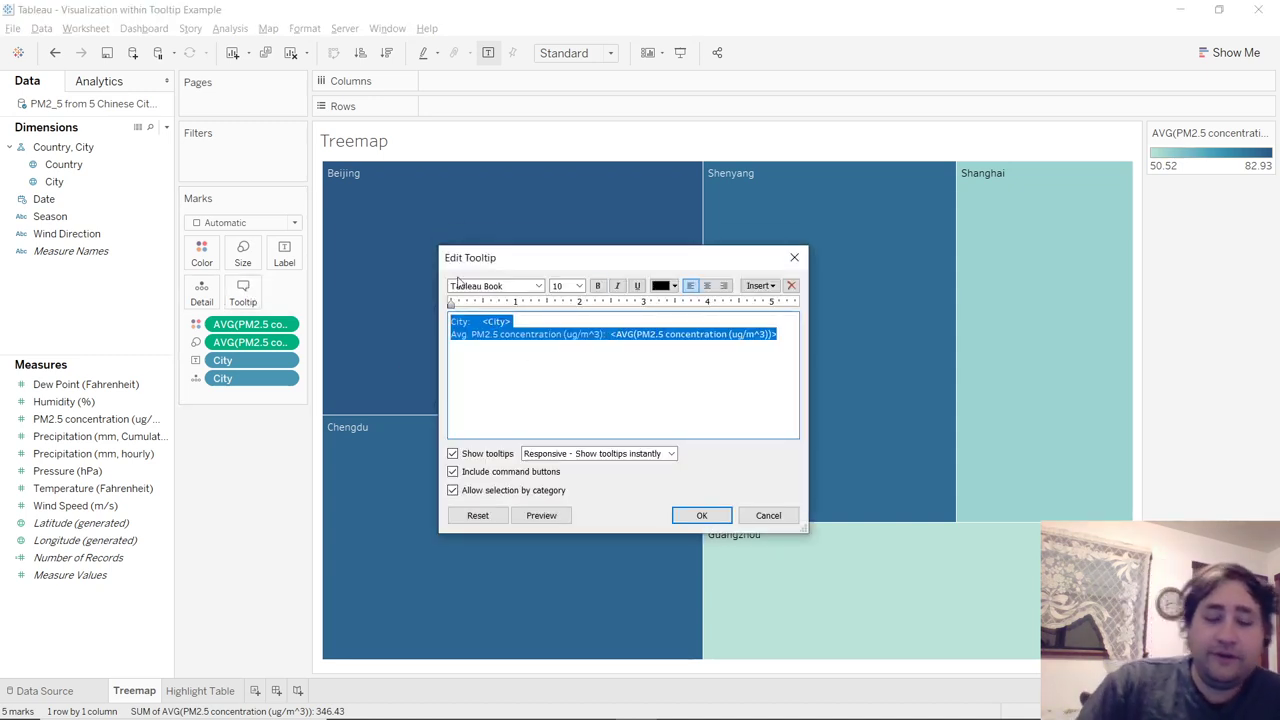
key(Delete)
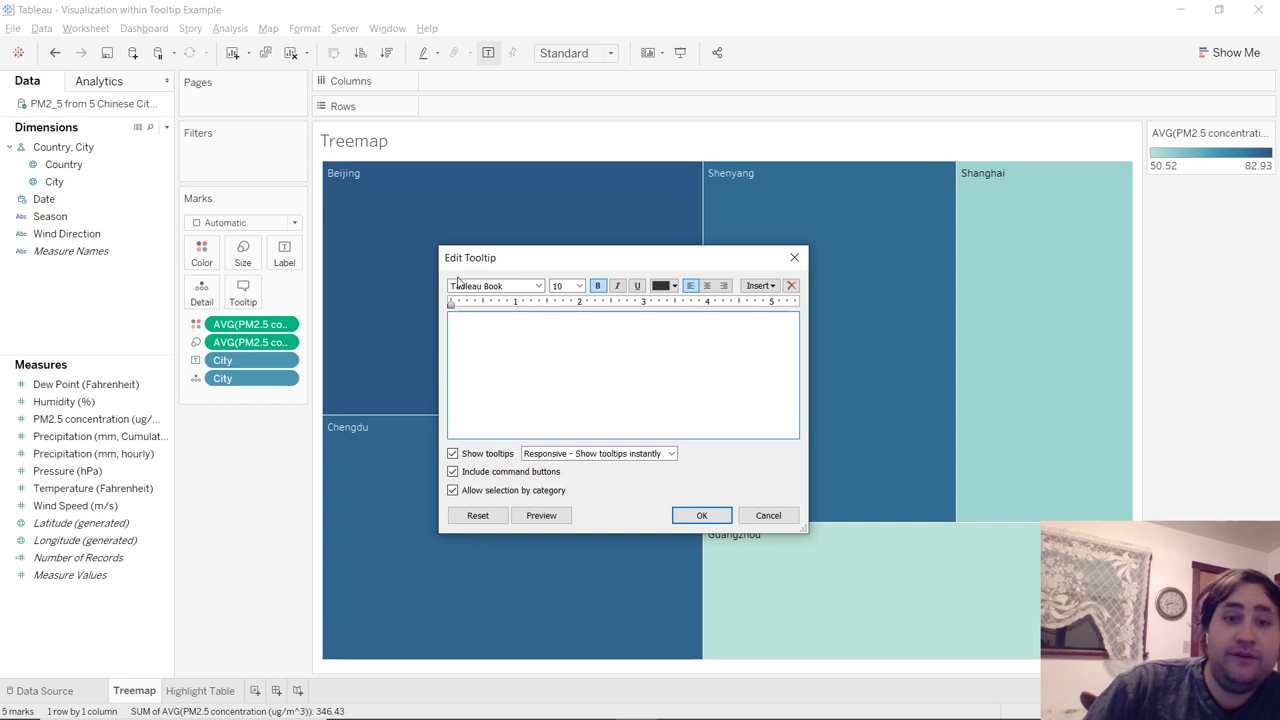
click(774, 286)
mouse_move(800, 303)
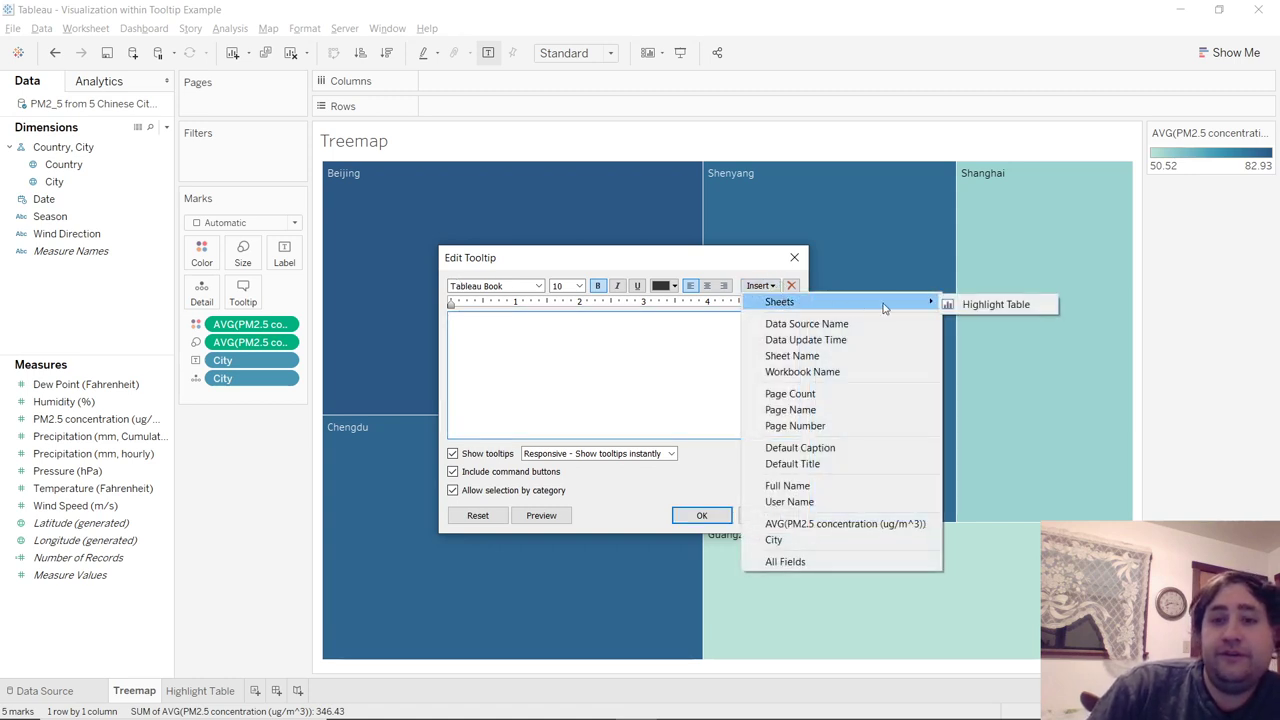
click(996, 304)
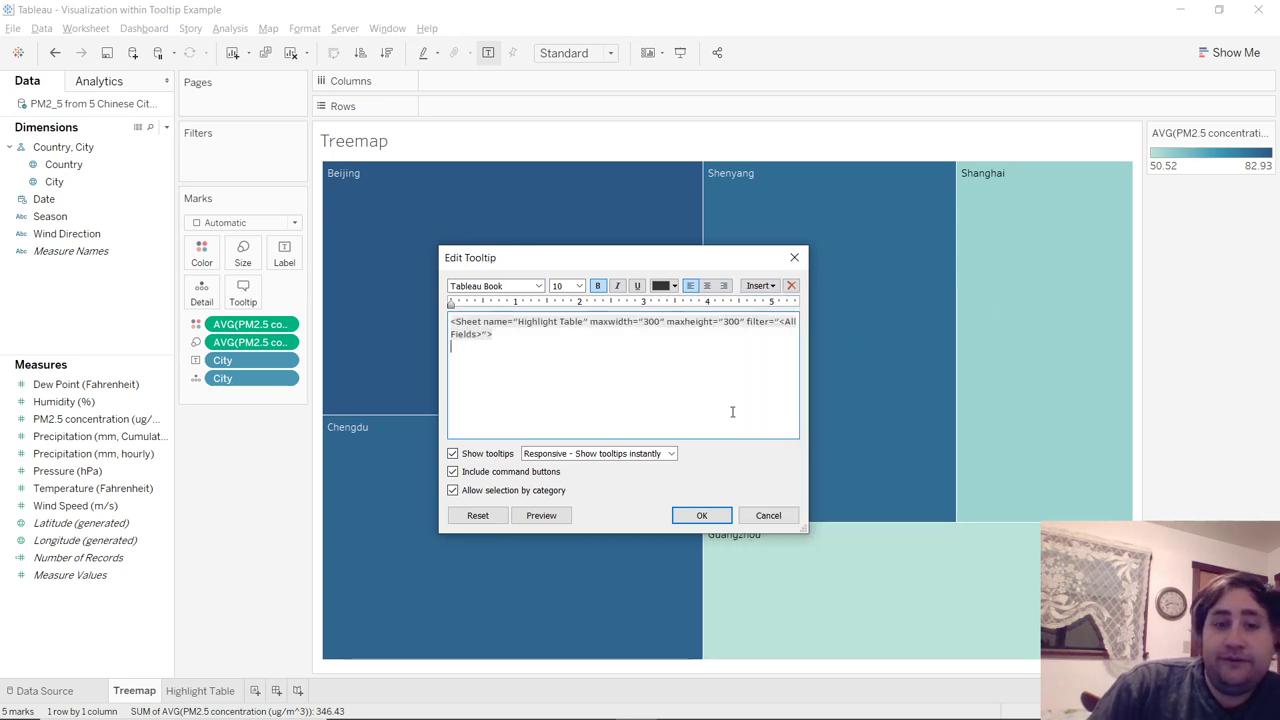
click(703, 515)
Step: Check the embedded grid in the city tooltips, then go to the Highlight Table sheet
mouse_move(651, 360)
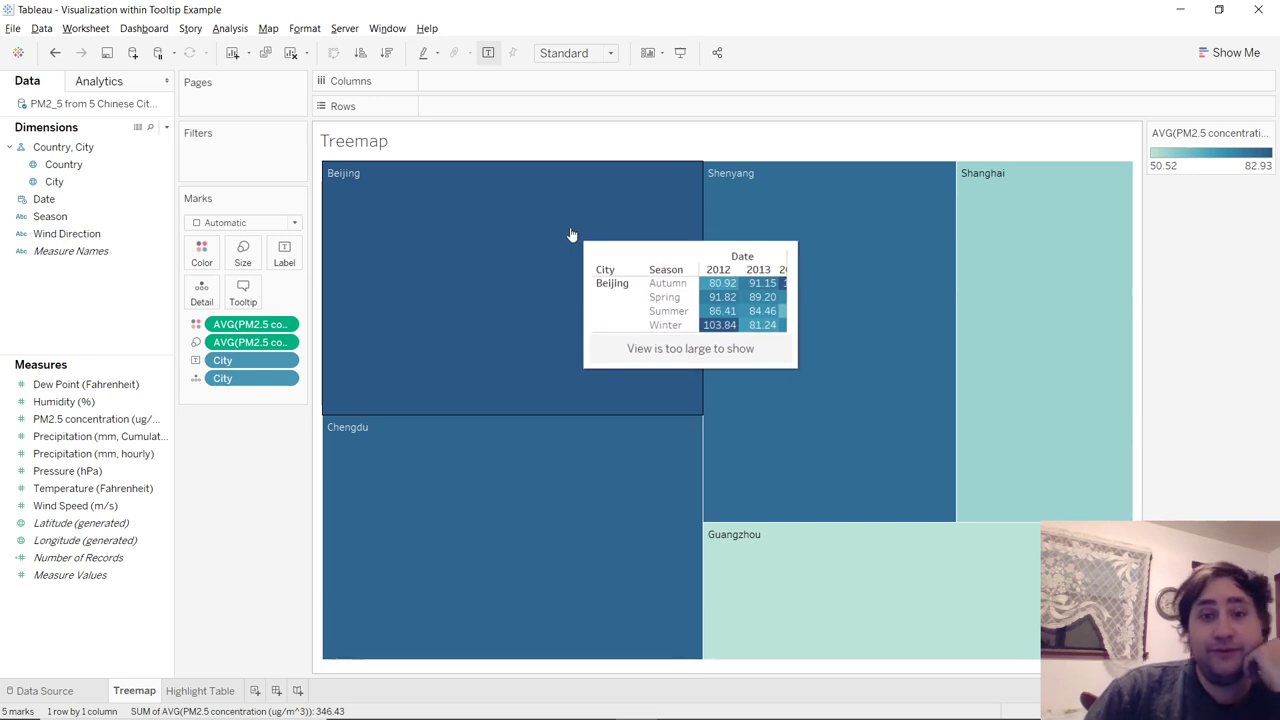
mouse_move(577, 449)
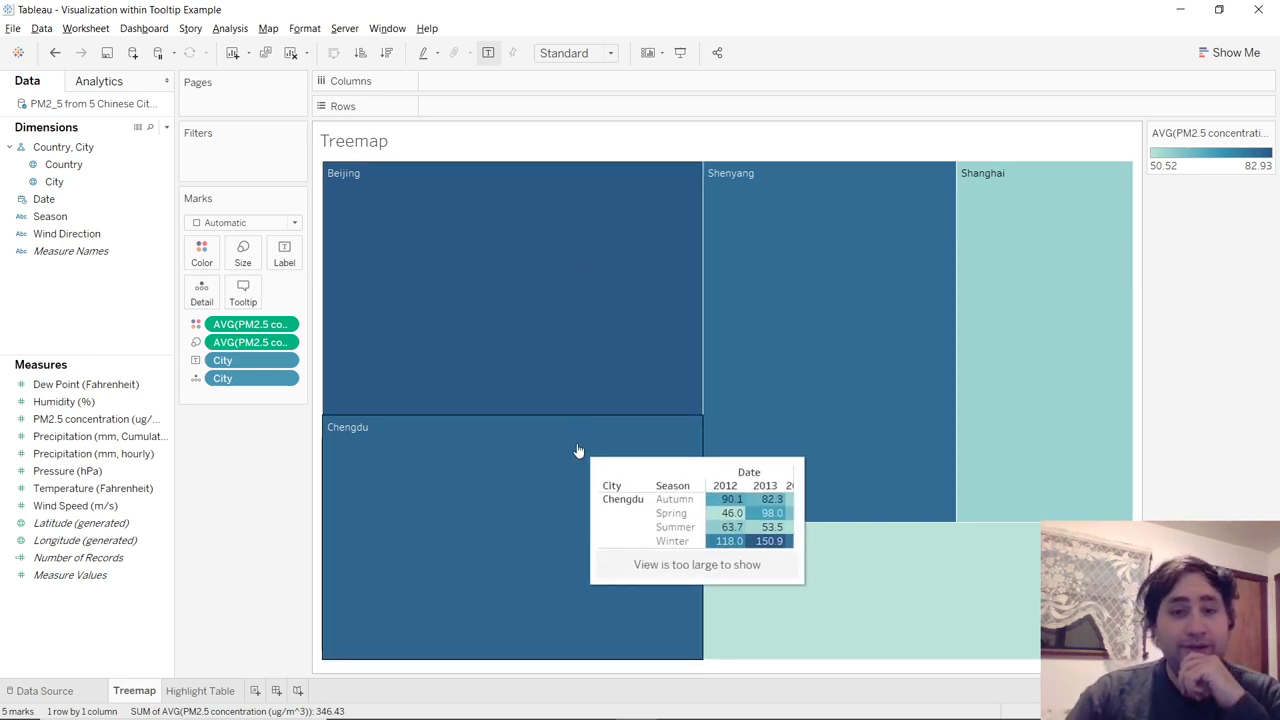
mouse_move(800, 368)
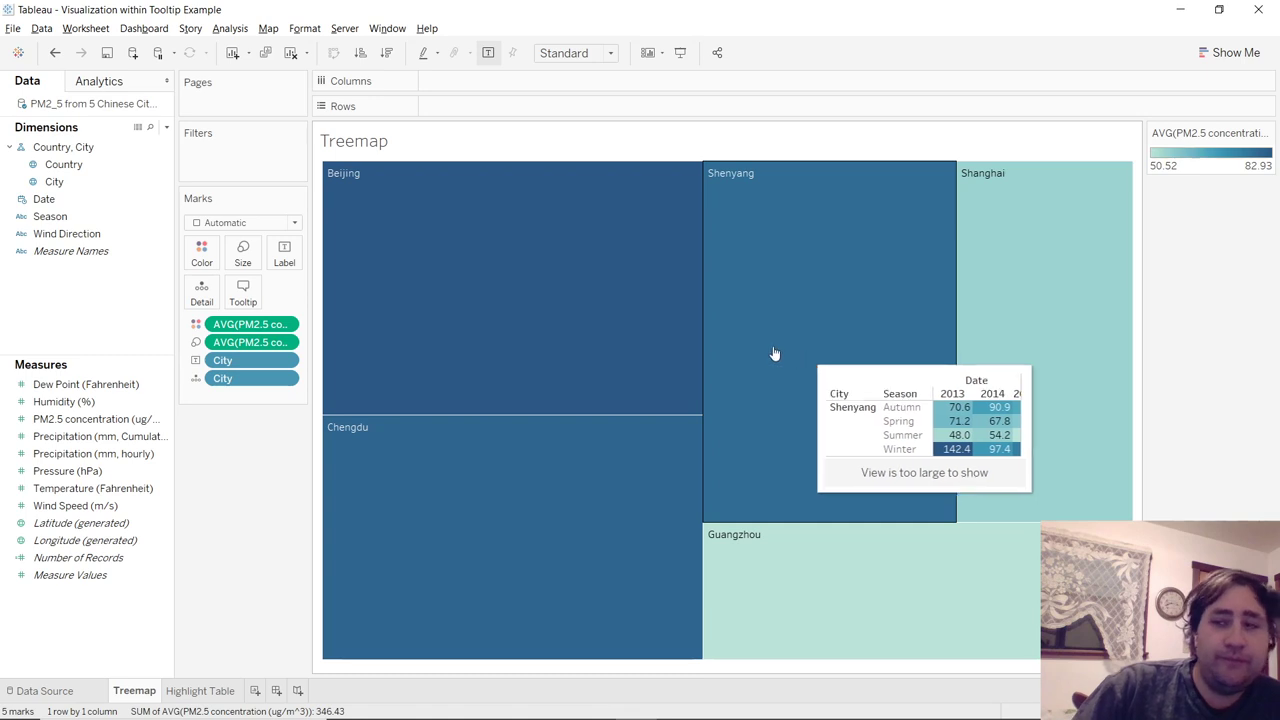
mouse_move(444, 563)
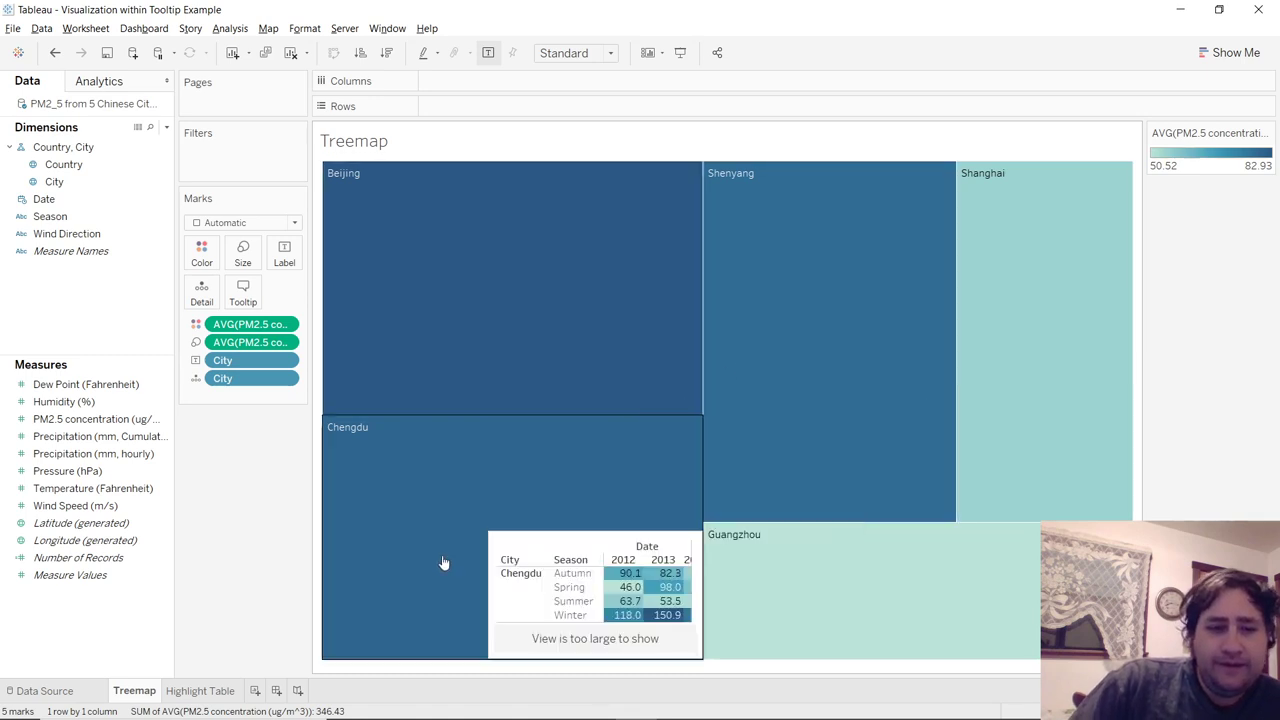
click(205, 691)
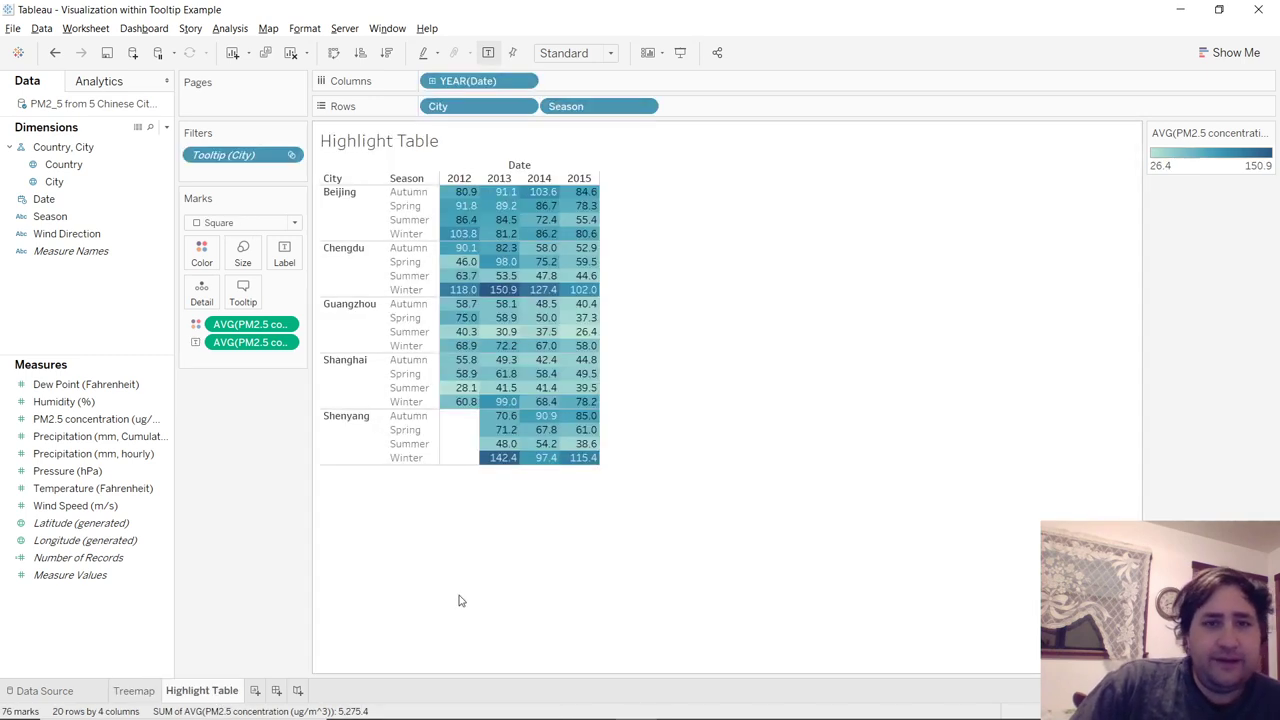
Step: Hide the sheet title and Date column label, and rotate the city names vertically
right_click(370, 208)
key(Escape)
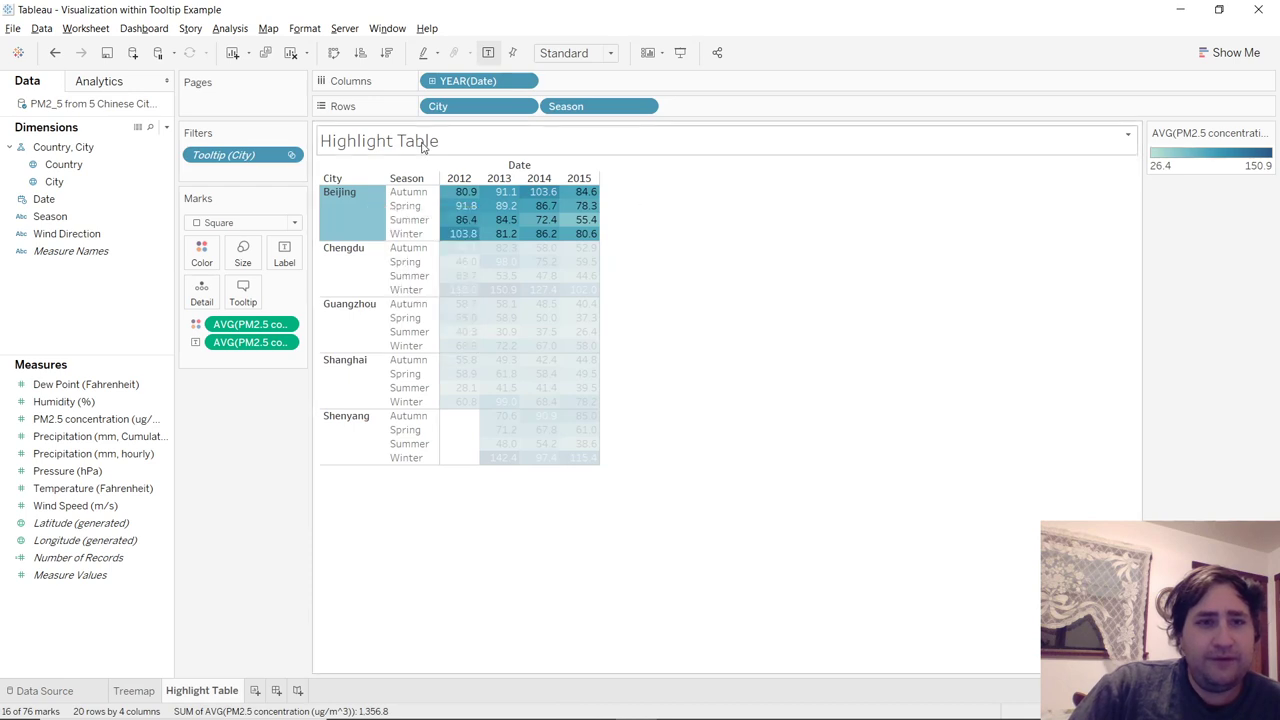
right_click(425, 142)
click(457, 183)
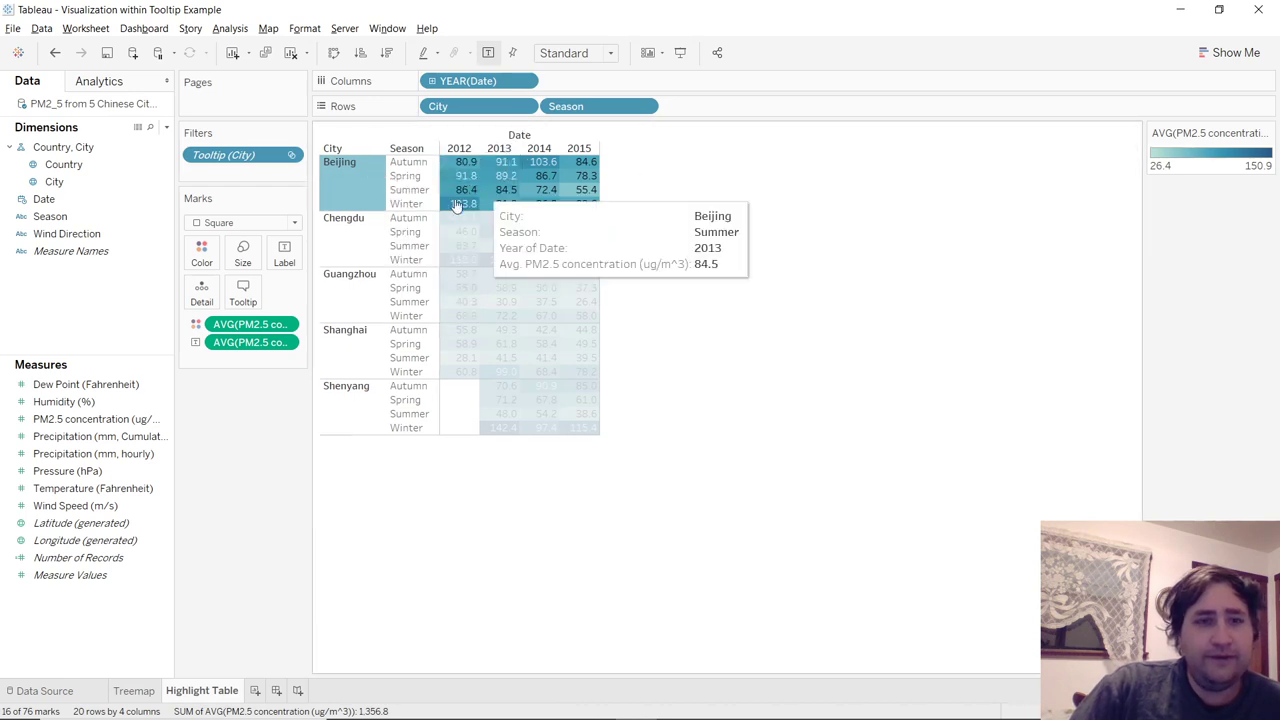
click(516, 137)
right_click(516, 137)
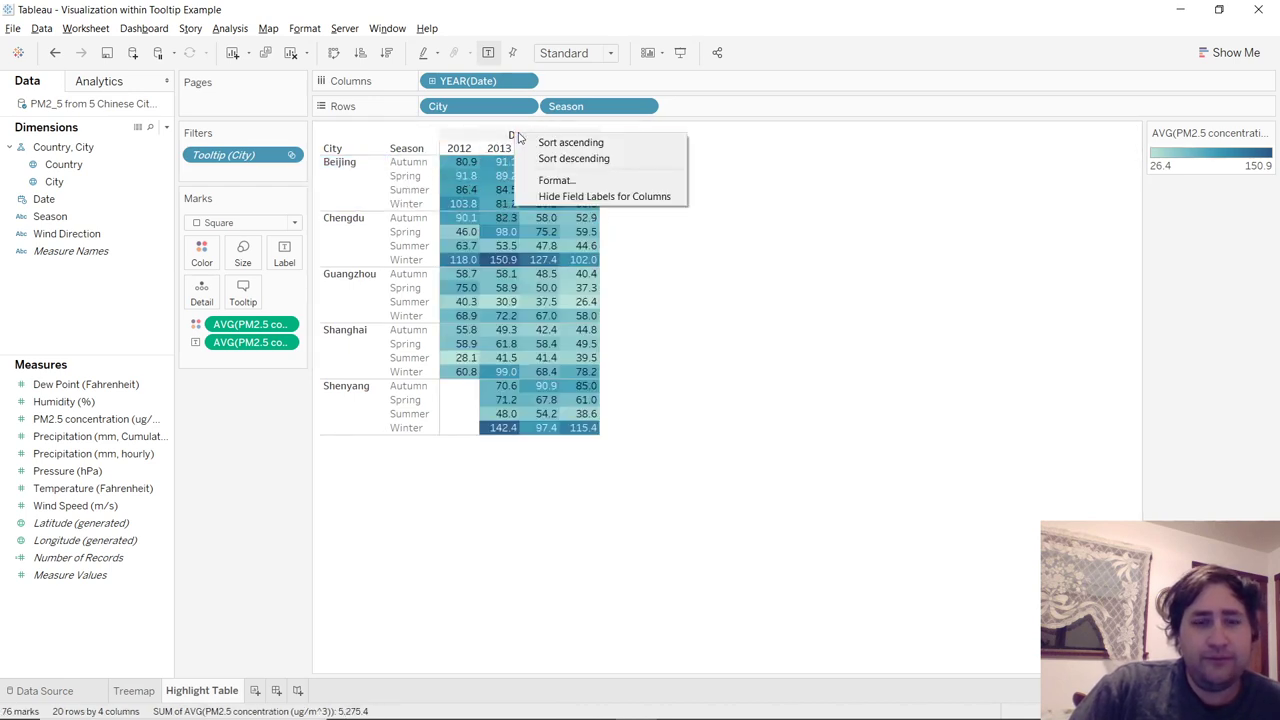
click(604, 197)
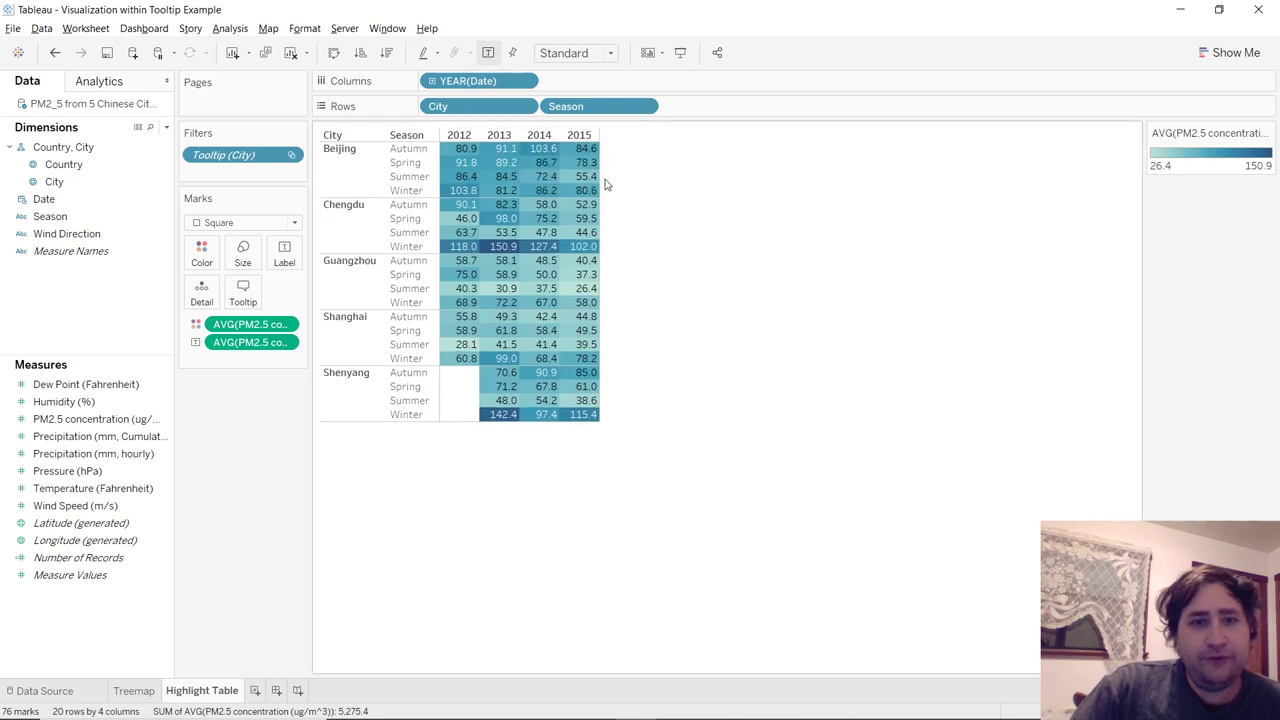
click(366, 176)
right_click(366, 176)
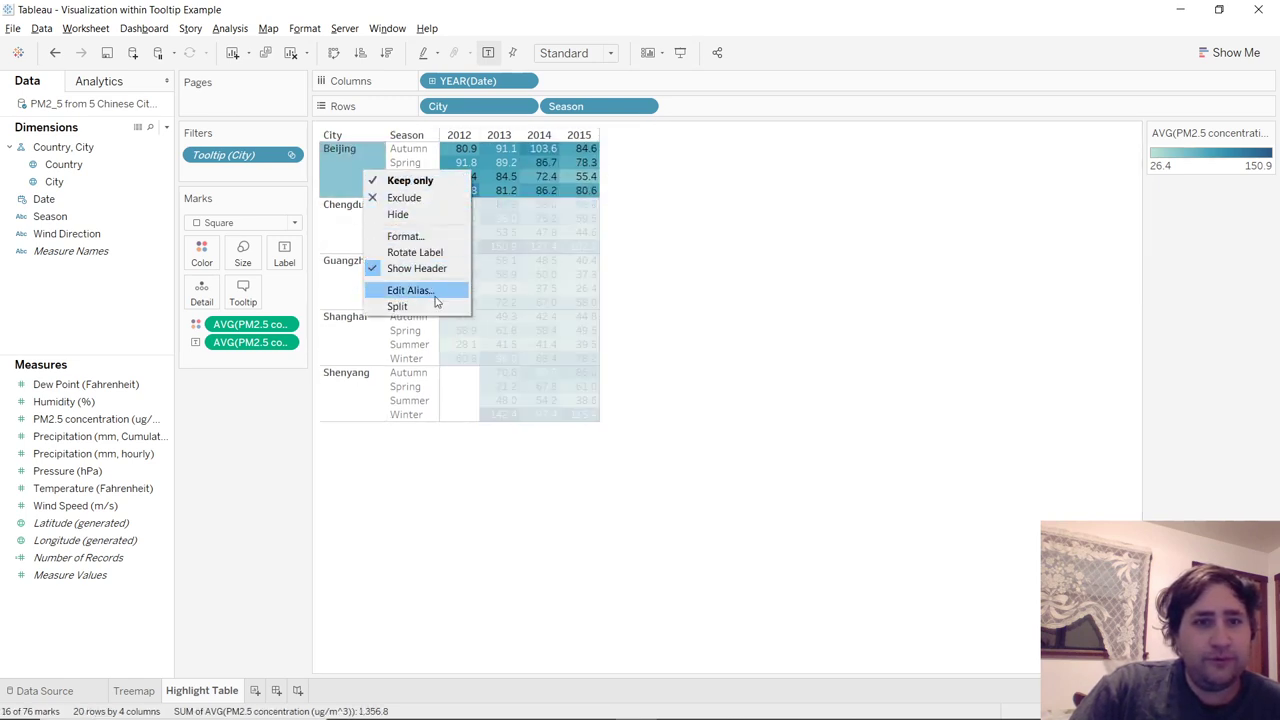
click(437, 256)
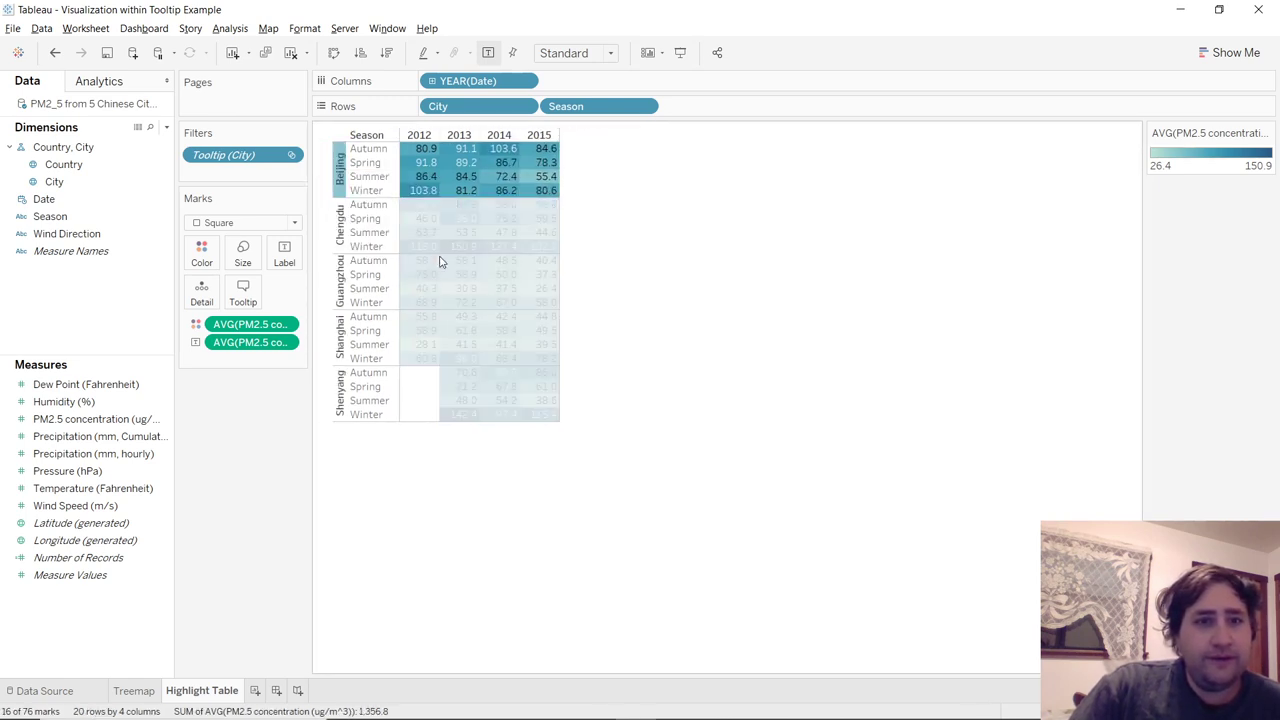
Step: Set the worksheet font size to 8
right_click(468, 176)
click(533, 266)
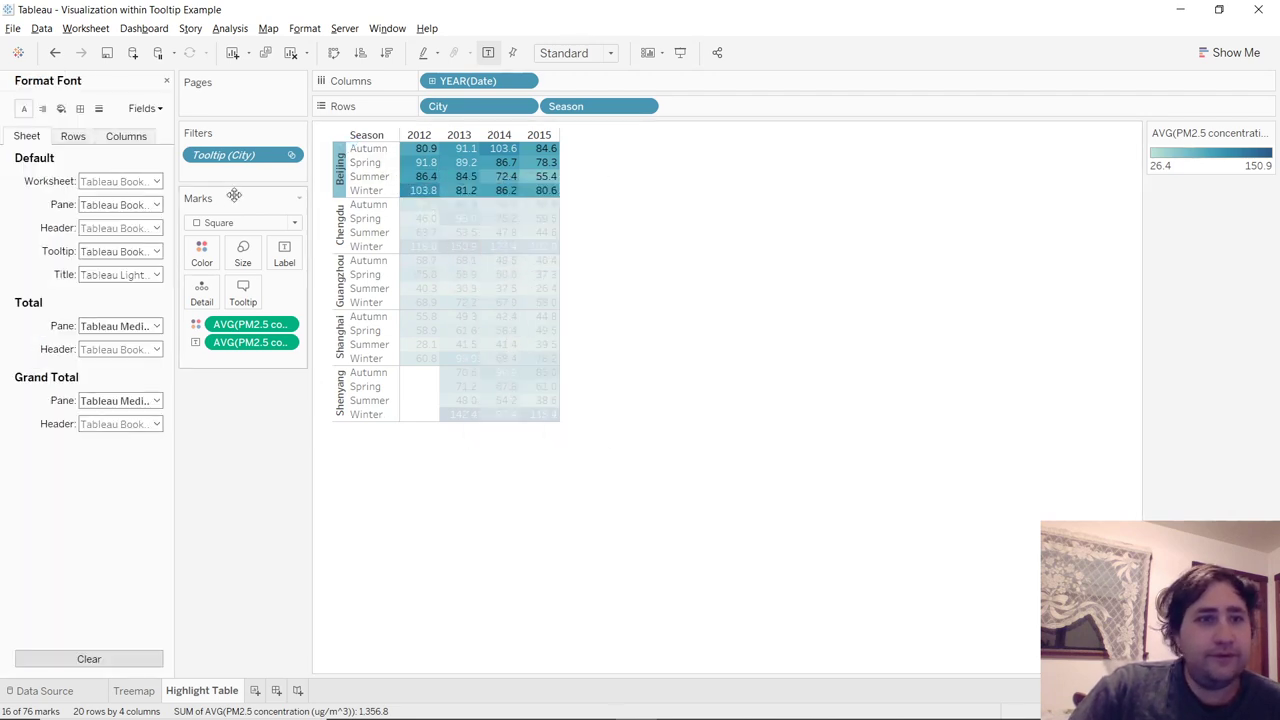
click(155, 181)
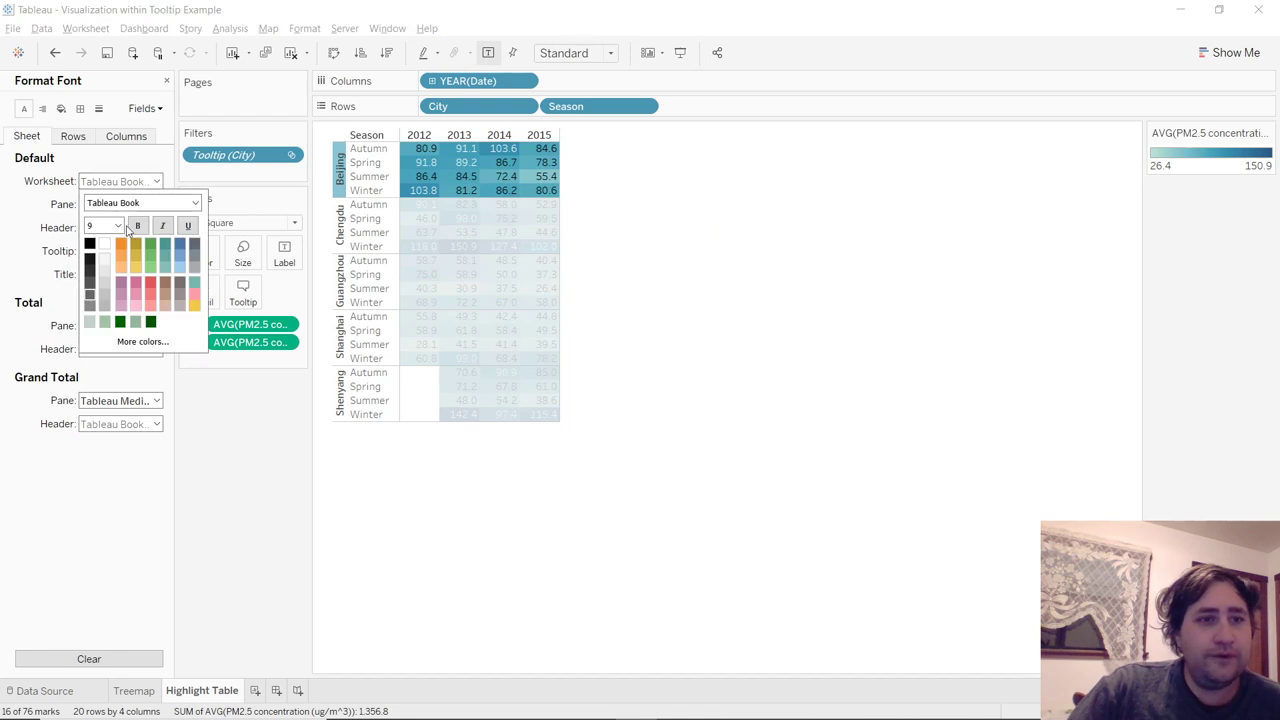
click(118, 226)
click(100, 250)
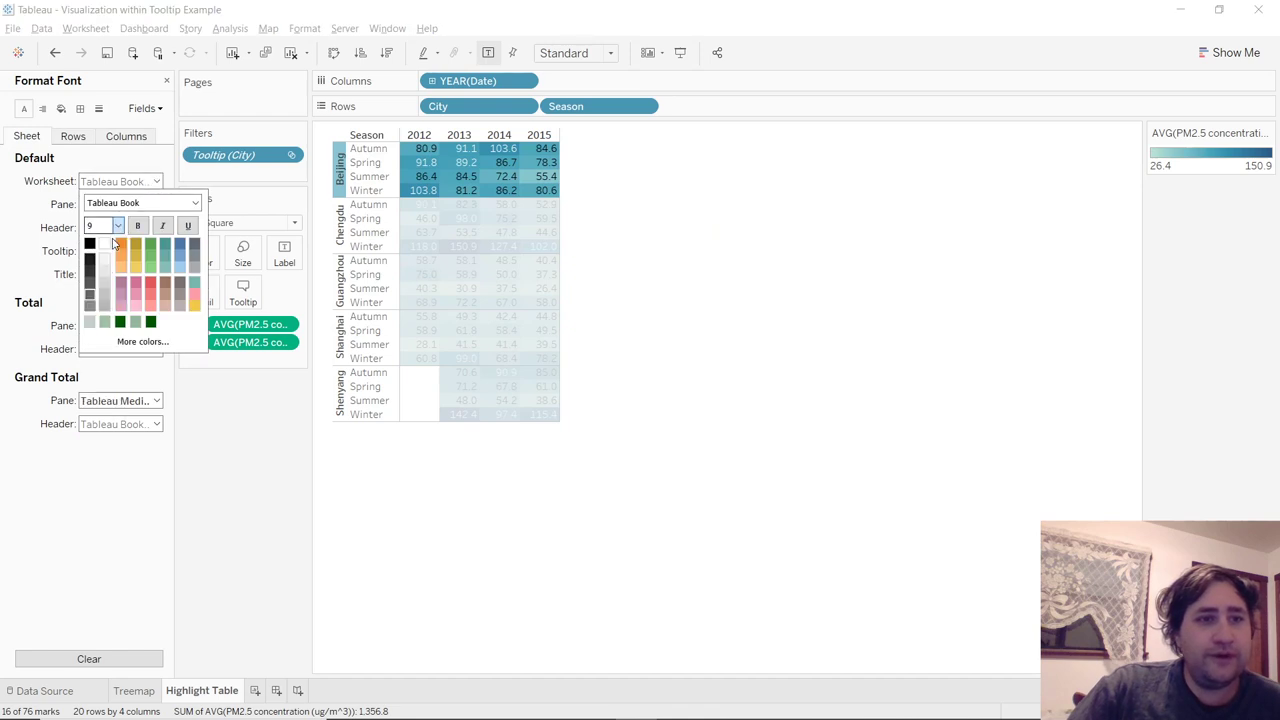
click(654, 214)
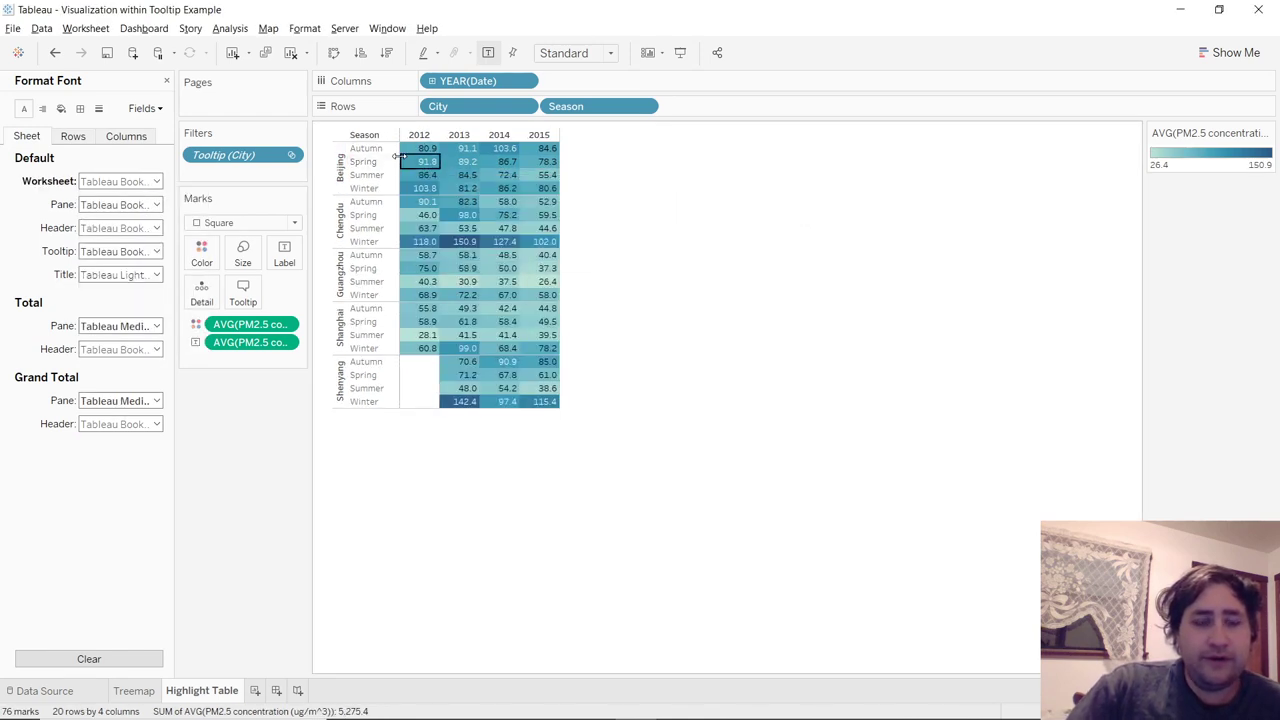
Step: Narrow the row headers and year columns, then return to the Treemap sheet
drag(398, 156, 388, 162)
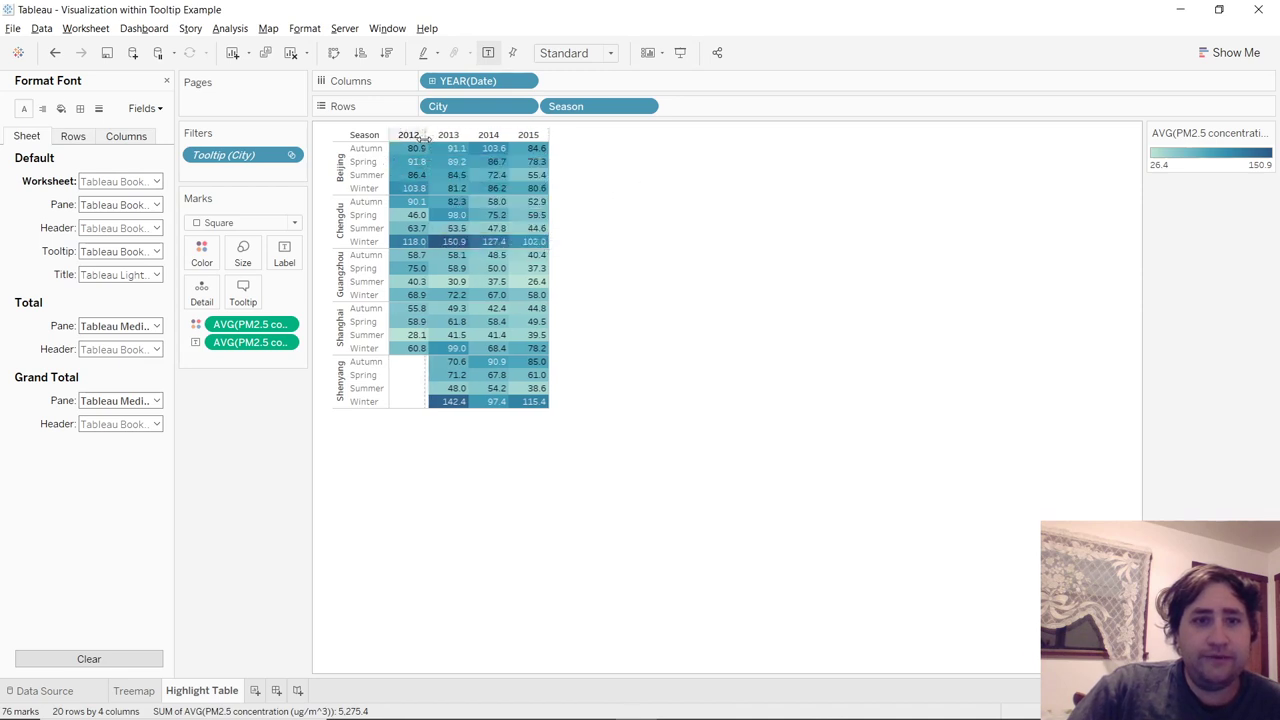
drag(425, 137, 414, 135)
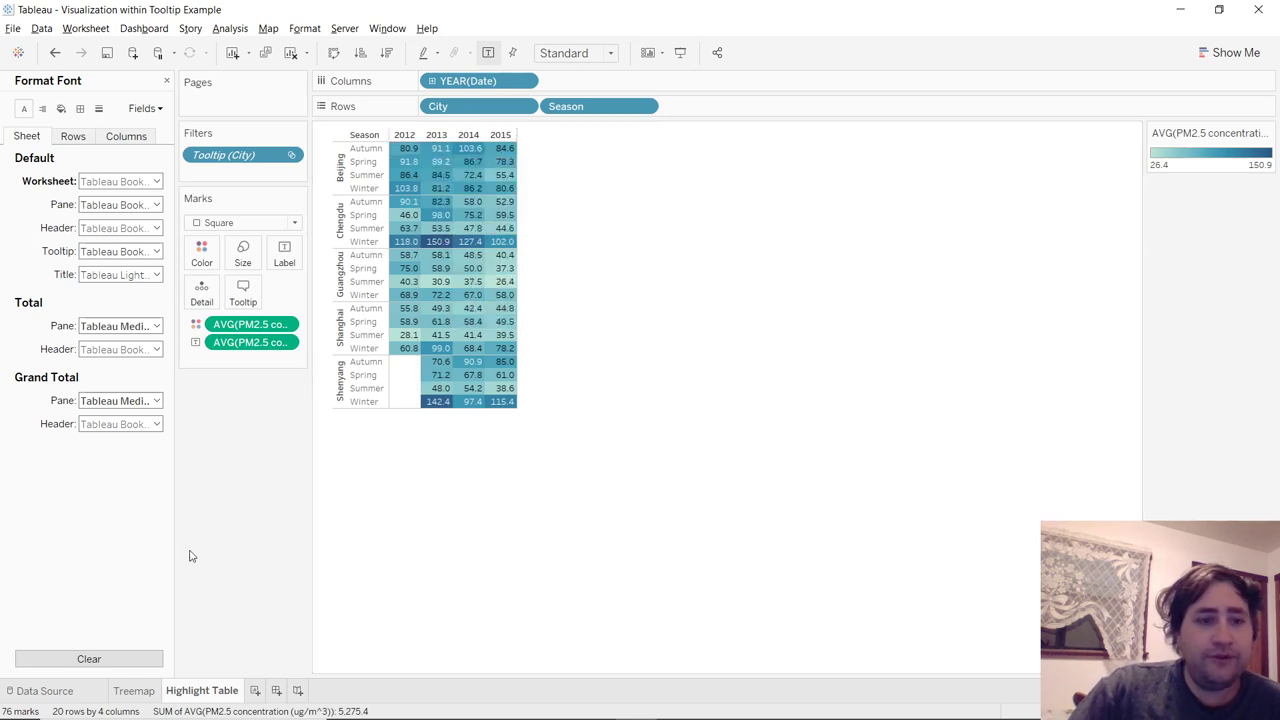
click(134, 691)
Step: Widen the highlight table's 2012 year columns slightly, comparing against the Treemap's embedded tooltip
mouse_move(437, 334)
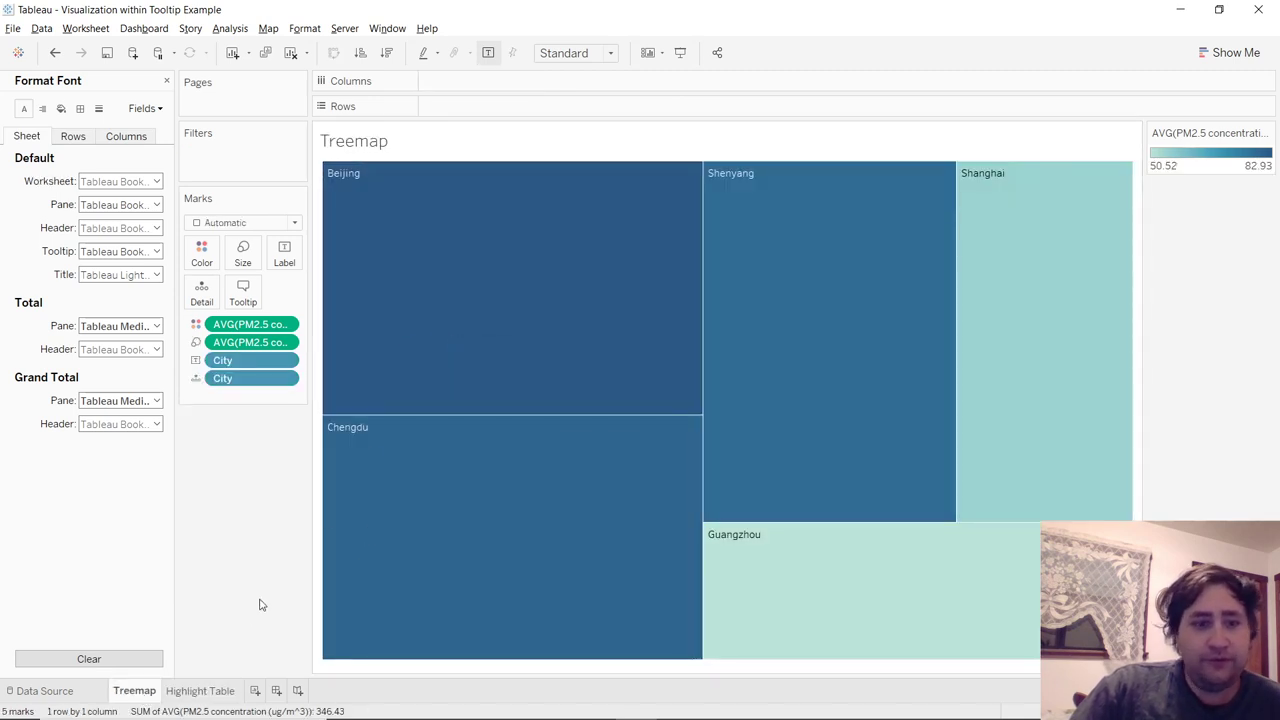
click(222, 691)
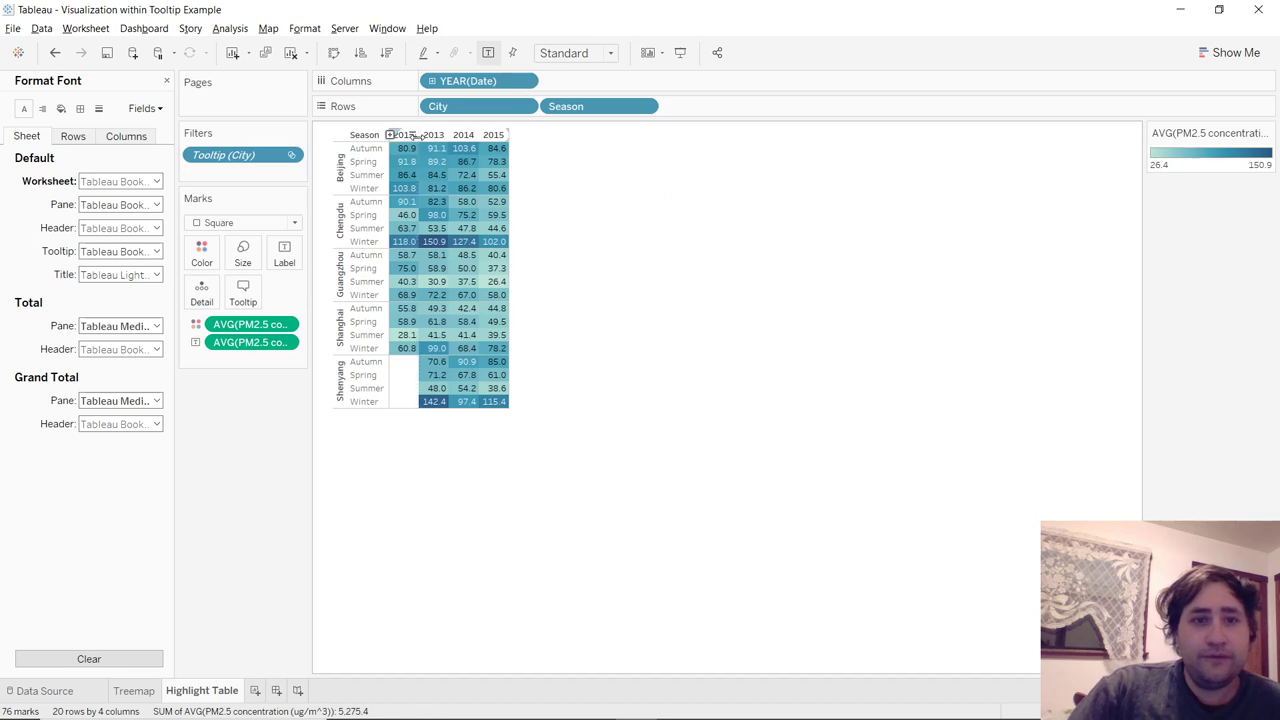
click(134, 691)
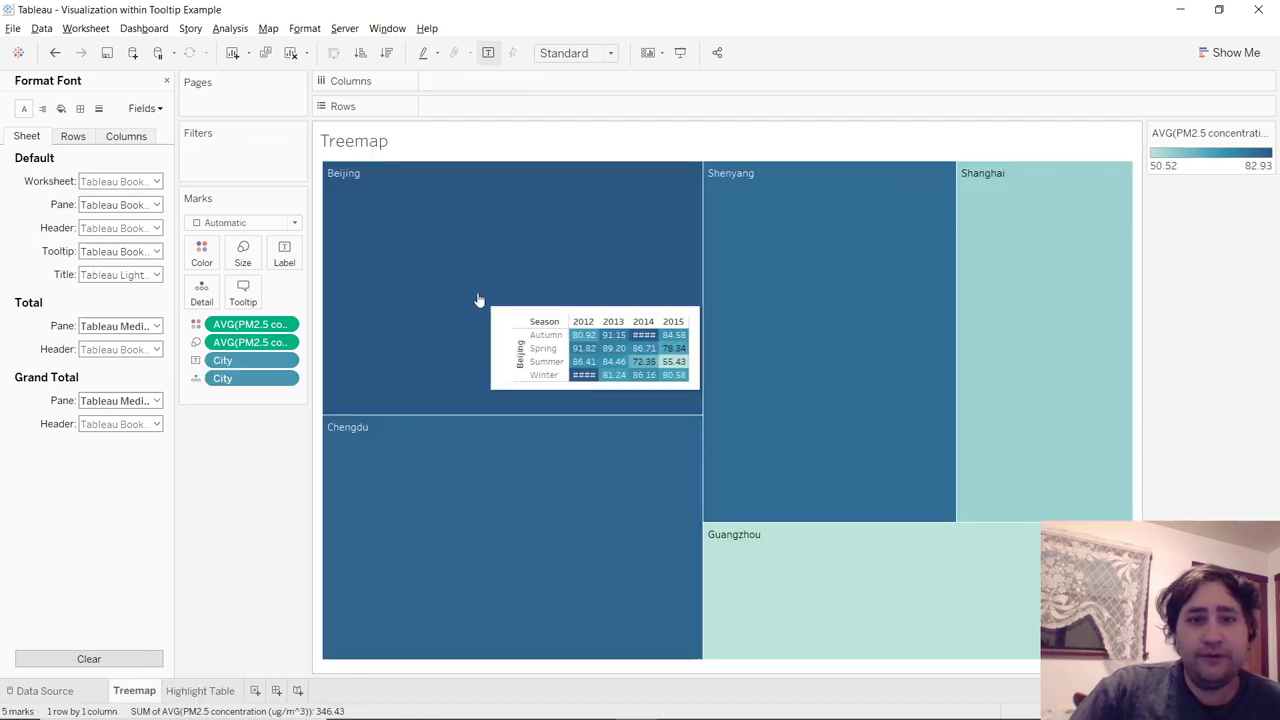
click(190, 690)
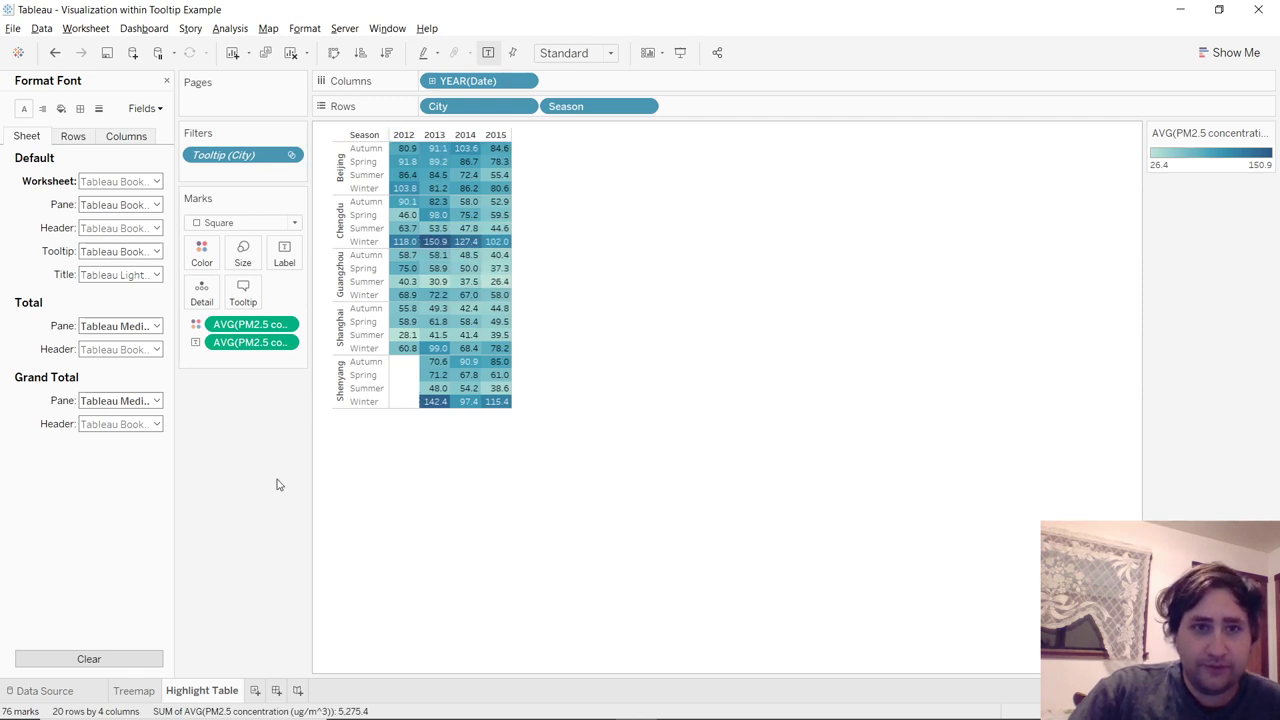
click(137, 690)
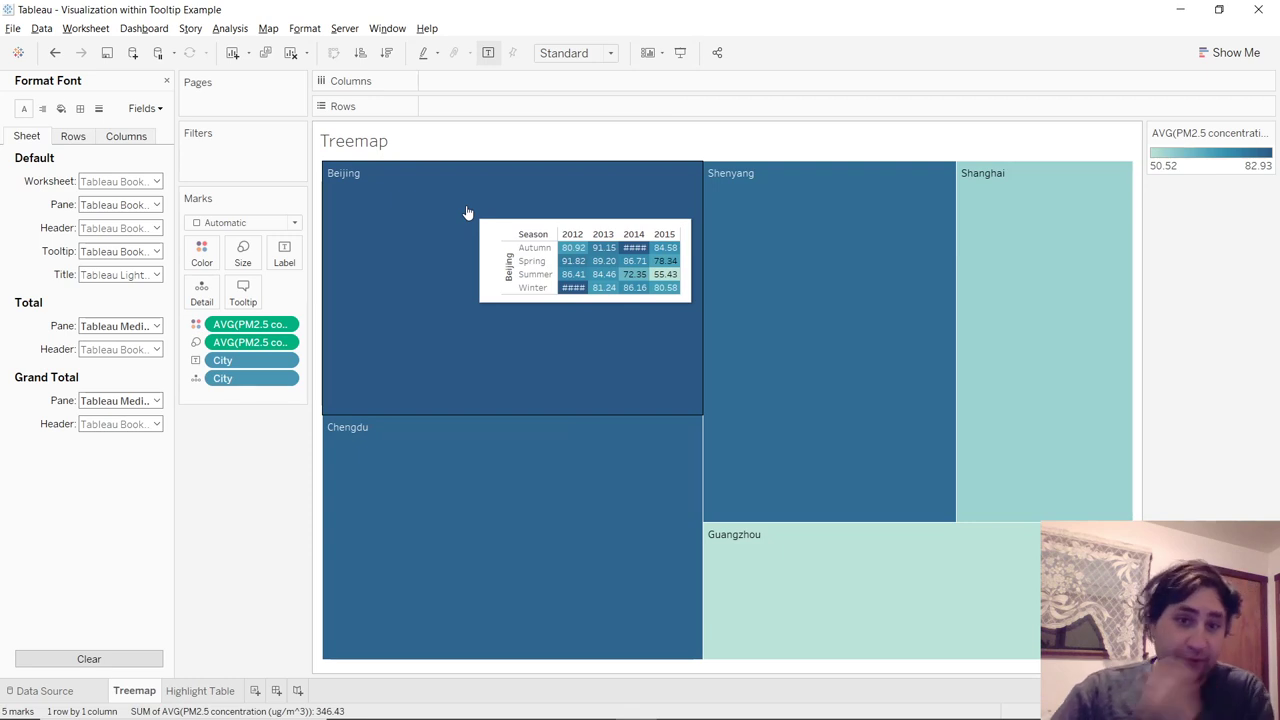
click(203, 690)
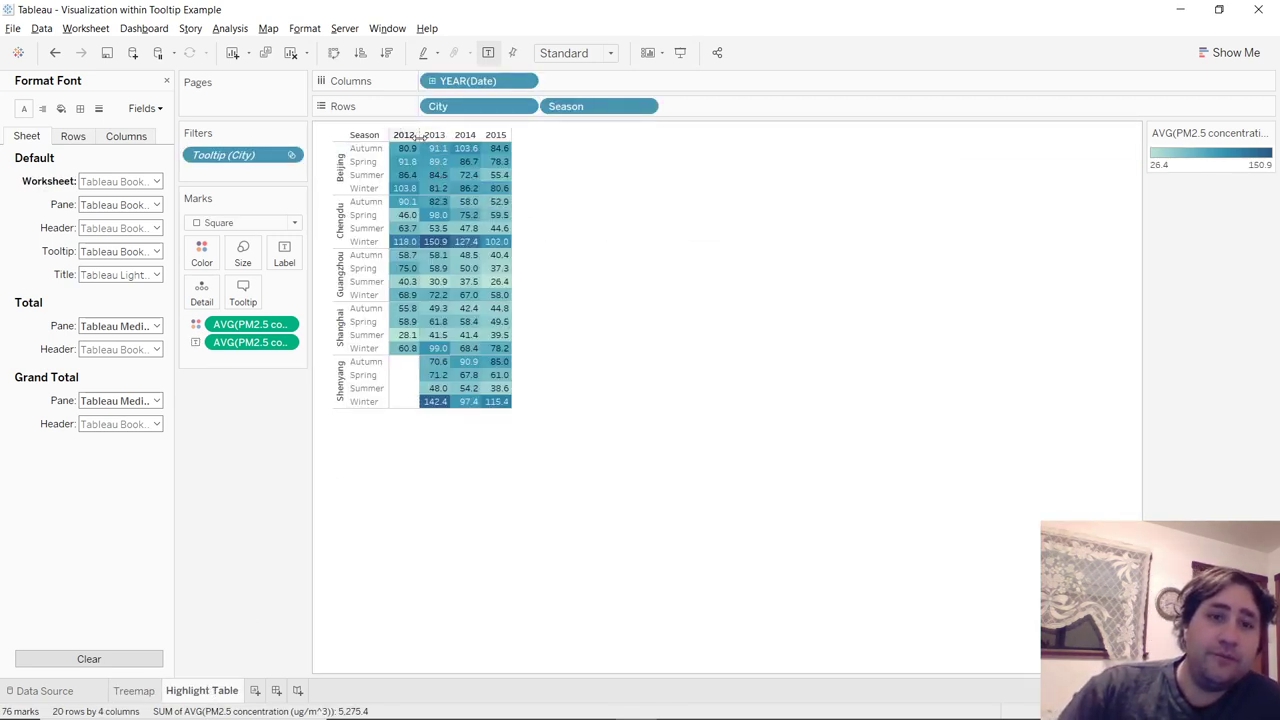
drag(418, 134, 421, 134)
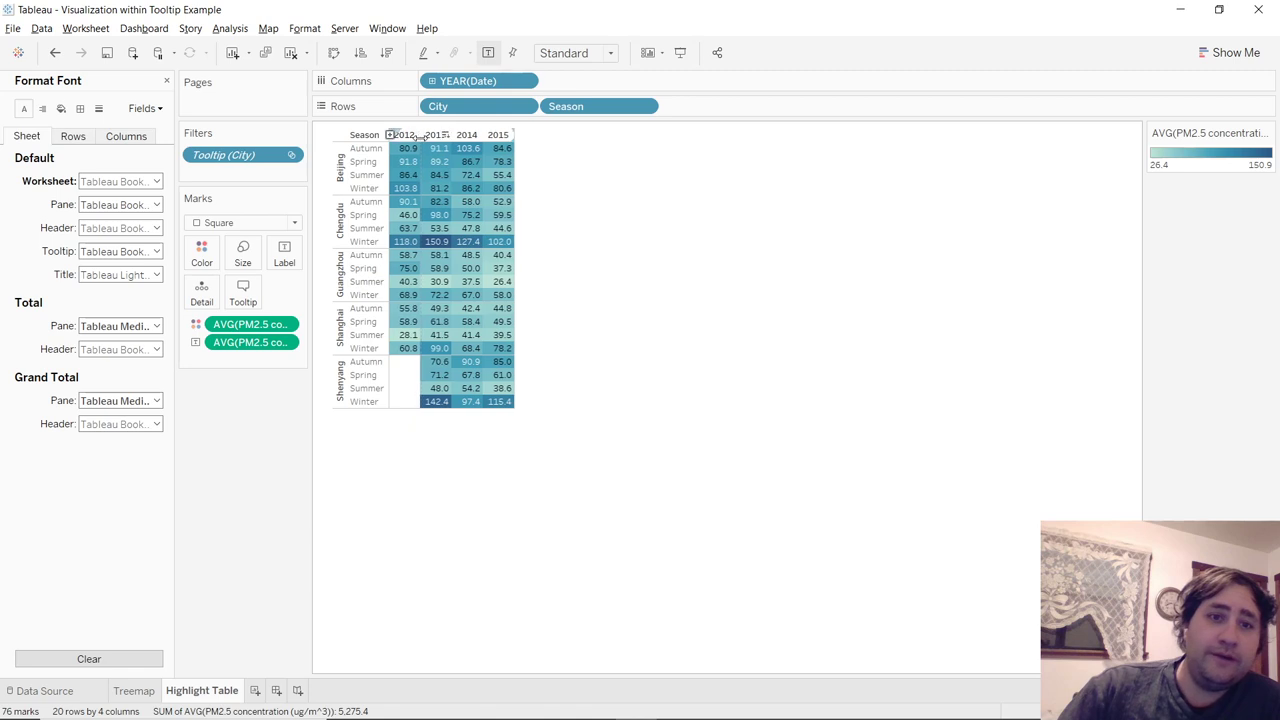
click(140, 692)
click(195, 695)
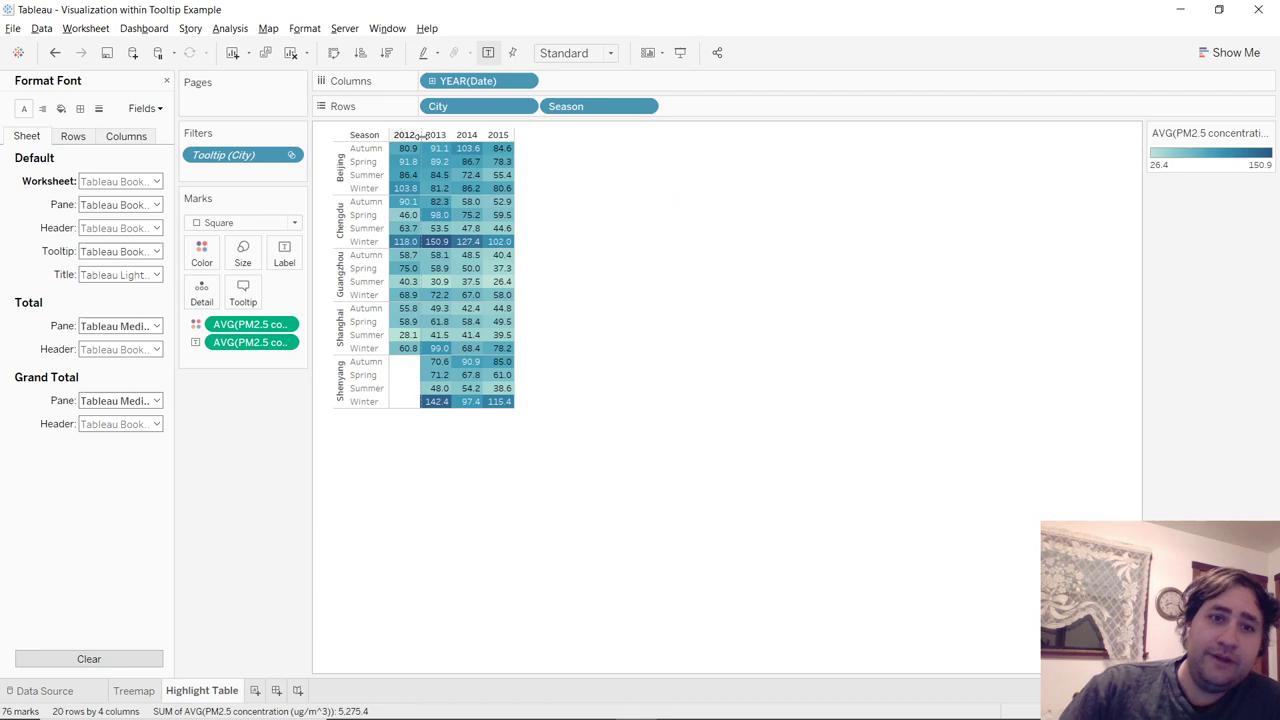
Step: Narrow the highlight table's row headers a little and recheck the Treemap's Beijing tooltip
click(150, 692)
mouse_move(493, 307)
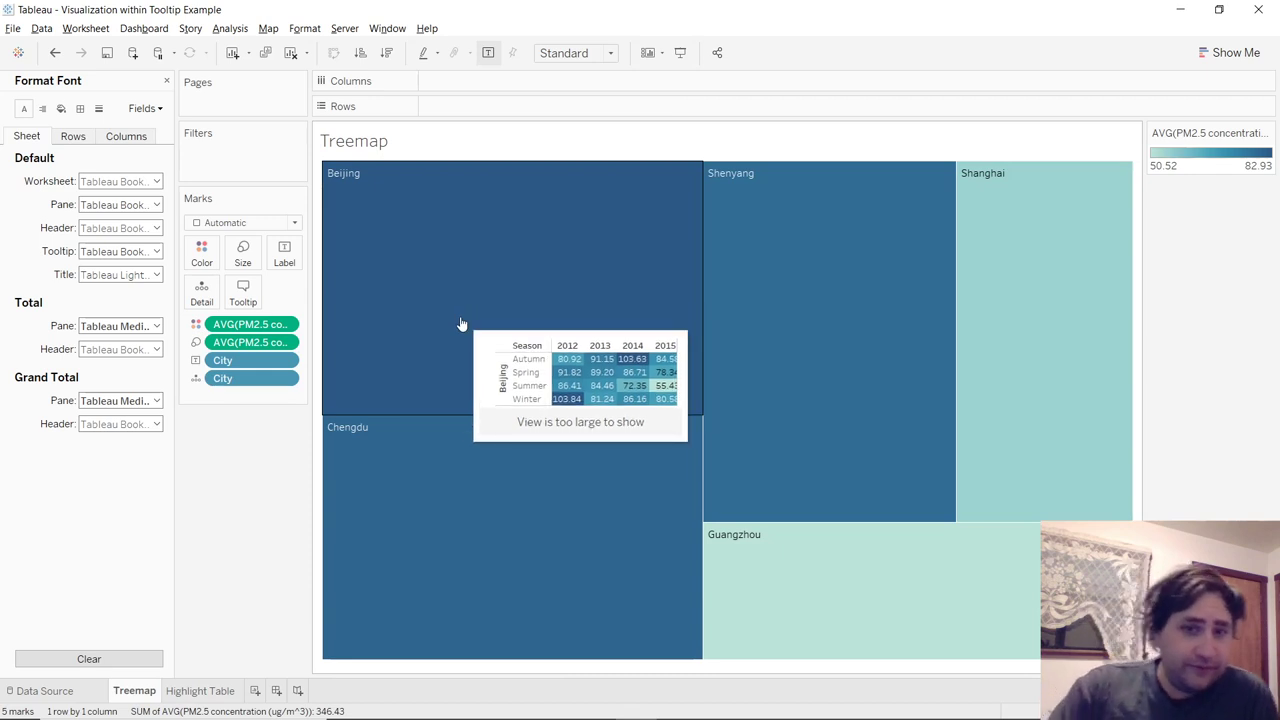
click(200, 690)
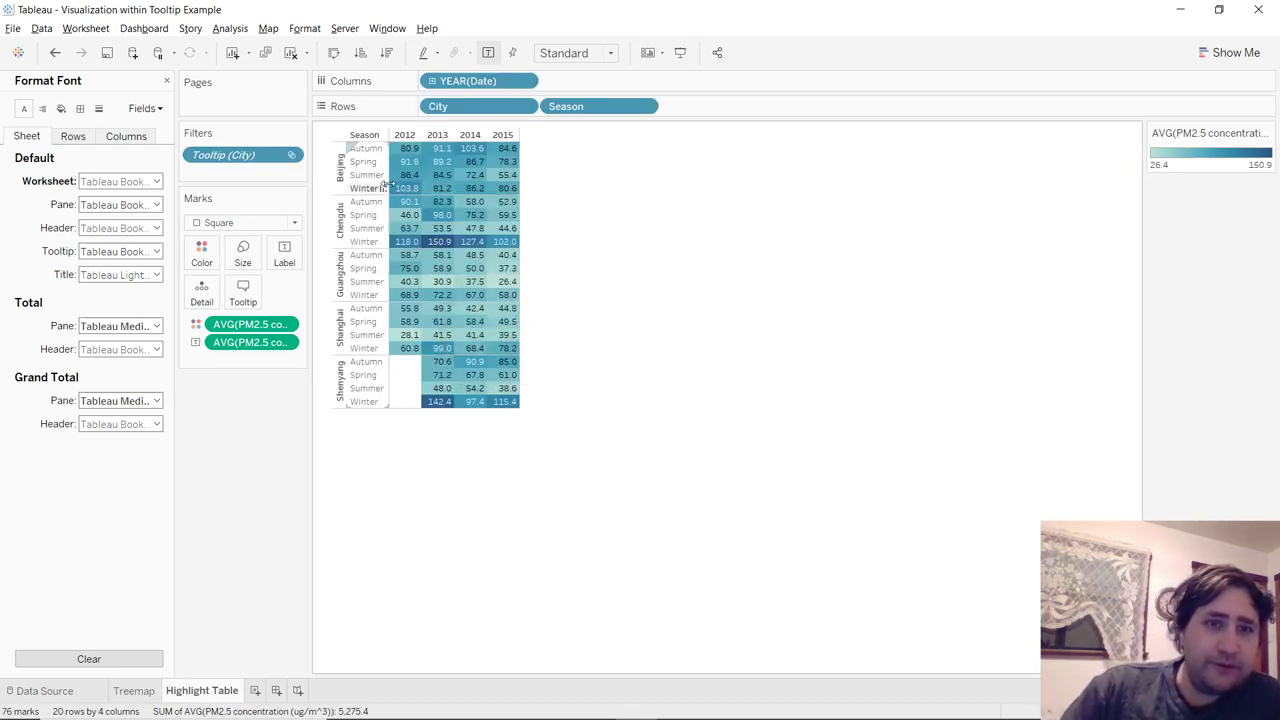
drag(390, 188, 386, 188)
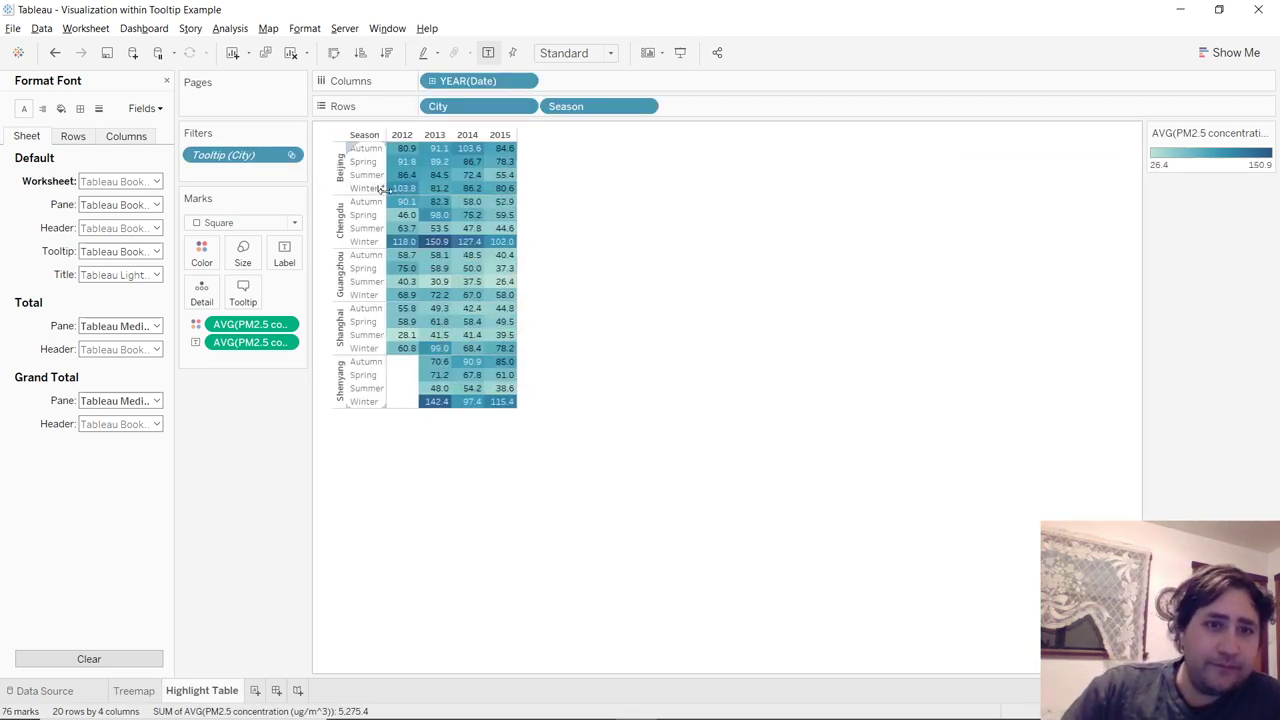
mouse_move(420, 148)
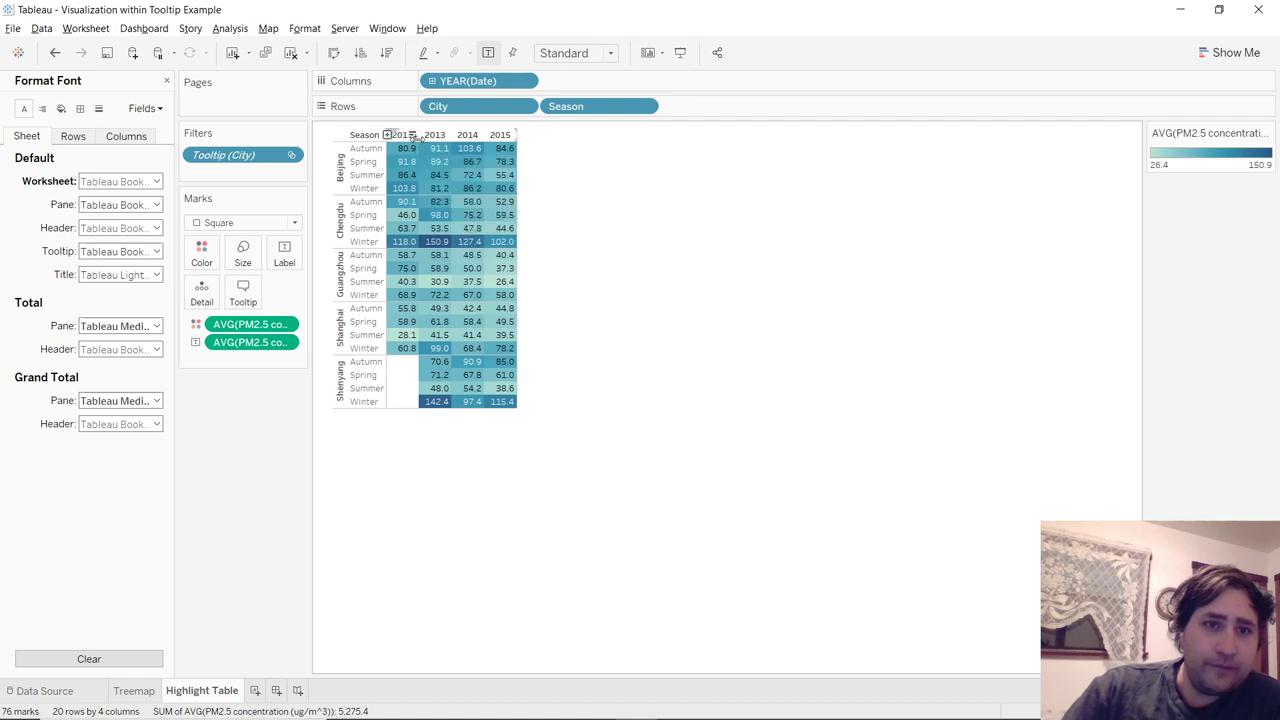
click(132, 691)
mouse_move(520, 290)
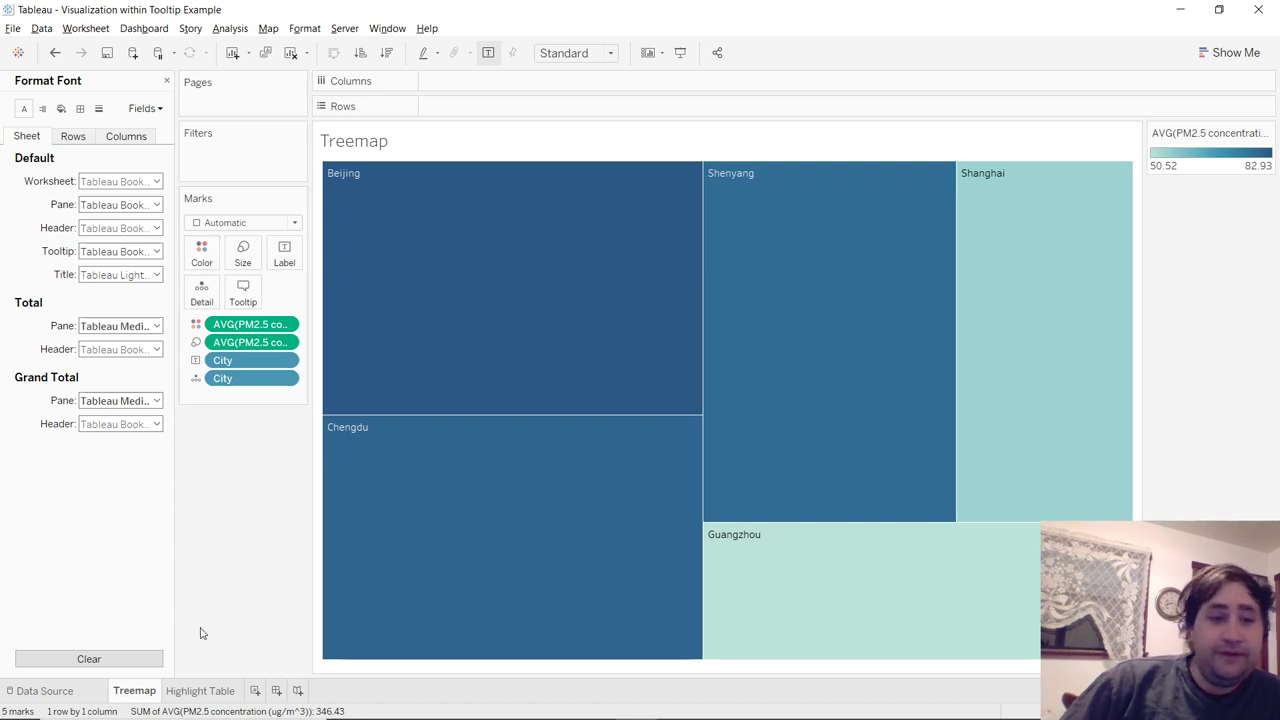
click(200, 690)
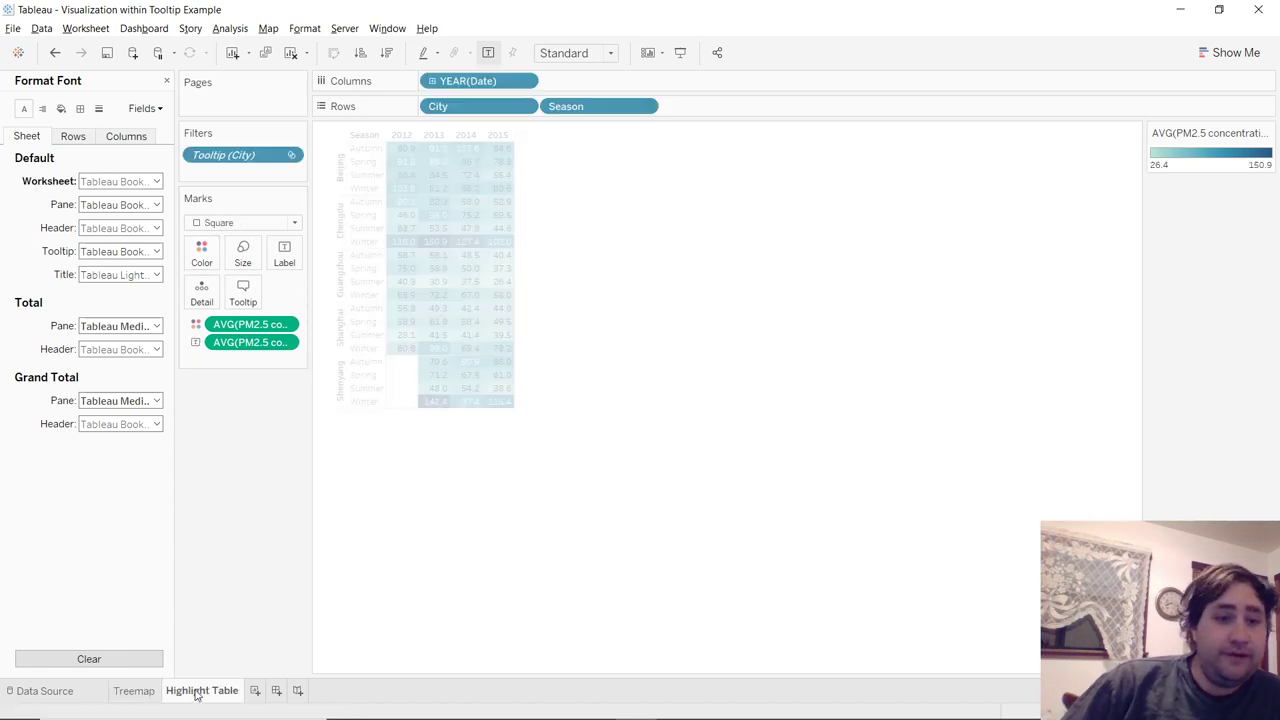
Step: Recolour the highlight table with a reversed Red-Green-Gold Diverging palette so high values are red
click(205, 253)
click(246, 302)
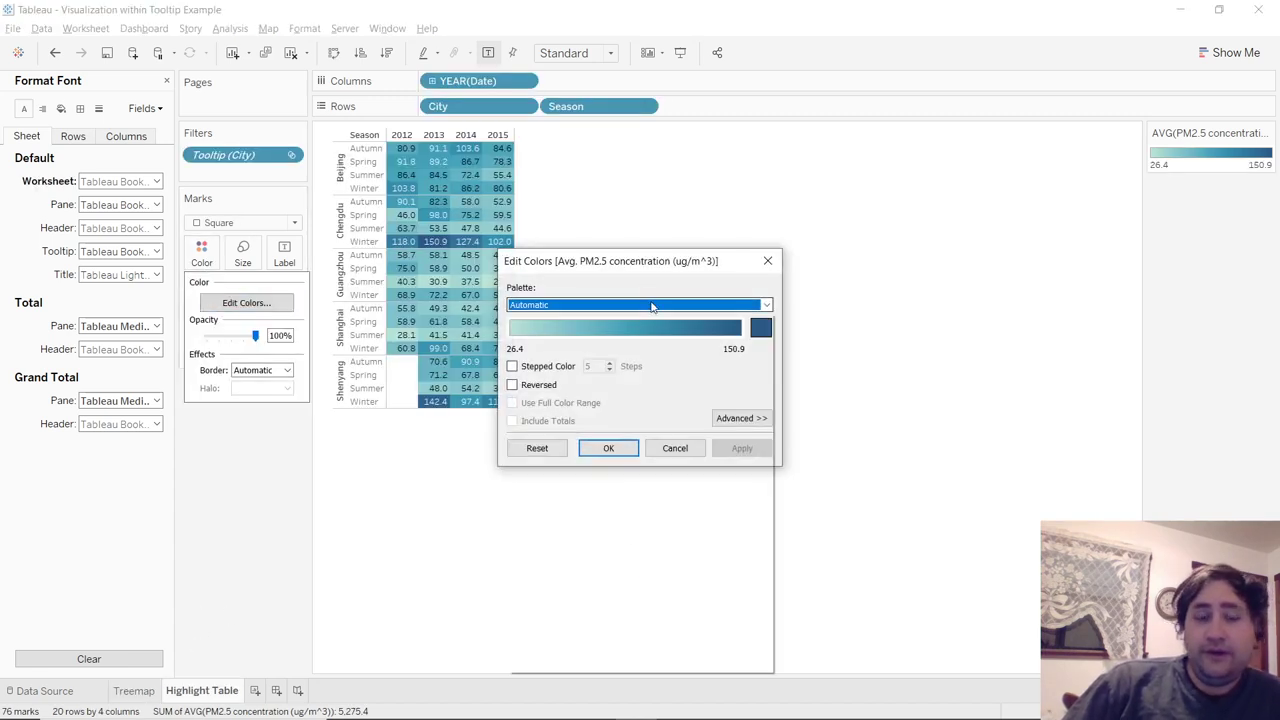
click(651, 306)
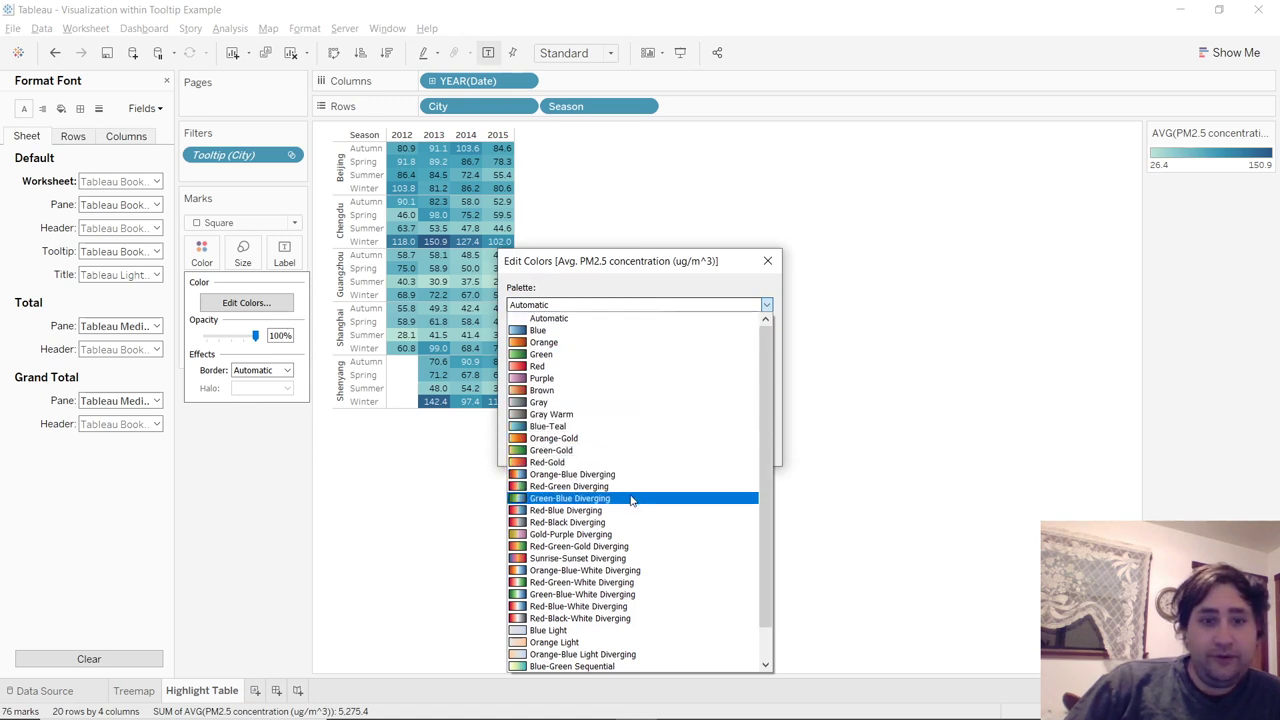
click(579, 546)
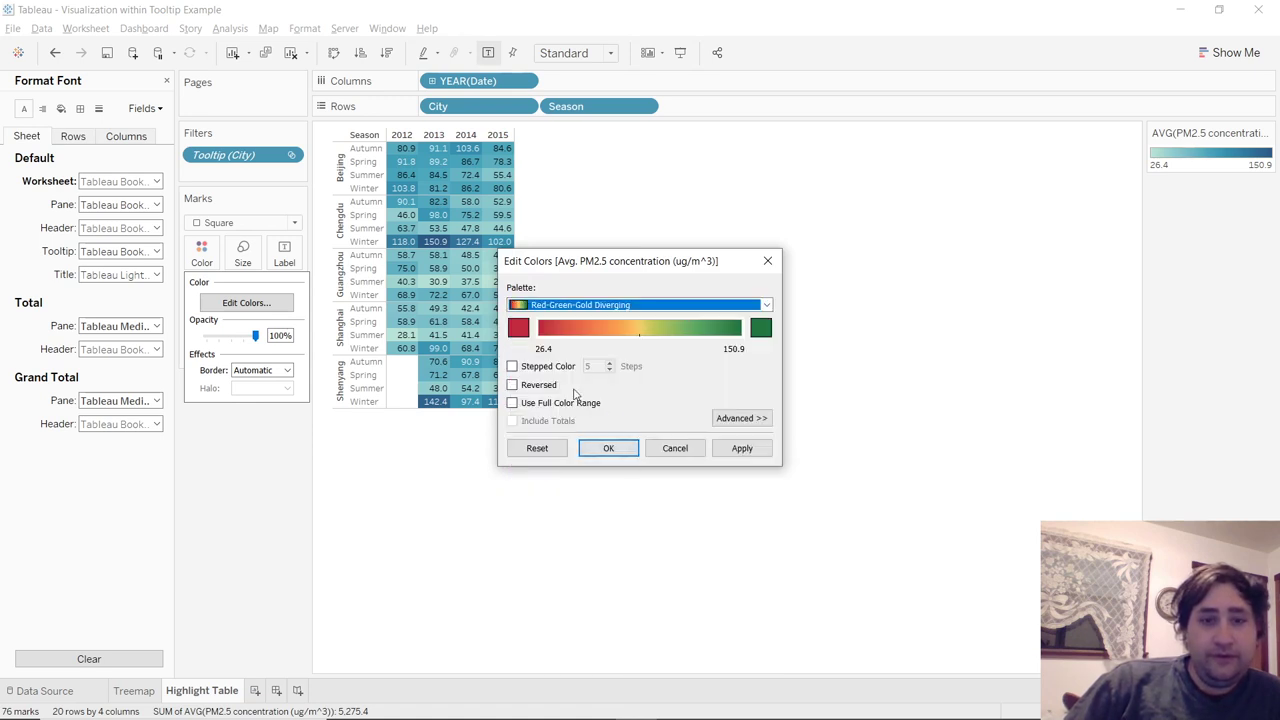
click(743, 449)
click(541, 387)
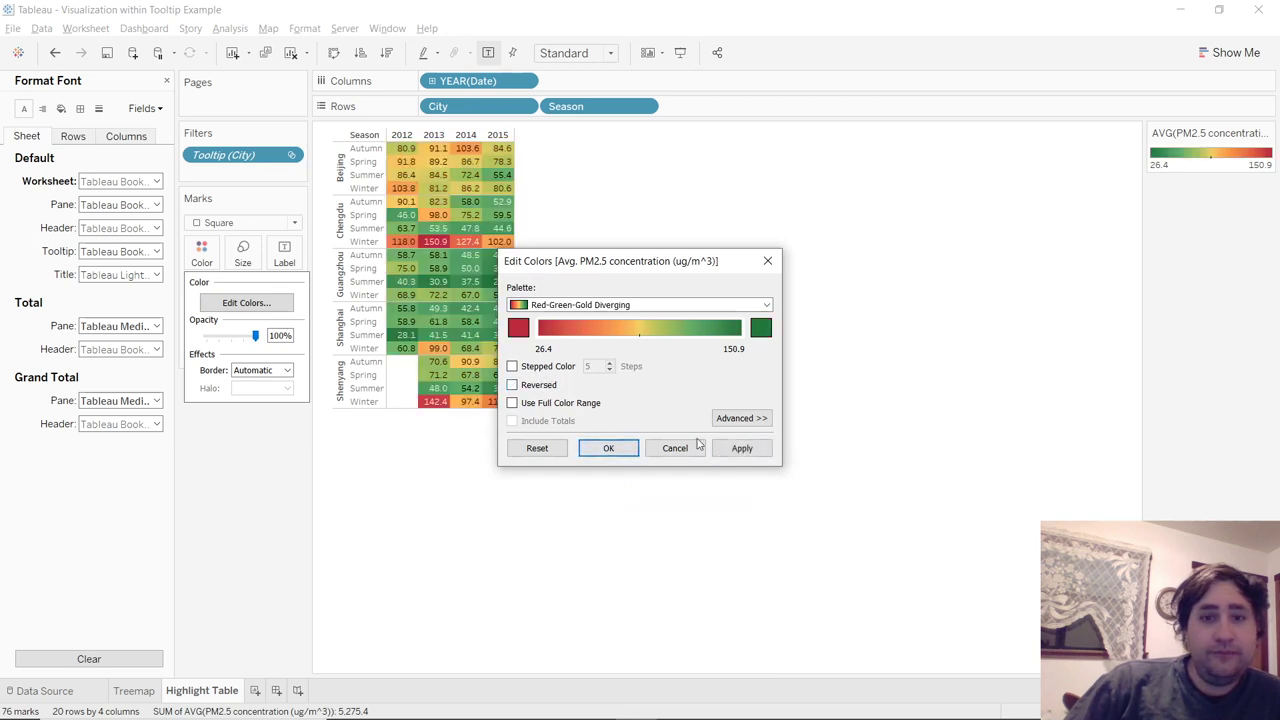
click(742, 449)
click(512, 385)
click(742, 448)
click(608, 448)
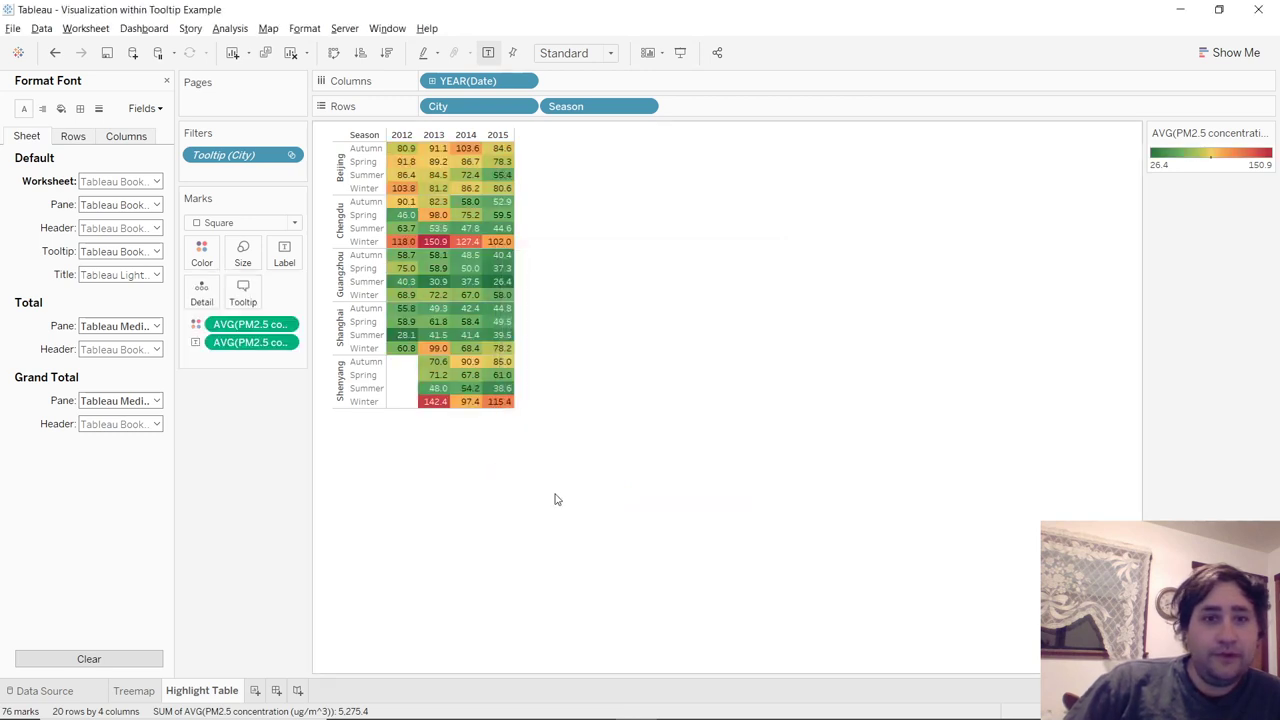
Step: Apply the Temperature Diverging palette to the Treemap's city blocks
click(153, 690)
click(201, 255)
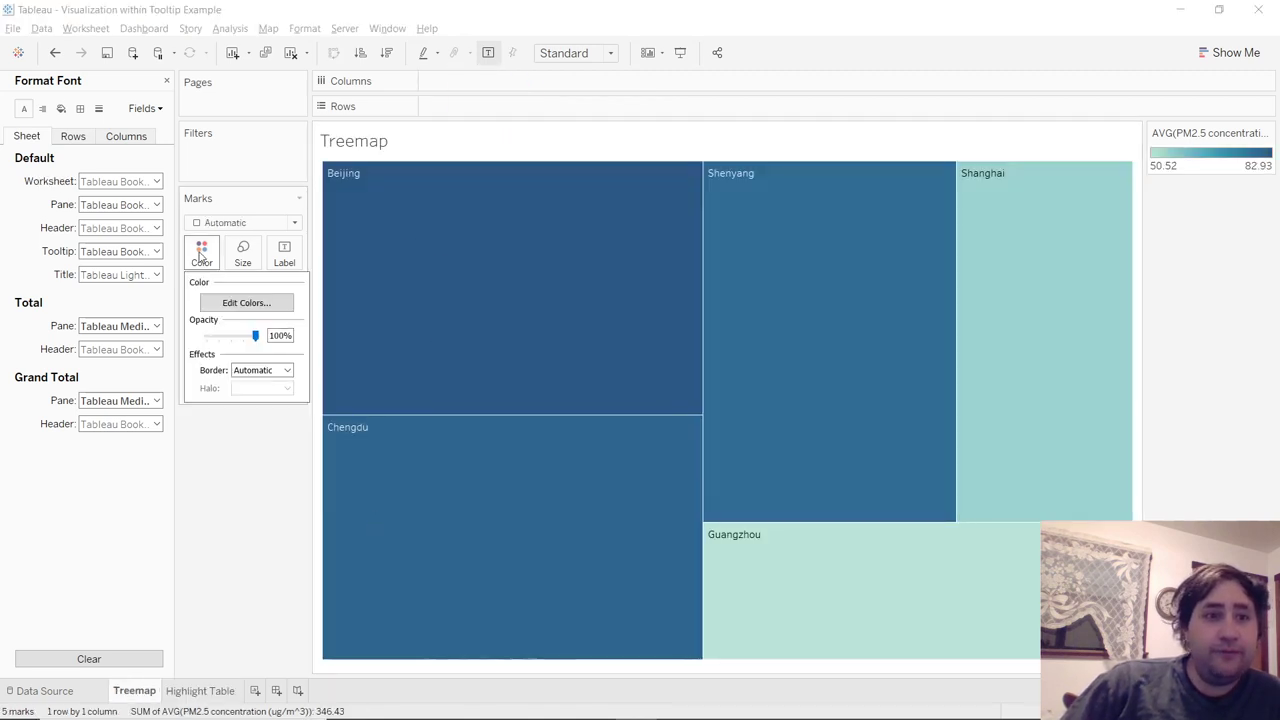
click(246, 302)
click(594, 304)
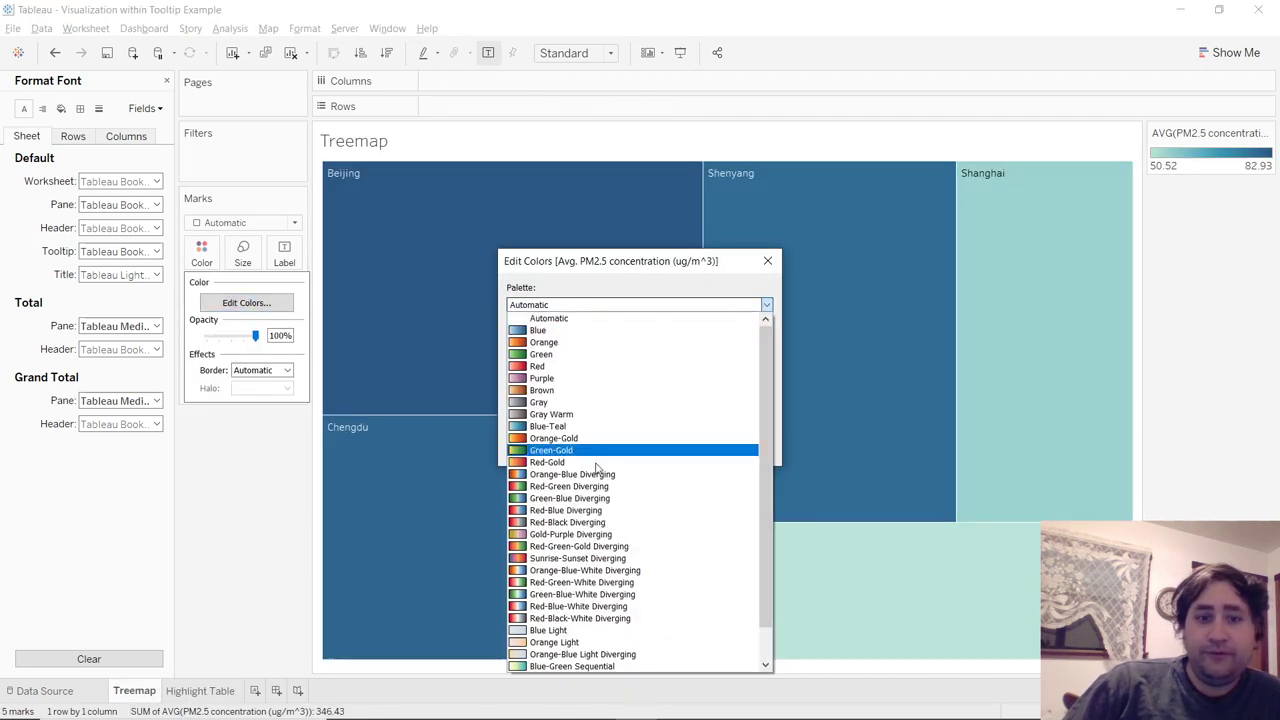
scroll(597, 467, down, 1)
click(604, 645)
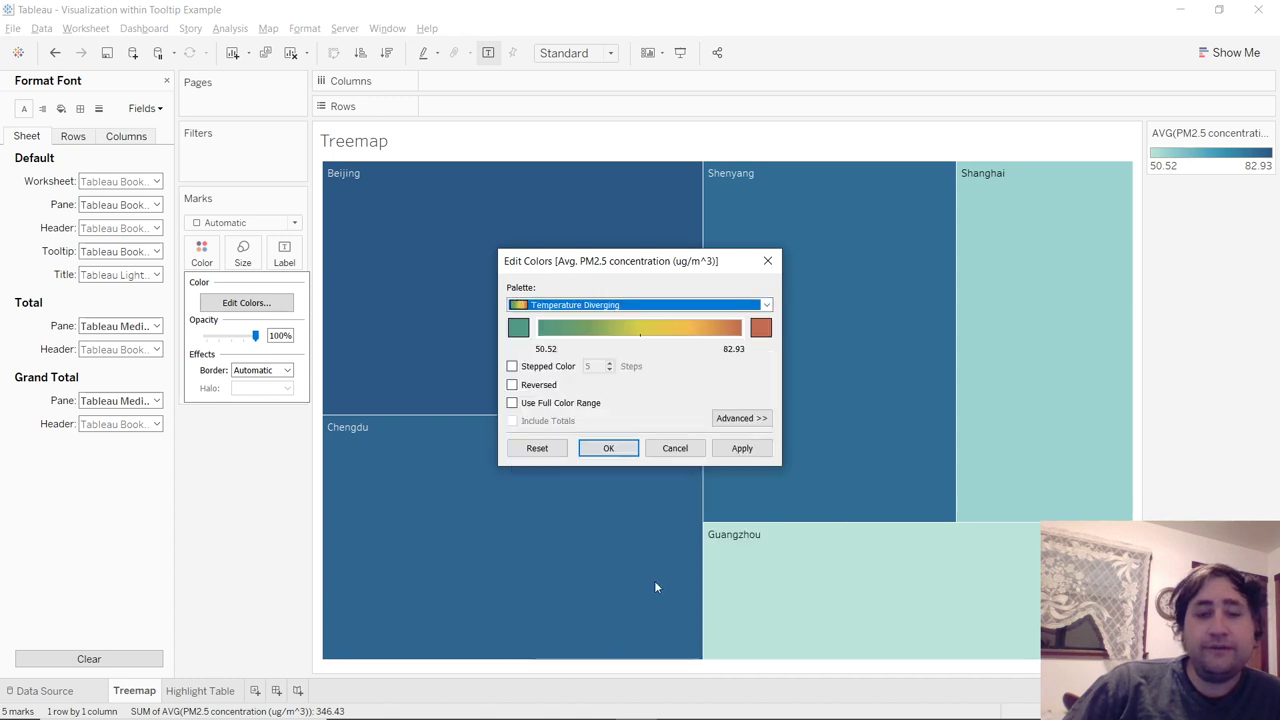
click(747, 455)
click(608, 449)
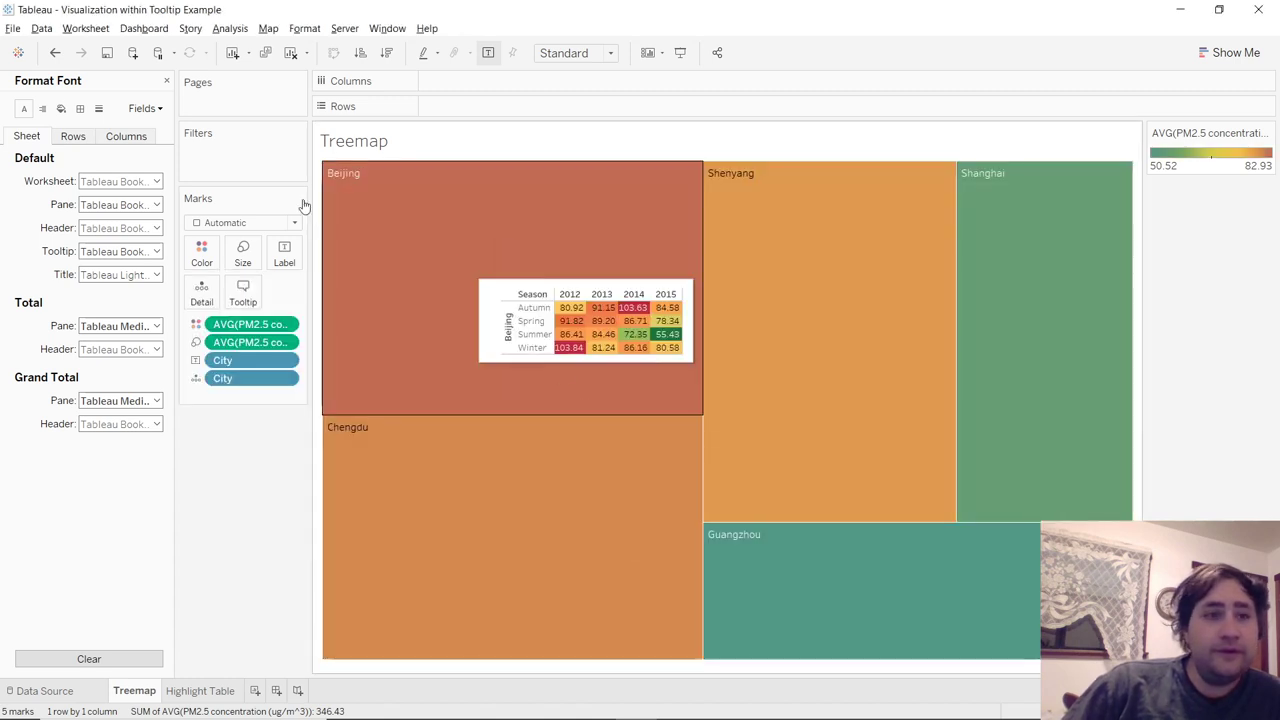
click(166, 80)
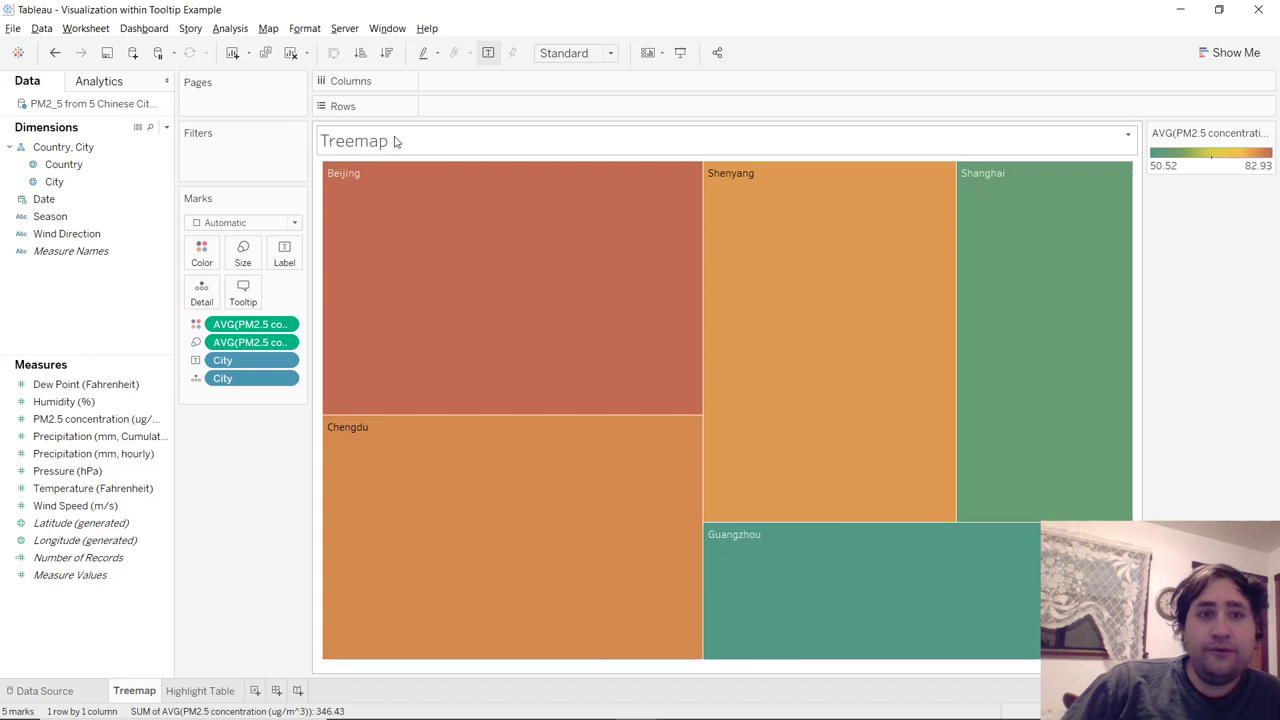
Step: Centre the treemap city labels horizontally and vertically within each block
right_click(615, 259)
click(688, 337)
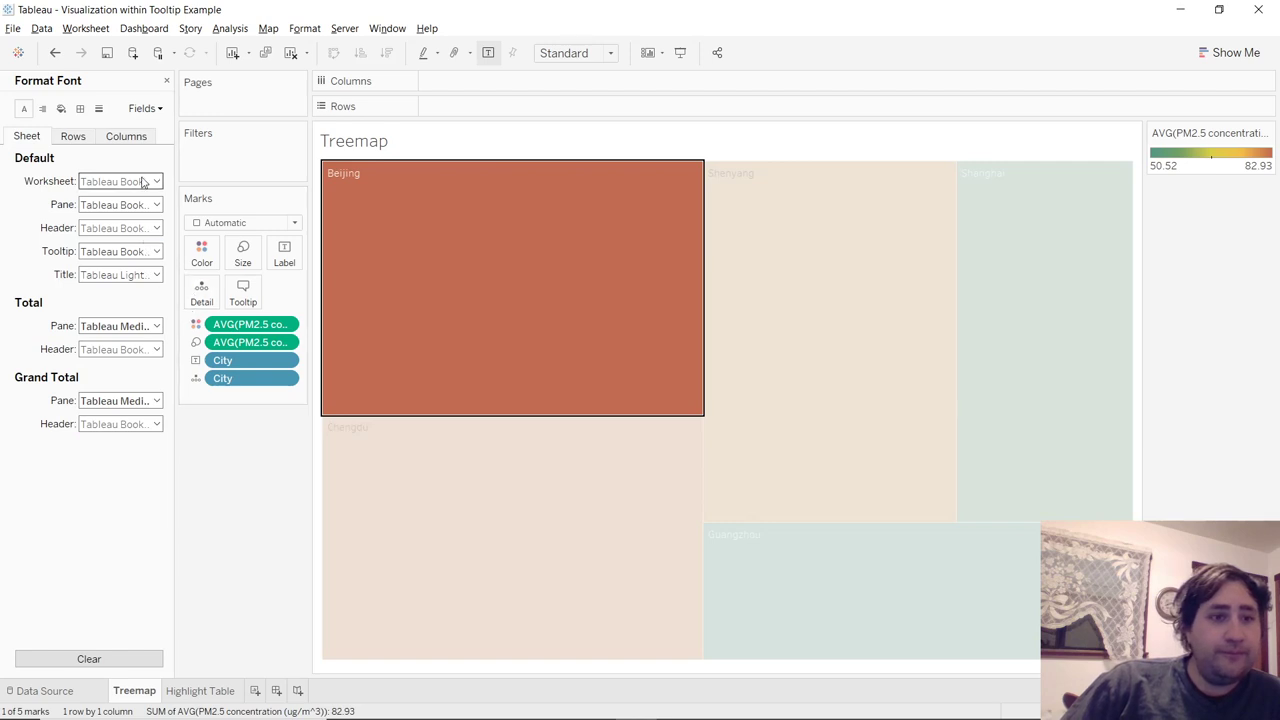
click(285, 259)
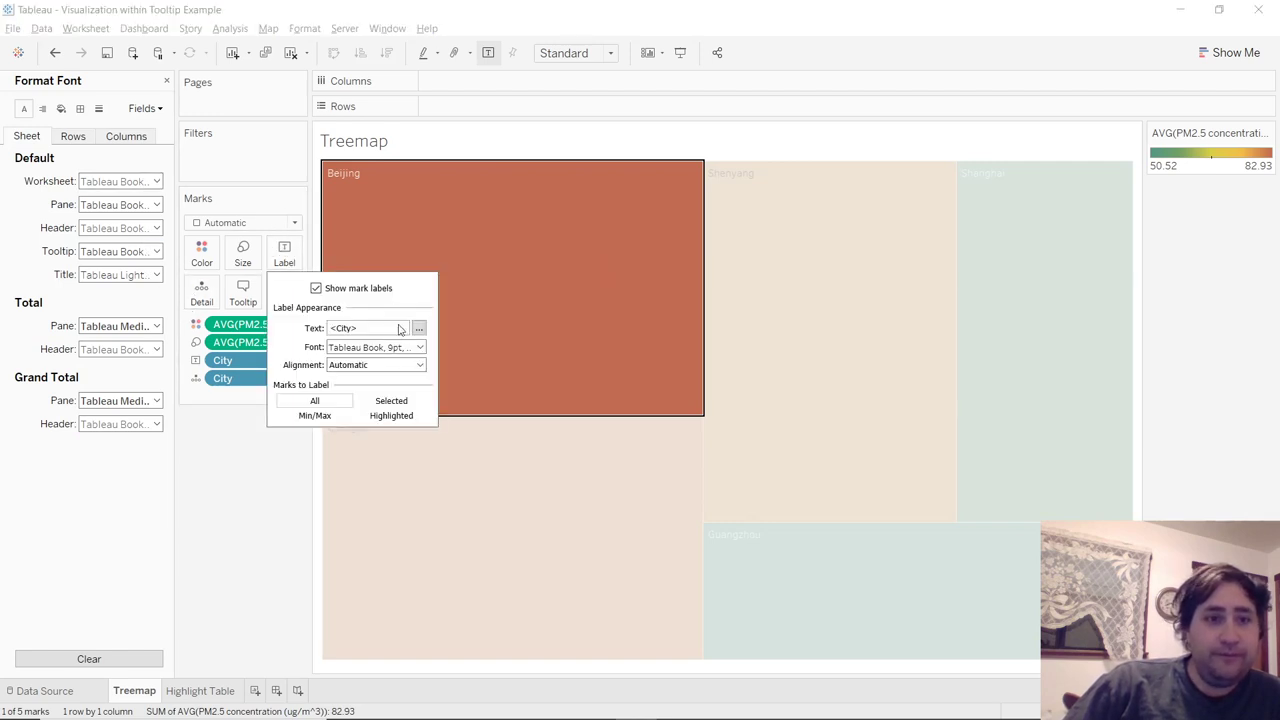
click(419, 365)
click(366, 423)
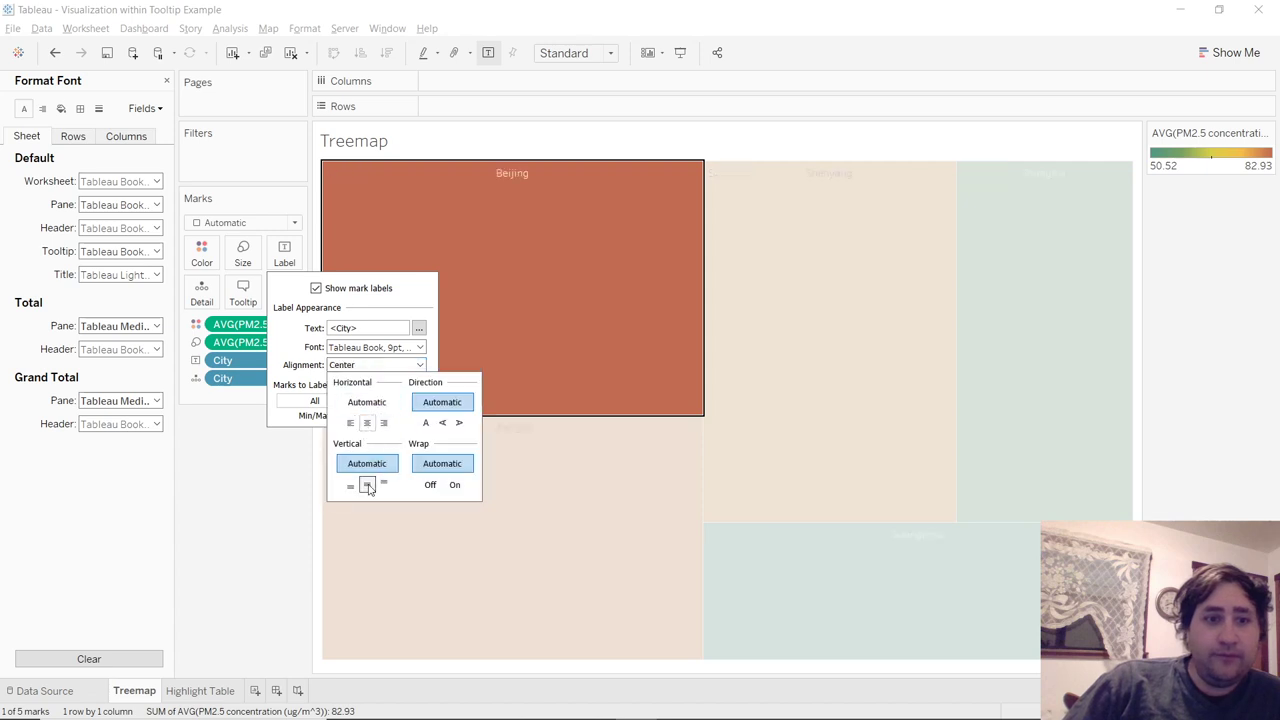
click(367, 485)
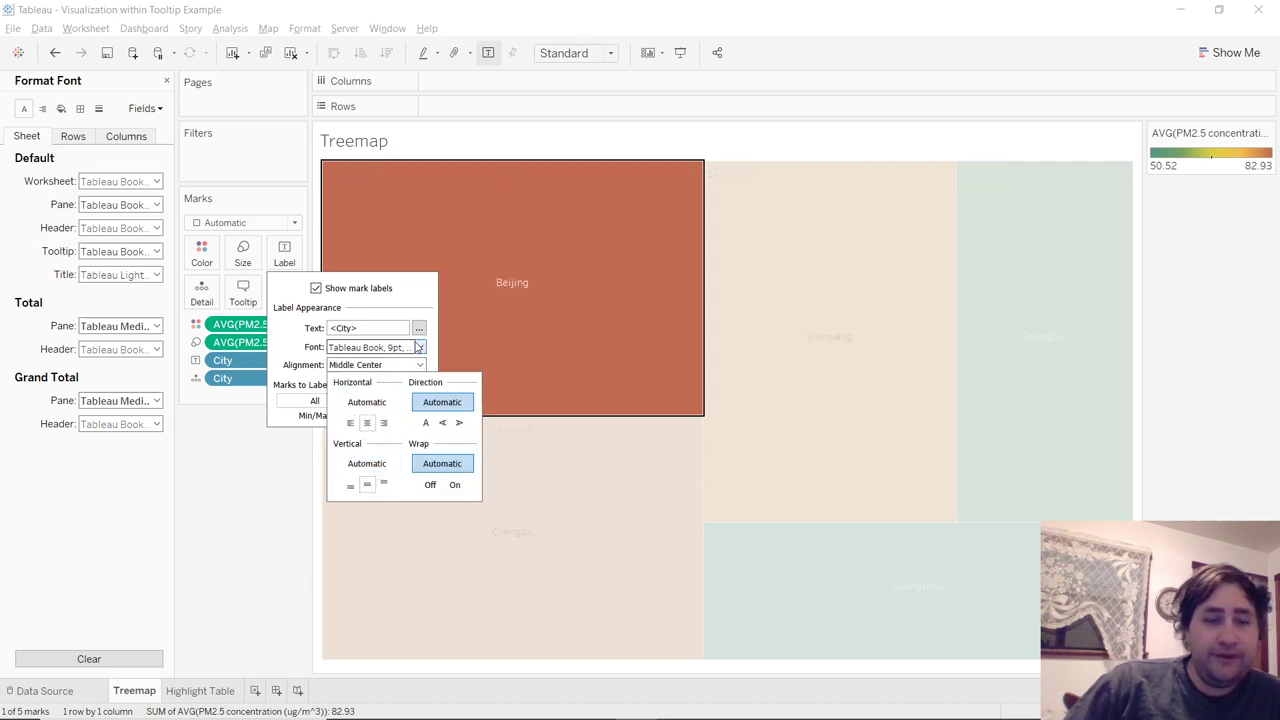
Step: Set the city labels' font to Viner Hand ITC at size 28
click(419, 347)
click(443, 367)
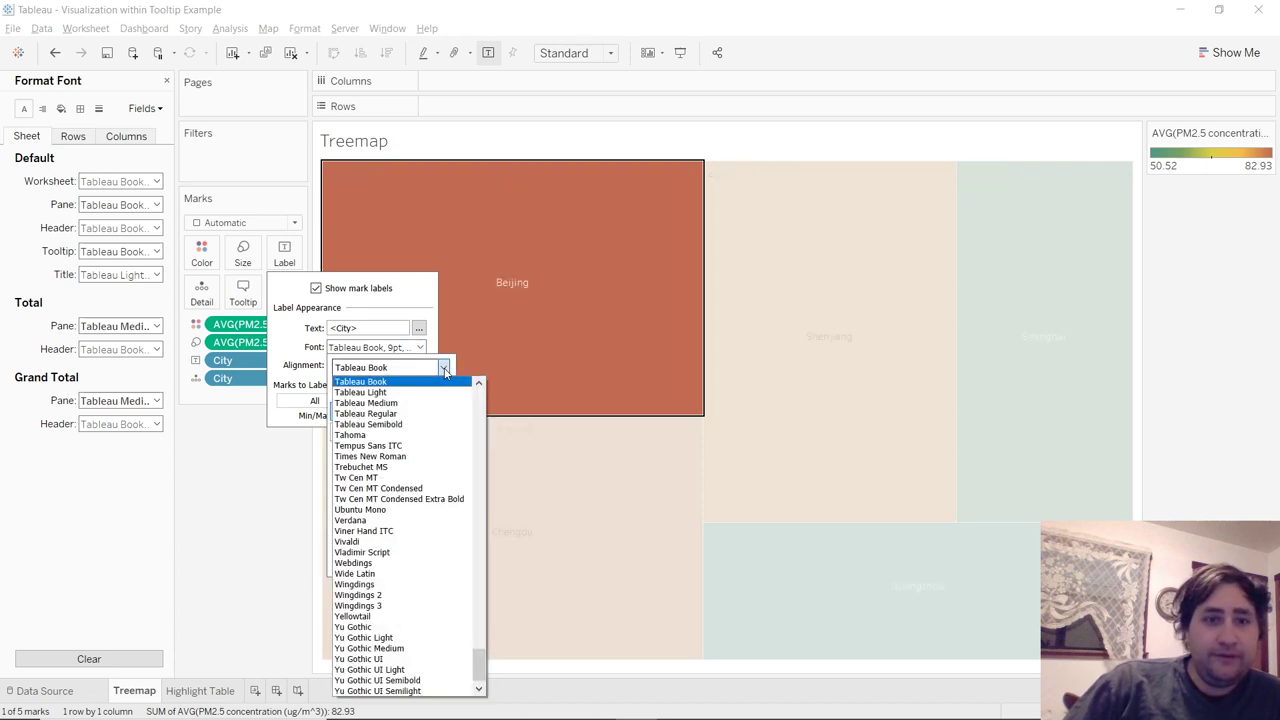
click(428, 531)
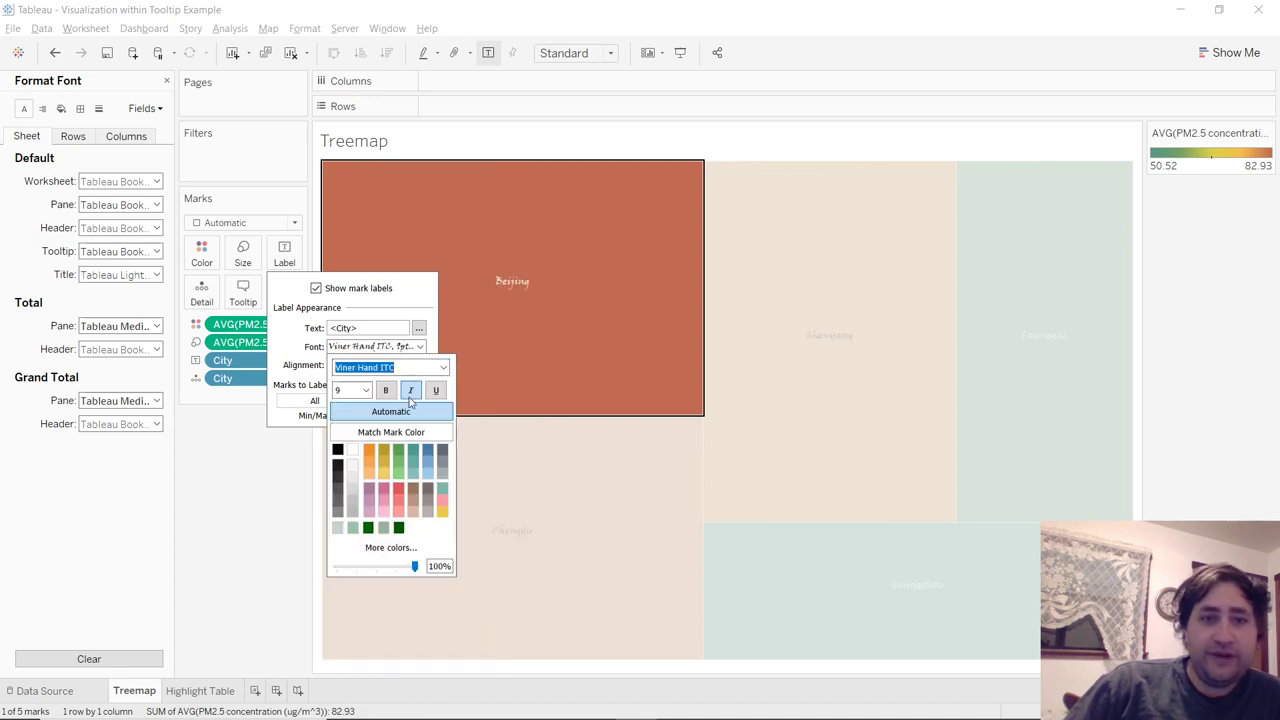
click(366, 390)
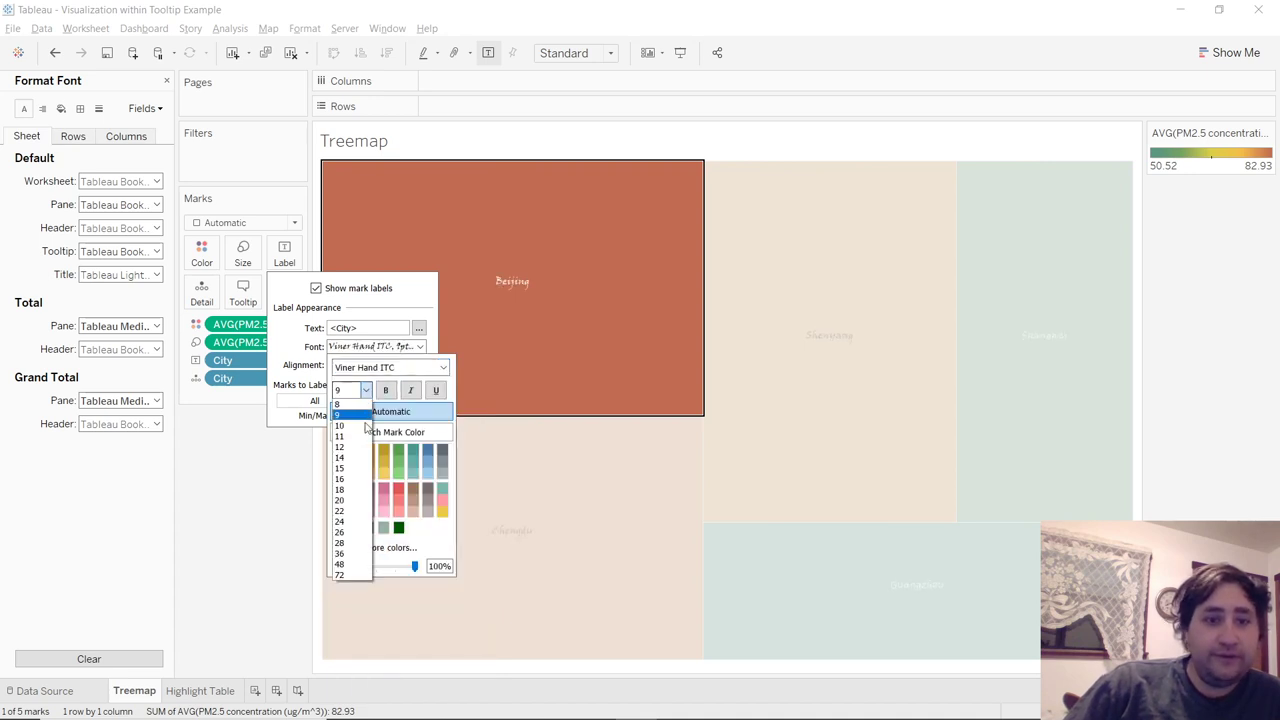
click(355, 542)
mouse_move(440, 350)
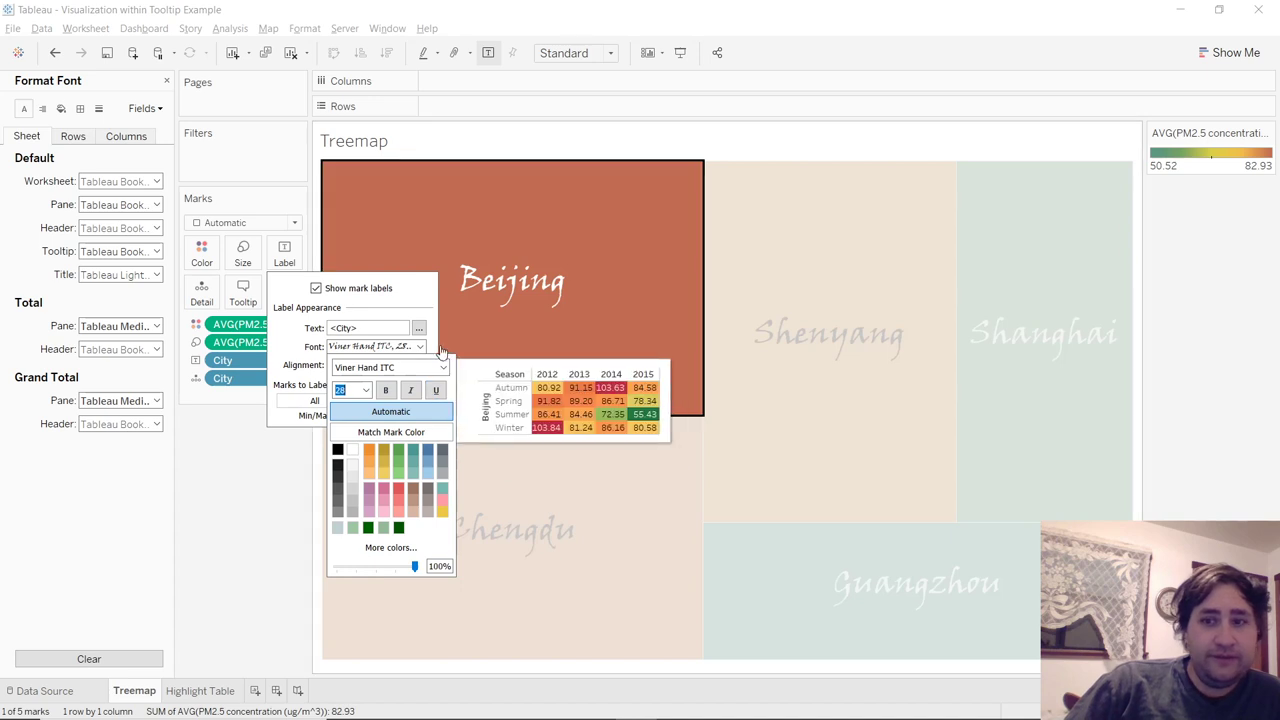
click(413, 311)
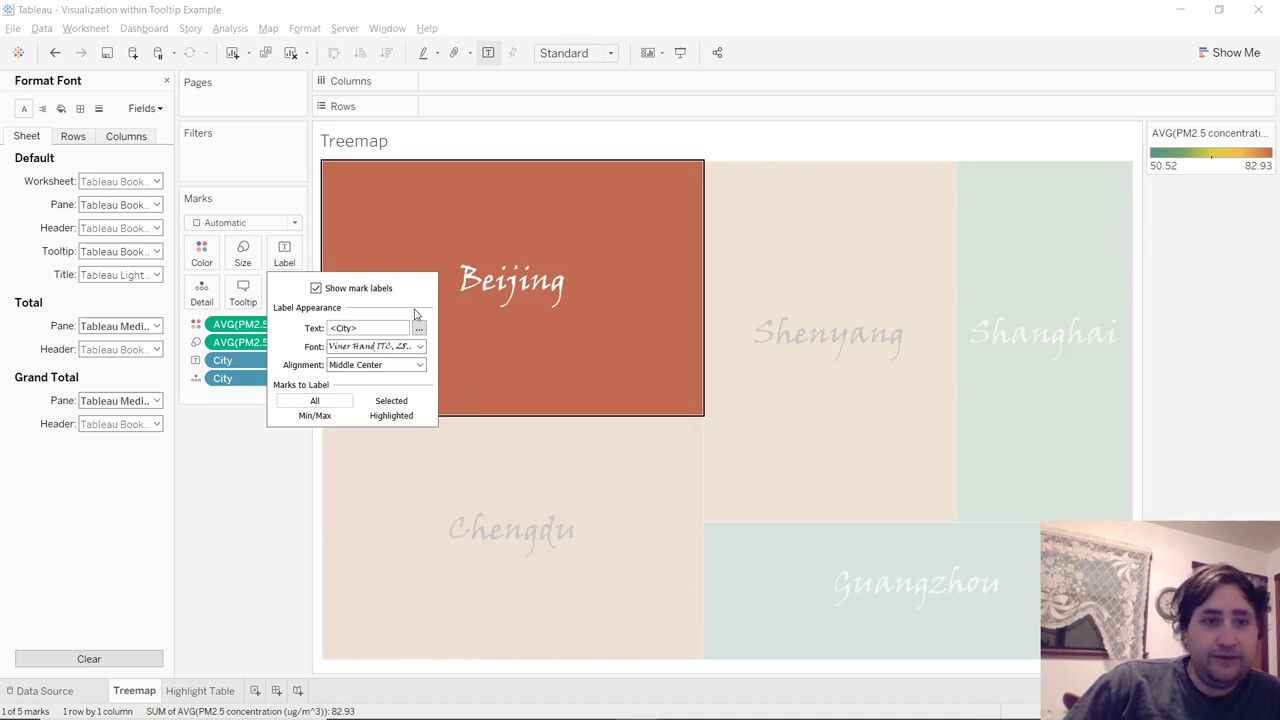
click(283, 440)
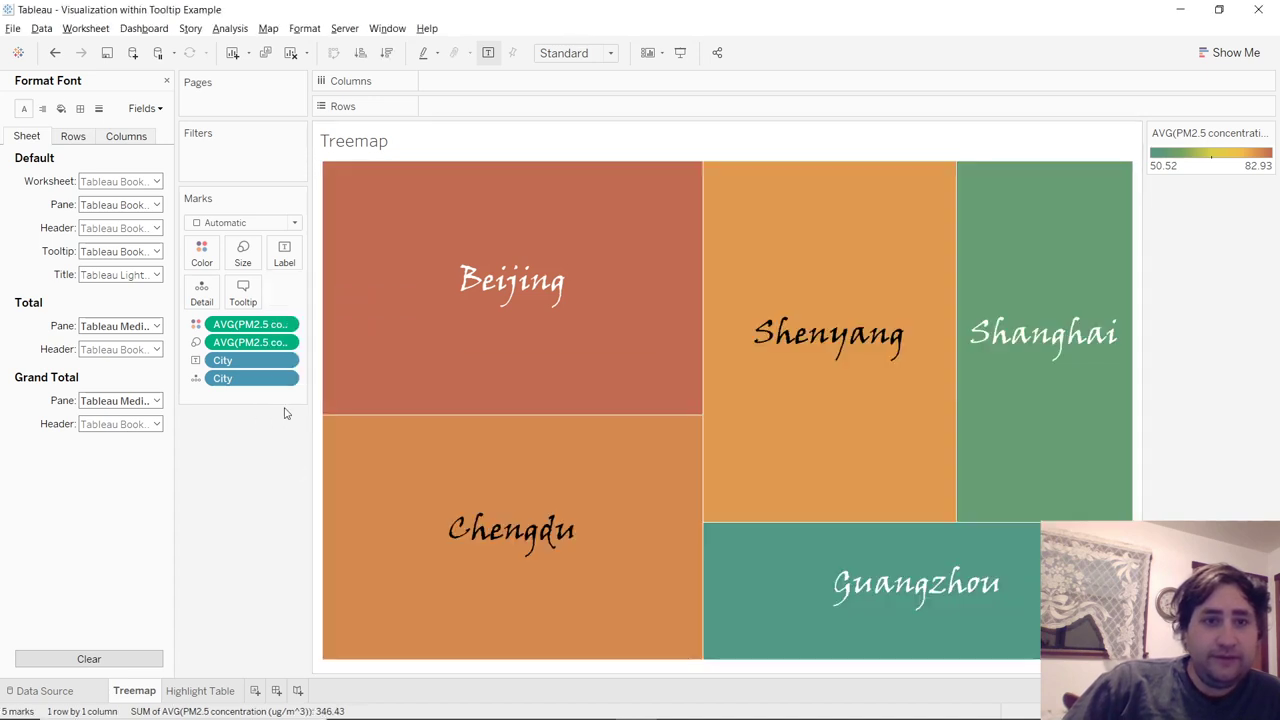
double_click(403, 144)
Step: Retitle the treemap 'Visualization within a Tooltip Example' in centred Tempus Sans ITC, size 18
drag(696, 425, 537, 417)
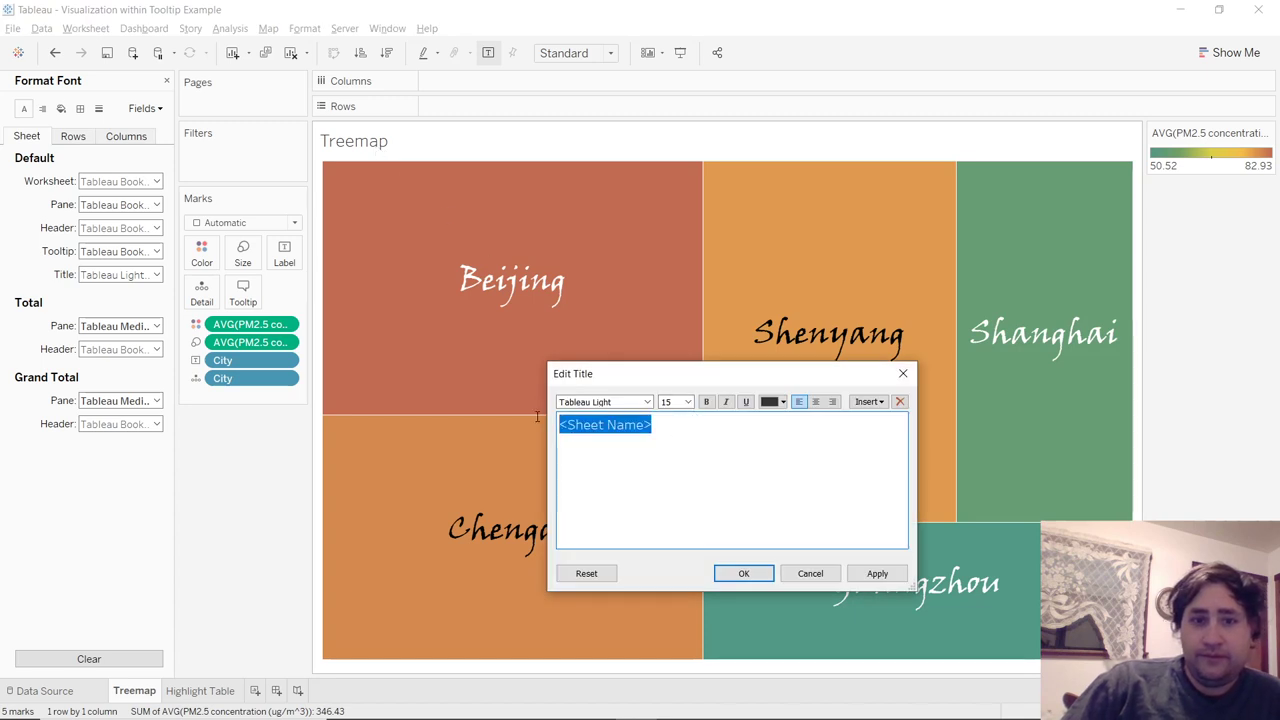
click(647, 401)
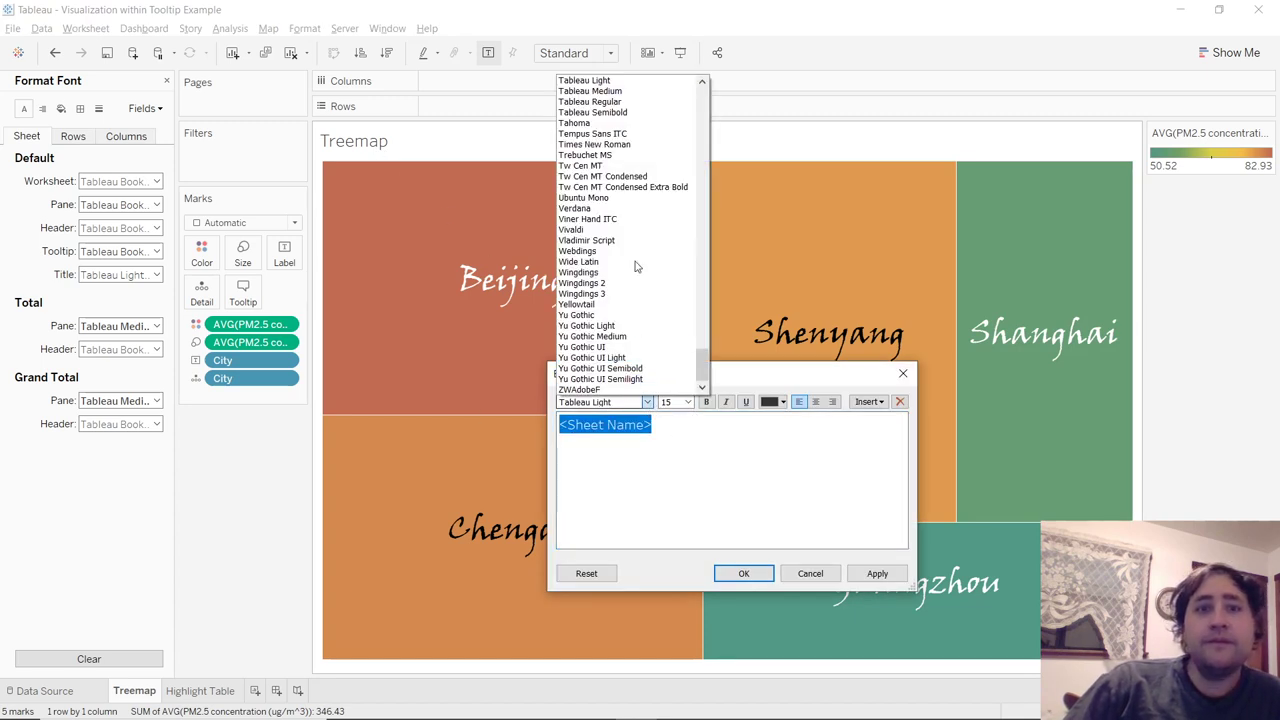
click(643, 135)
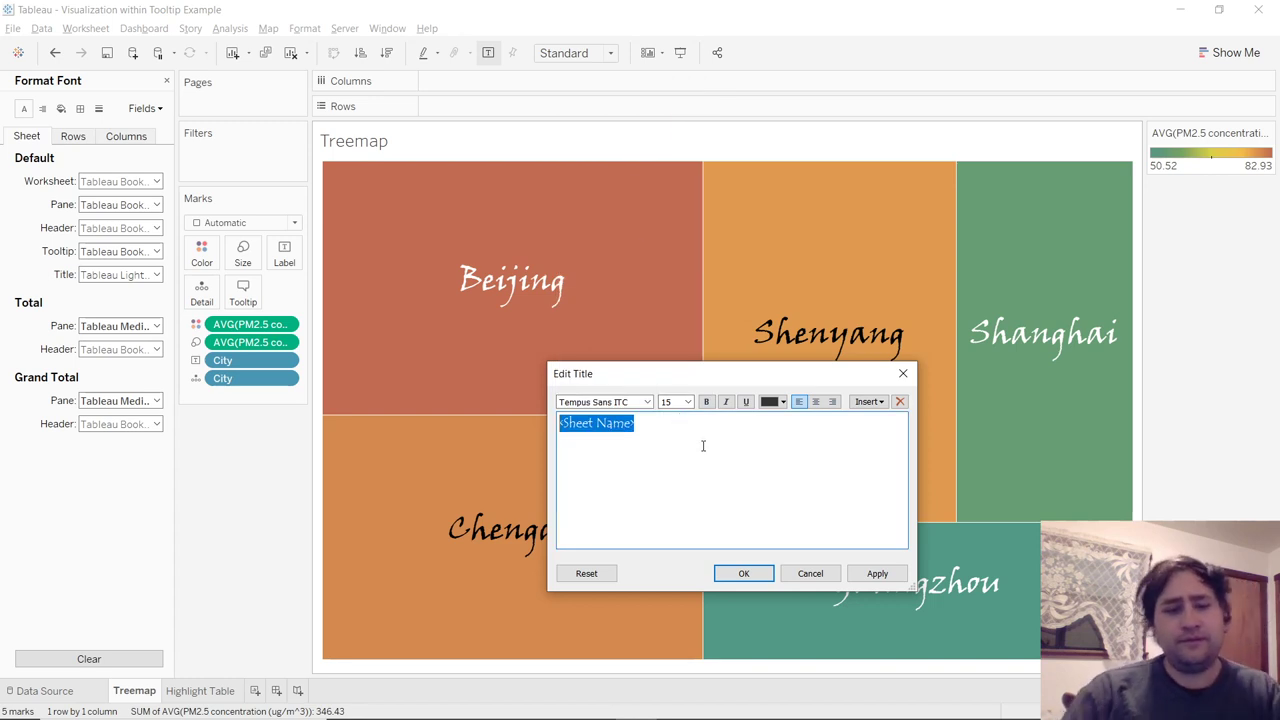
text(Visualization)
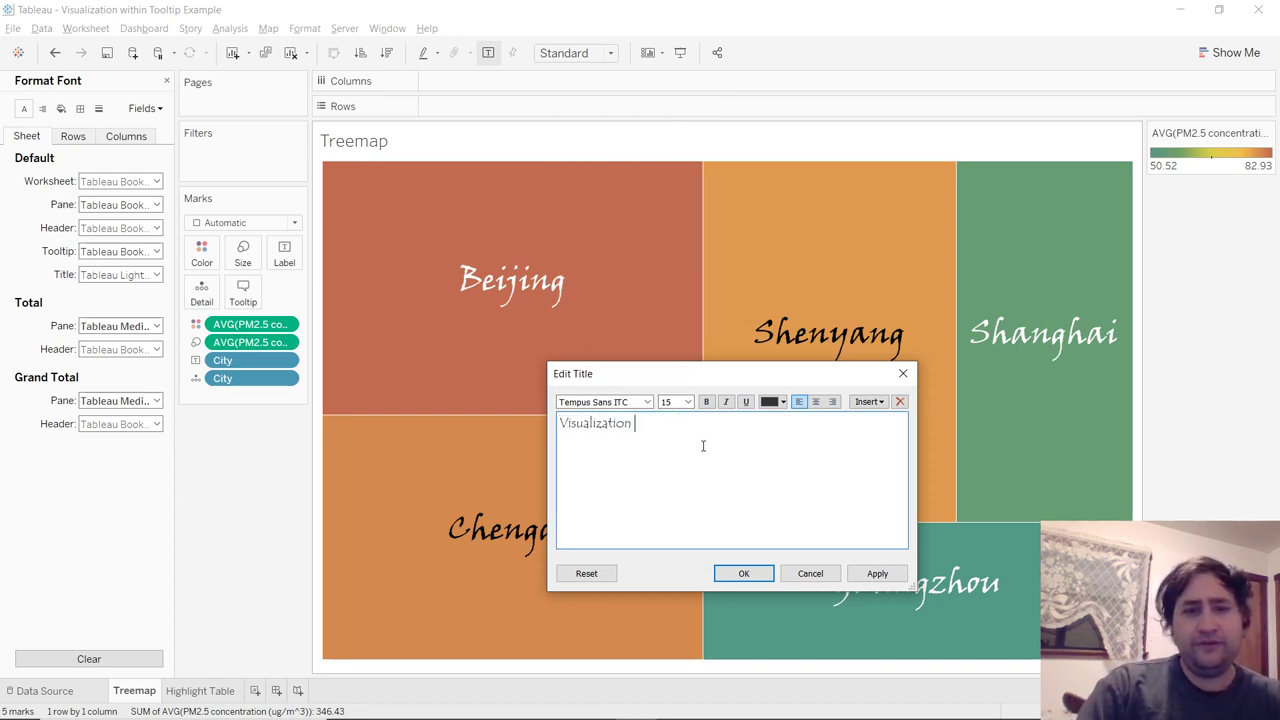
text( within)
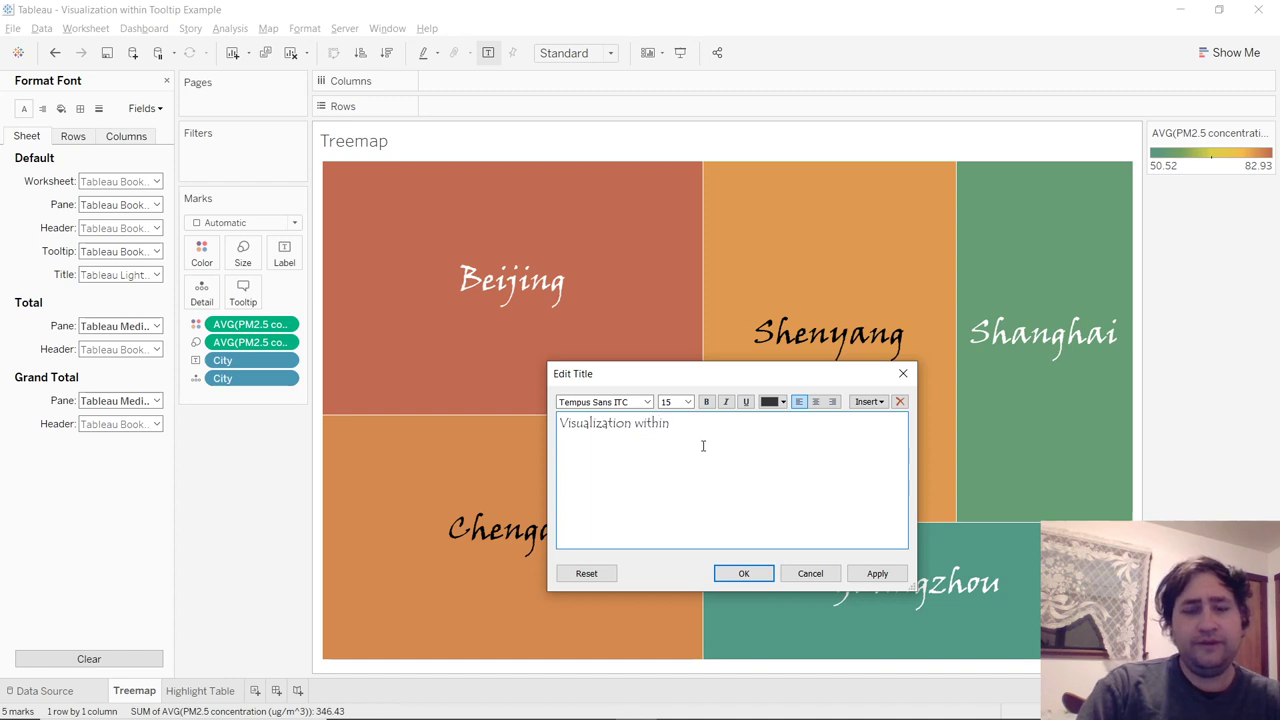
text( a Toolti)
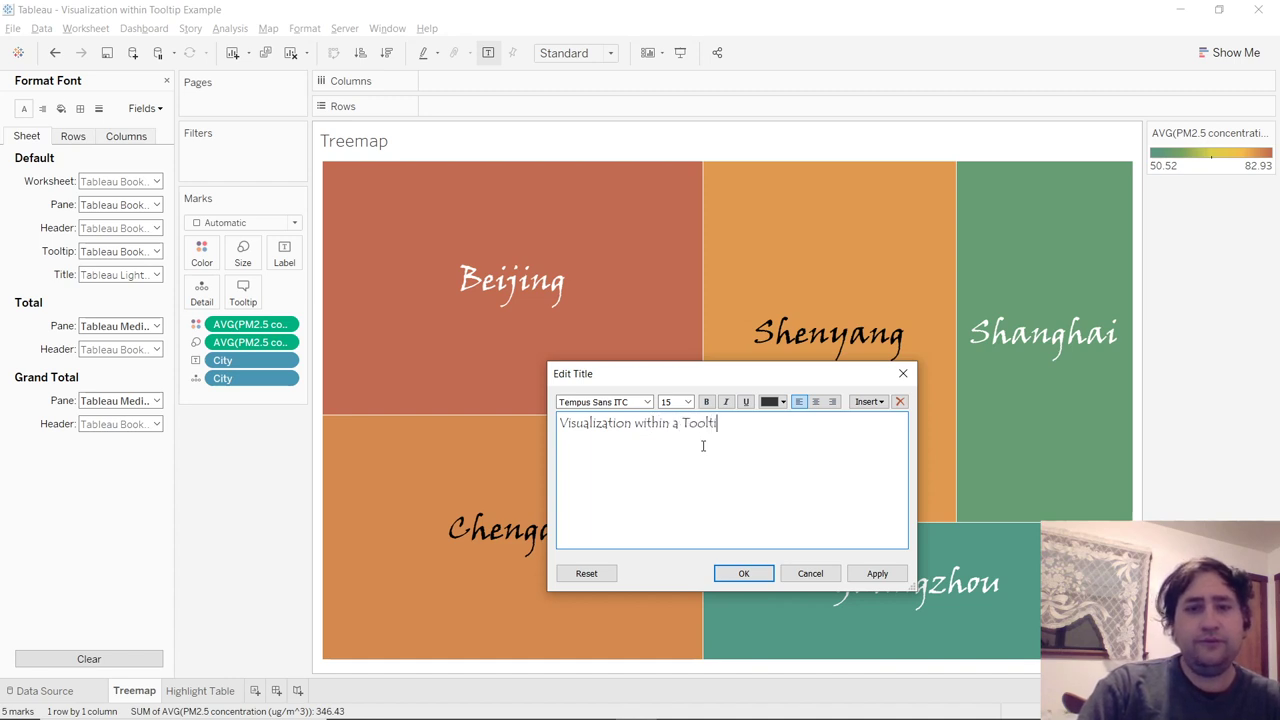
text(p Example)
key(ctrl+a)
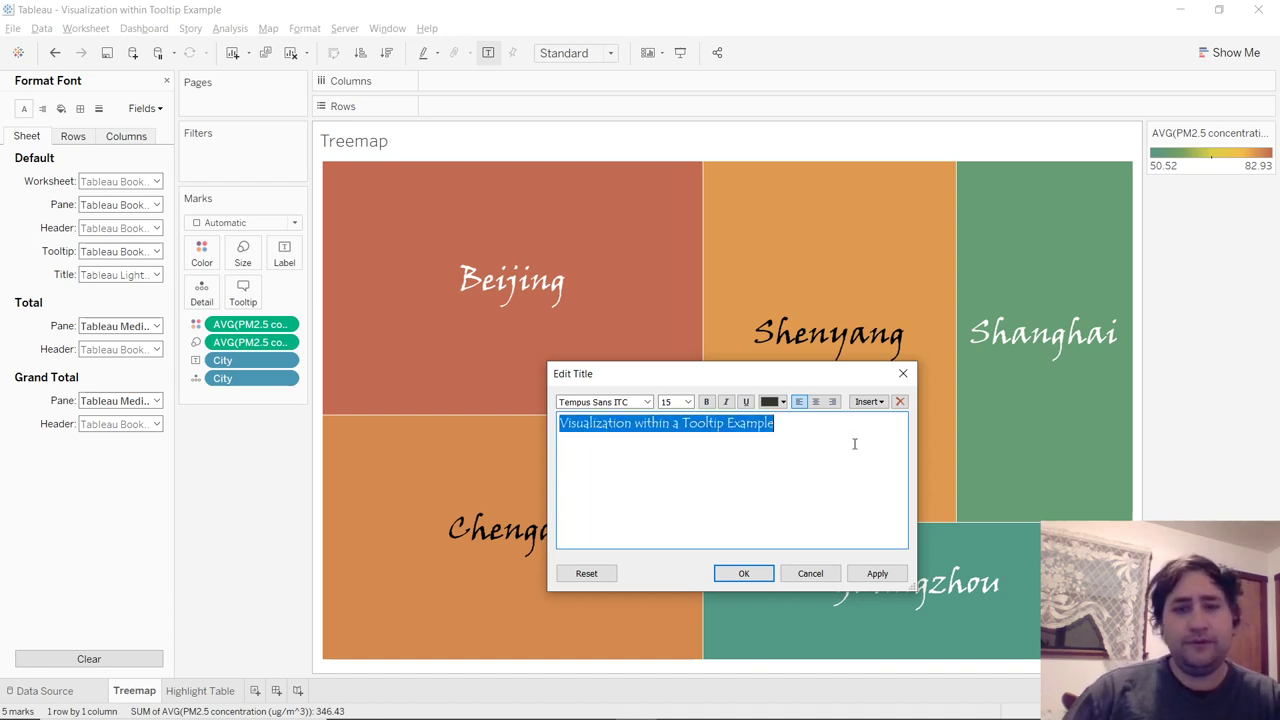
click(815, 401)
click(688, 401)
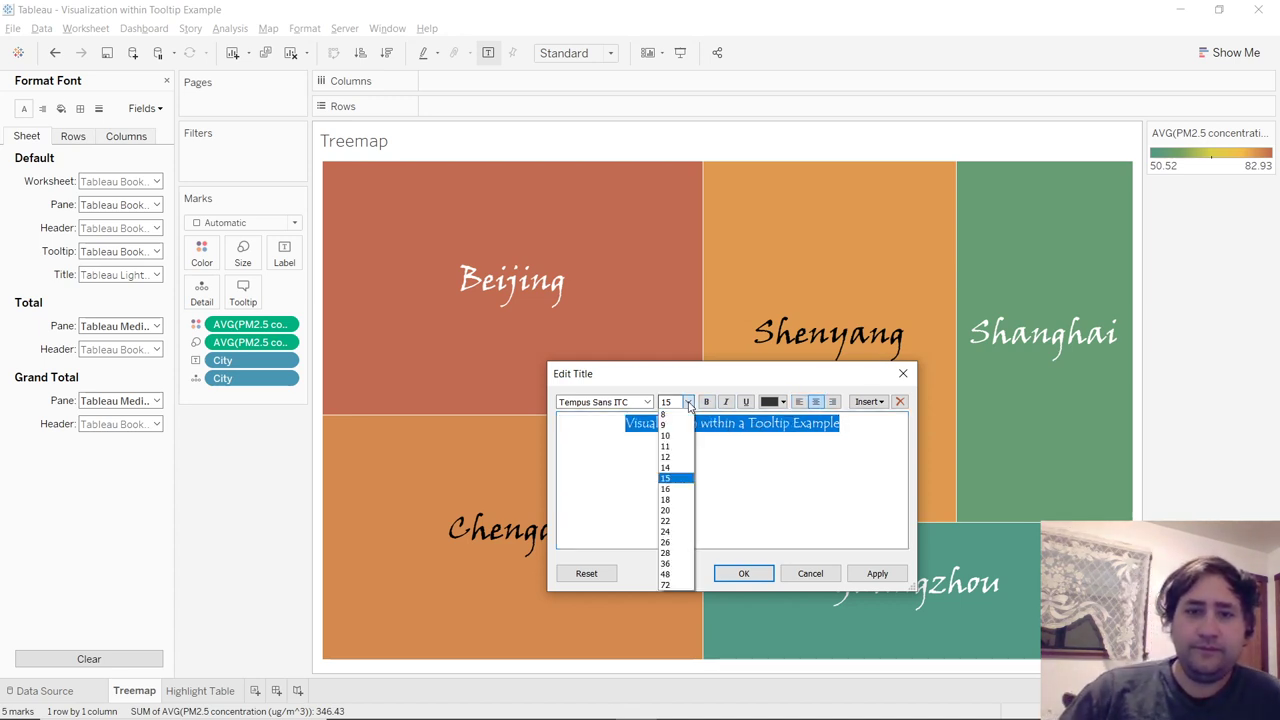
click(672, 499)
click(877, 573)
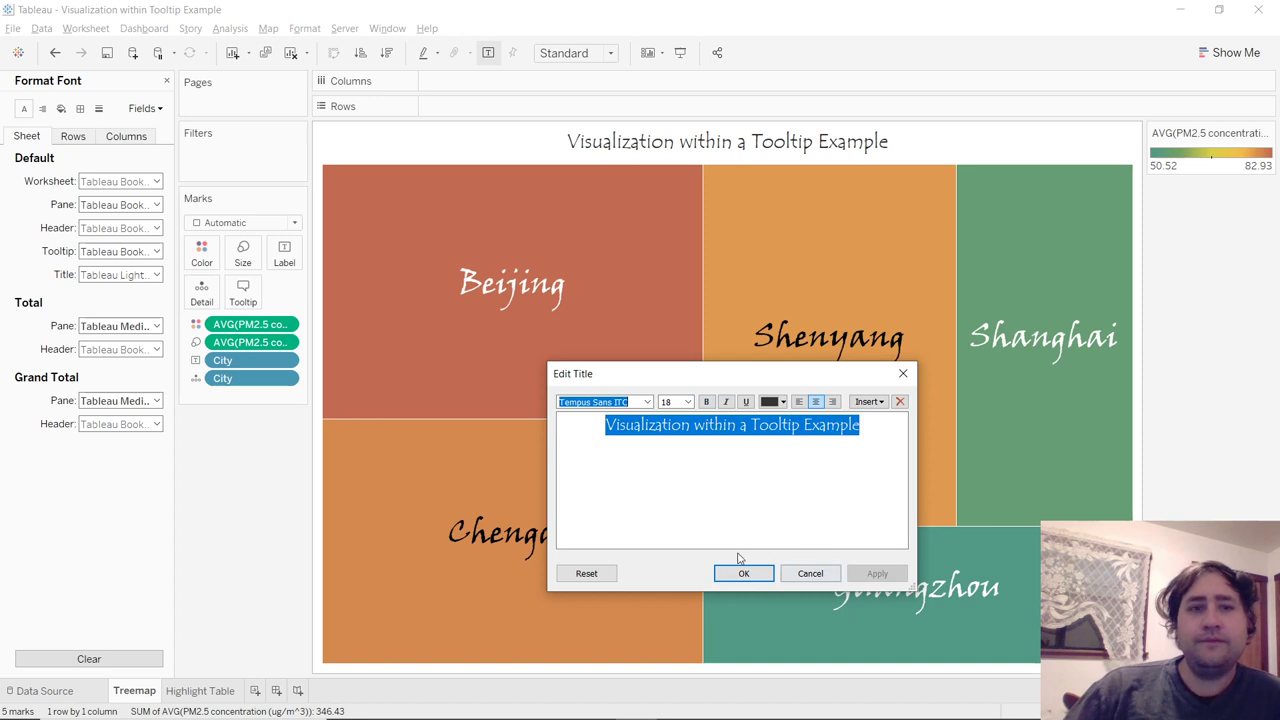
click(742, 573)
mouse_move(1125, 418)
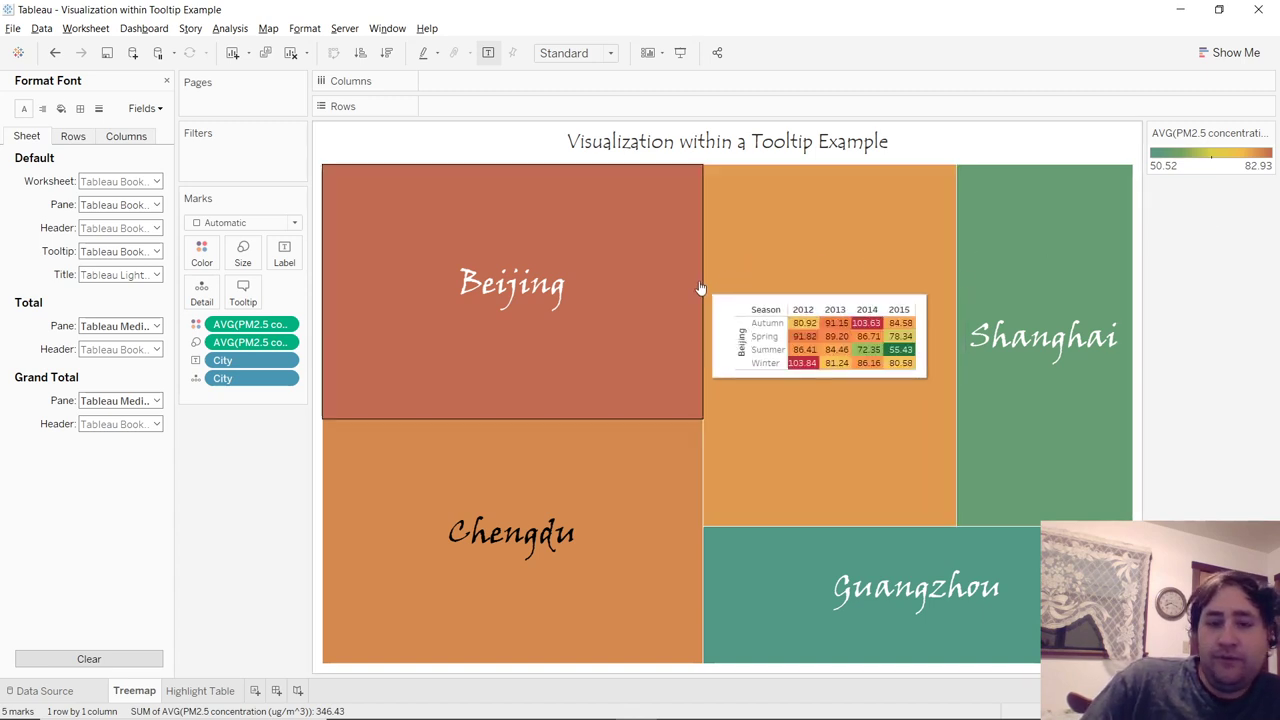
Step: Close the Format Font pane and check Shenyang's tooltip showing its 2013–2015 seasonal PM2.5 grid
mouse_move(637, 277)
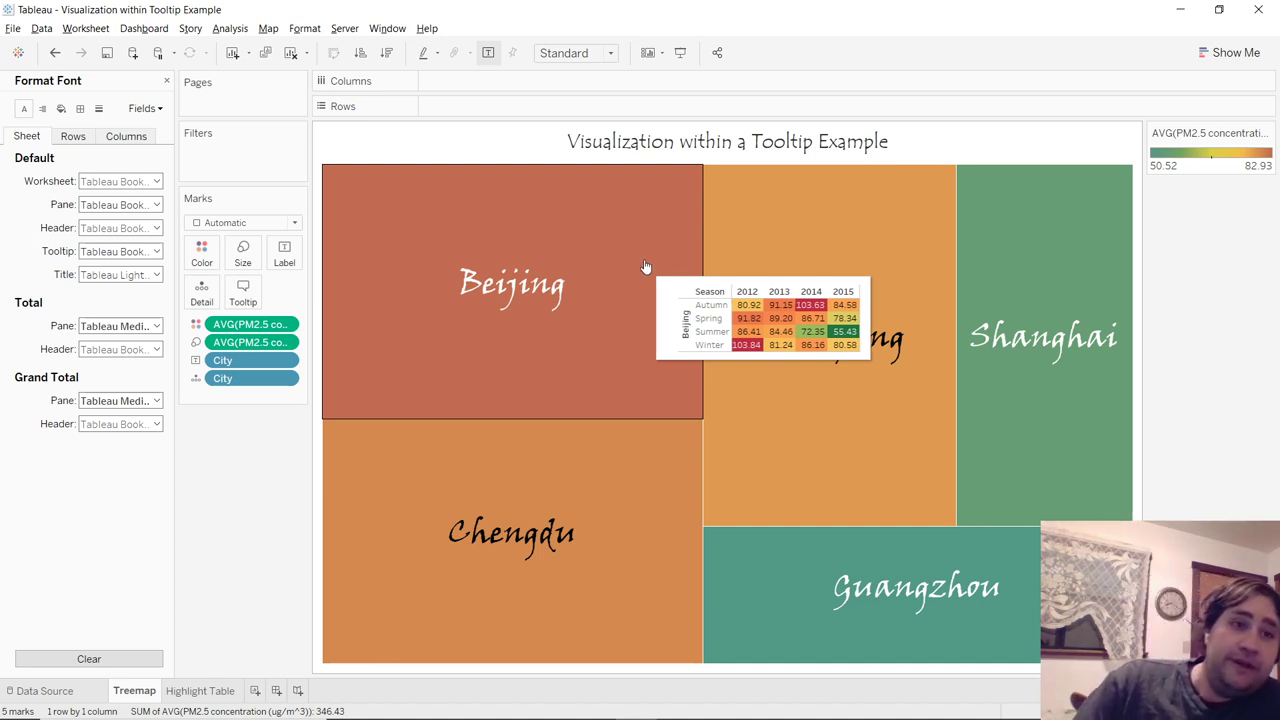
click(167, 84)
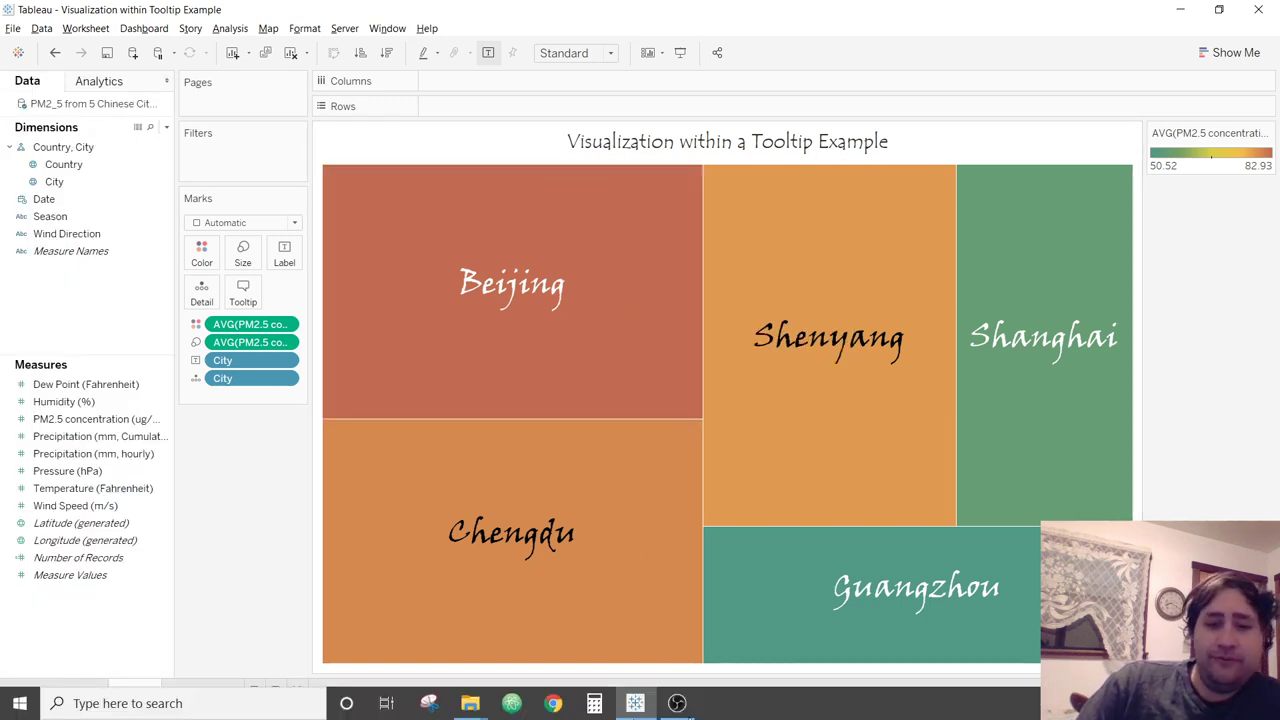
mouse_move(696, 711)
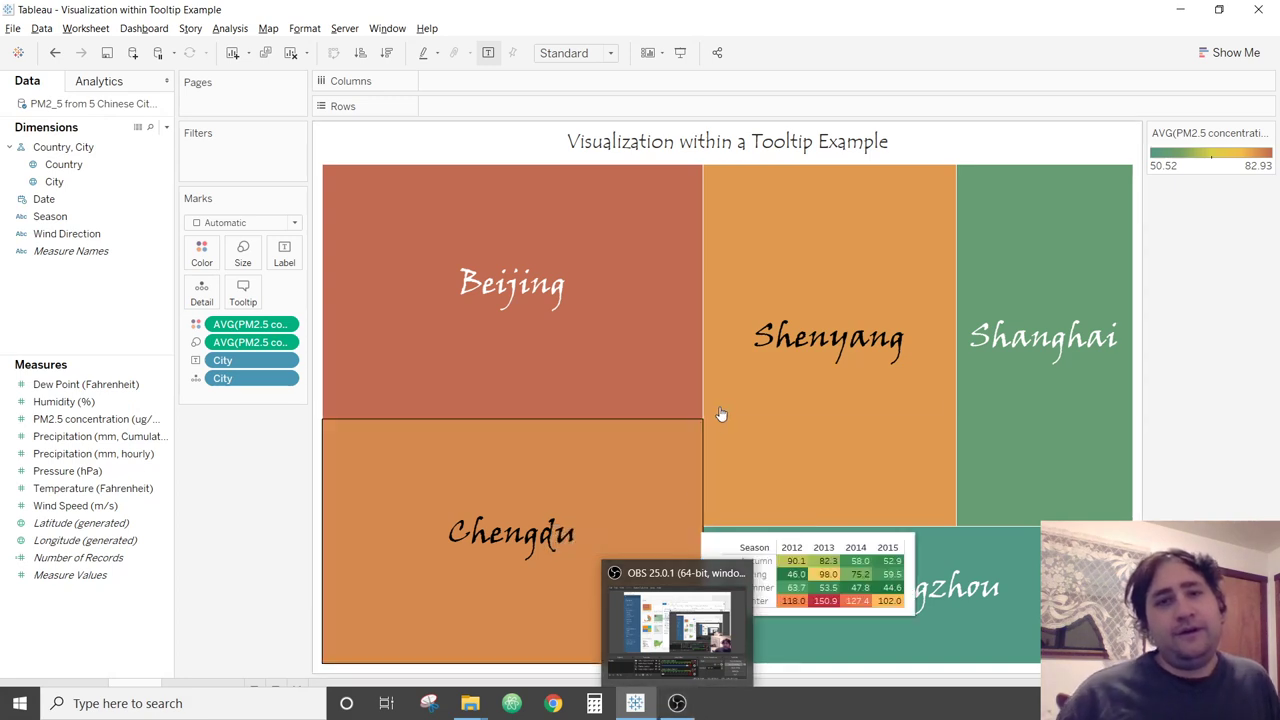
mouse_move(720, 415)
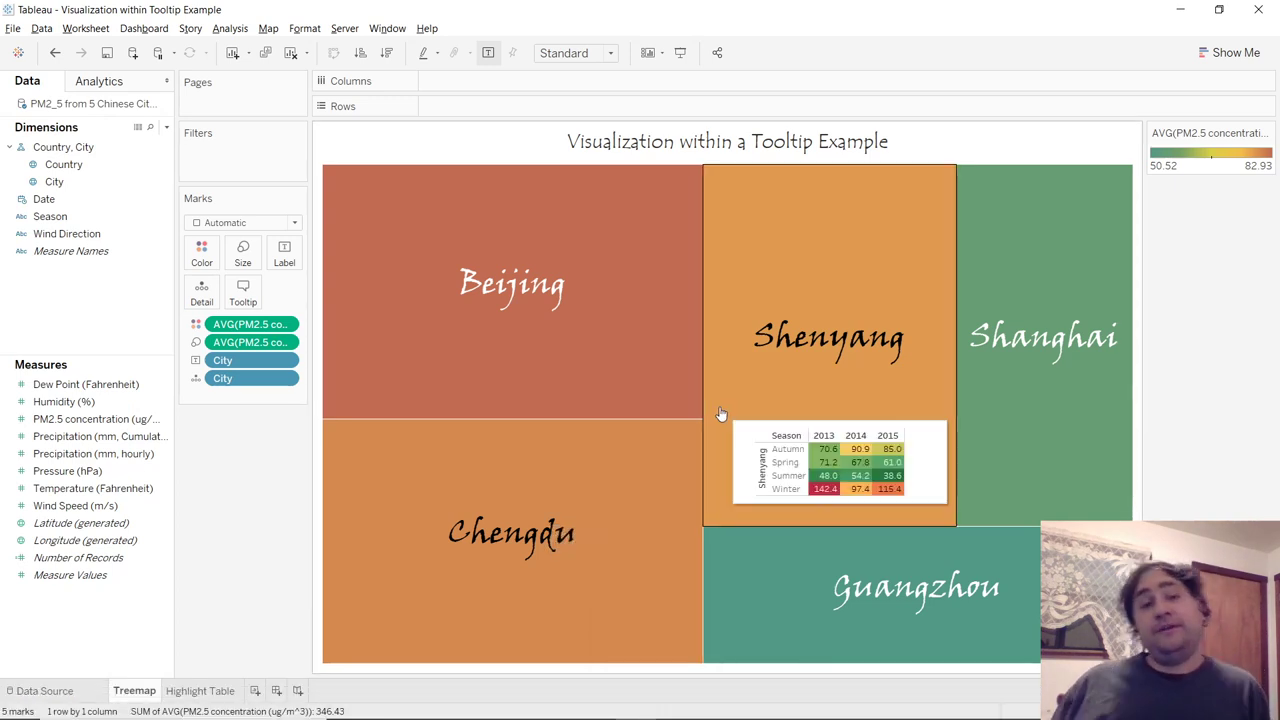